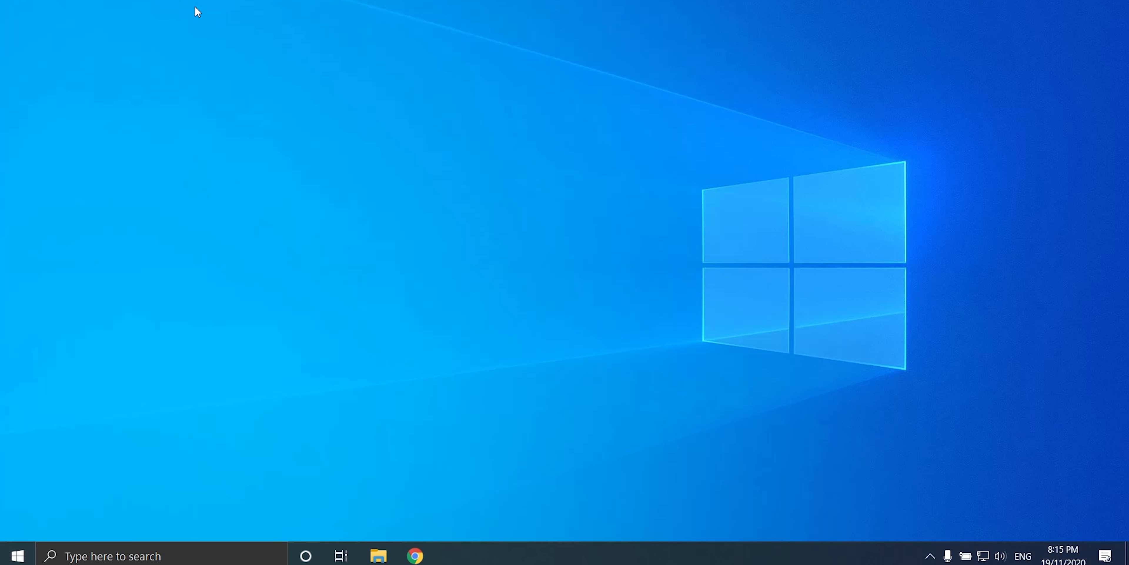
Step: Check in the optional Windows features list that Hyper-V and its sub-features are present
{"action": "left_click", "coordinate": [22, 556]}
{"action": "type", "text": "hyper"}
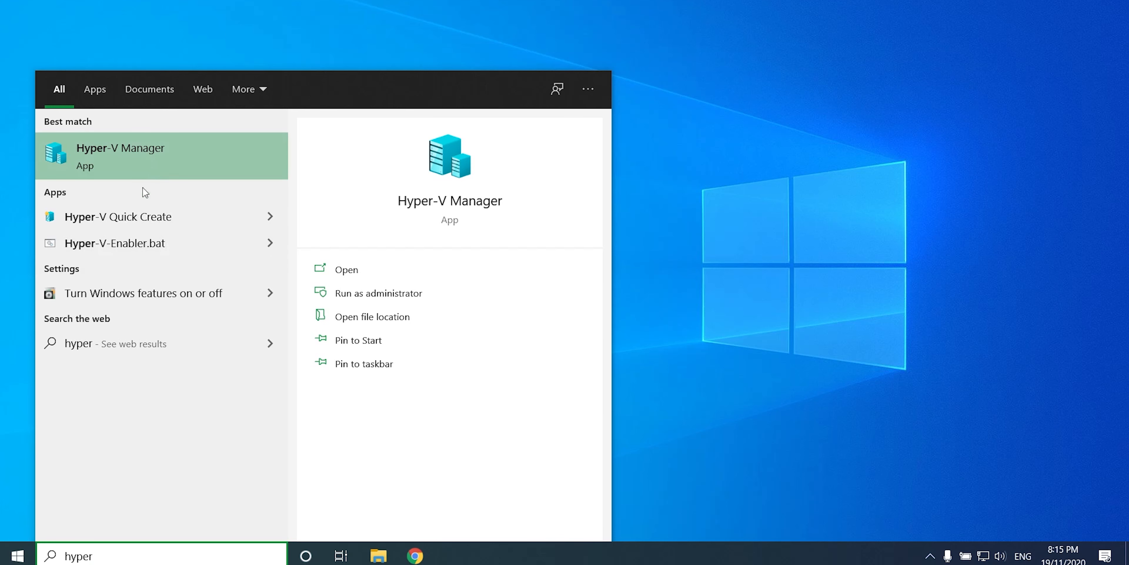
{"action": "left_click", "coordinate": [142, 300]}
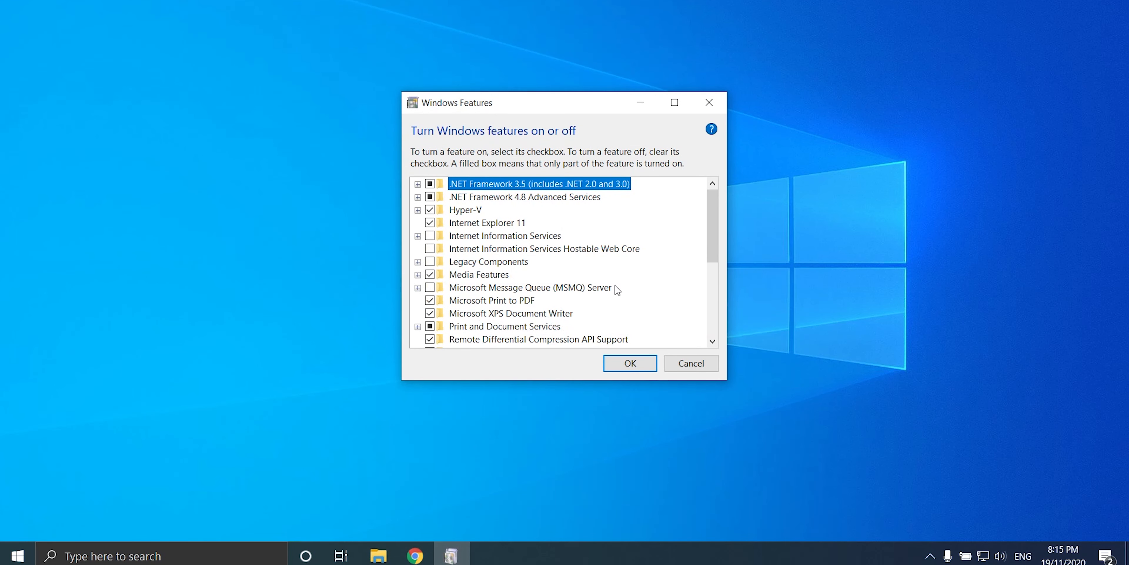
{"action": "left_click", "coordinate": [418, 210]}
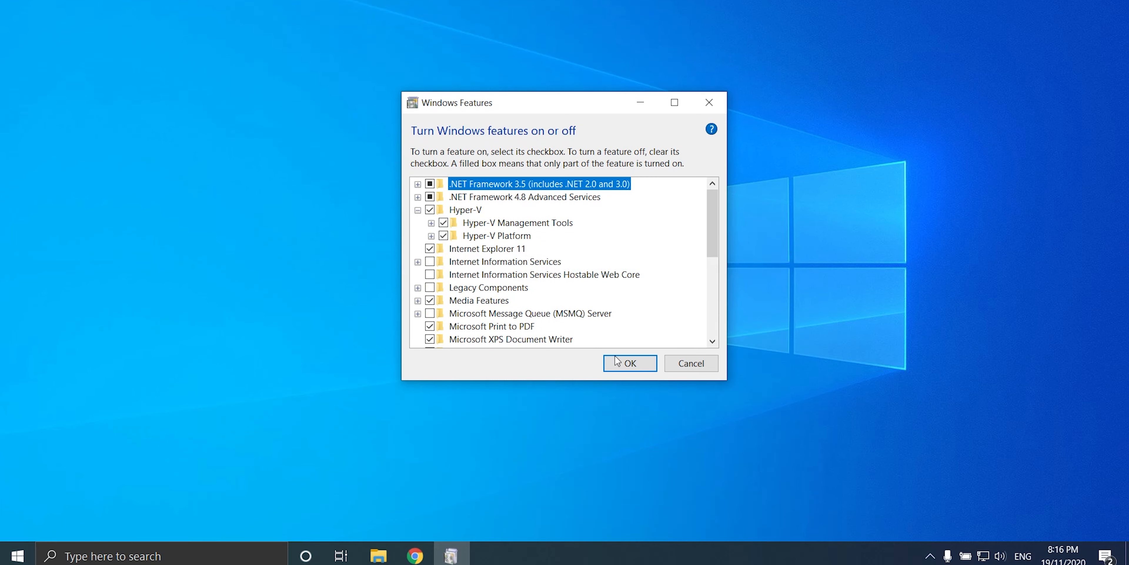
{"action": "left_click", "coordinate": [620, 361]}
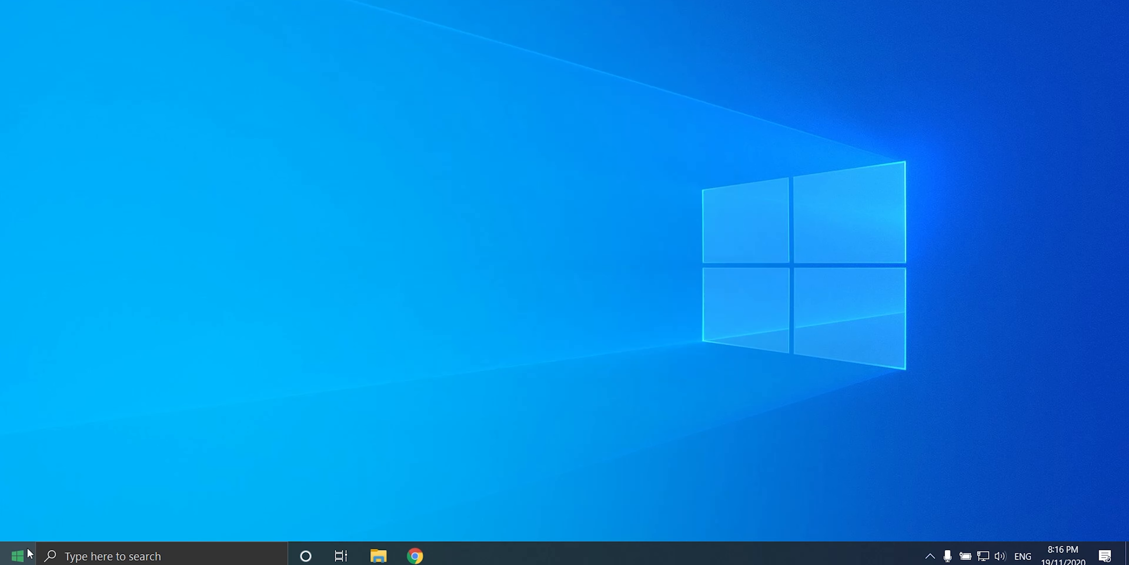
Step: Launch Hyper-V Manager and confirm default folders D:\VHD\ for disks and D:\VM\ for machines
{"action": "left_click", "coordinate": [26, 548]}
{"action": "type", "text": "hyp"}
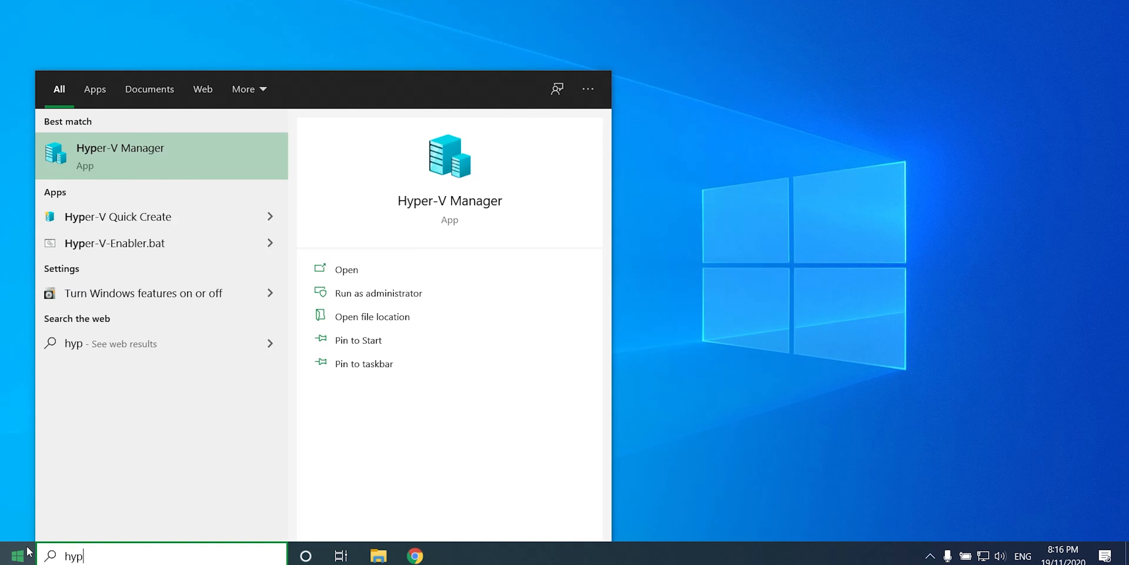
{"action": "left_click", "coordinate": [167, 151]}
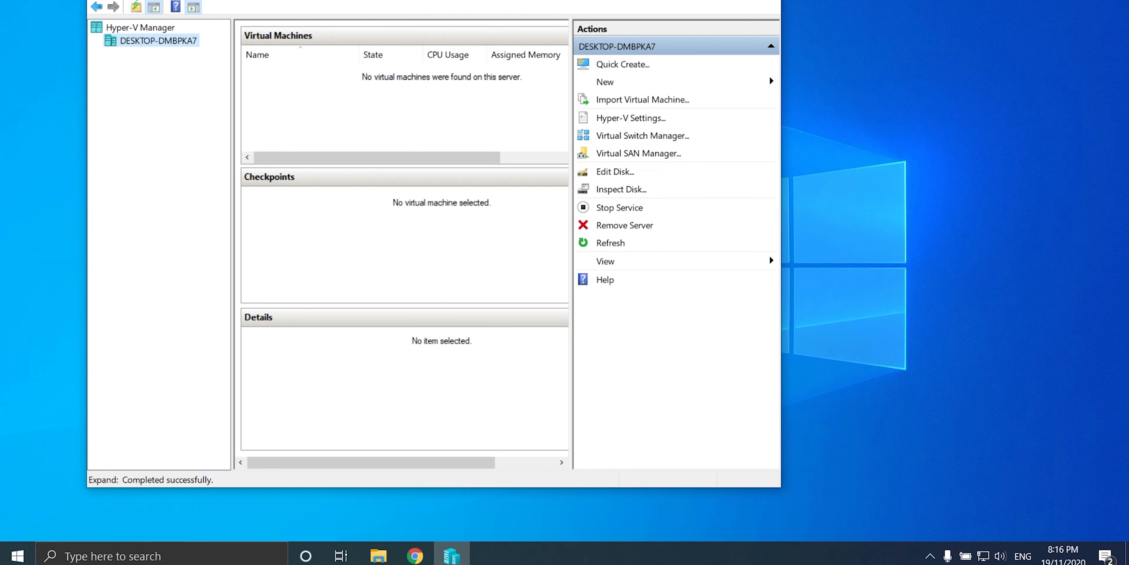
{"action": "left_click", "coordinate": [132, 0]}
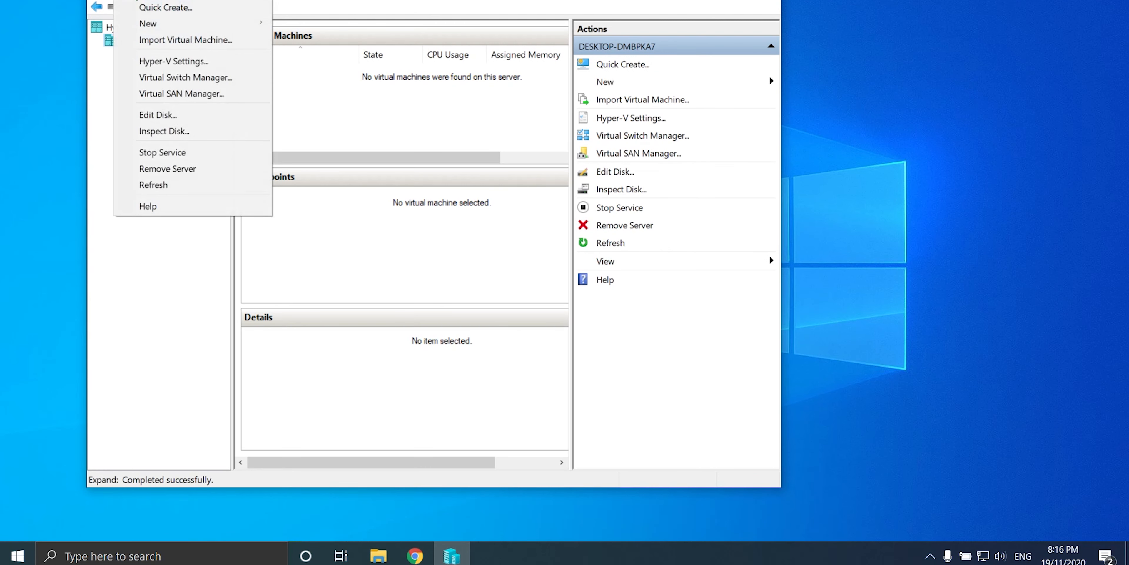
{"action": "left_click", "coordinate": [146, 63]}
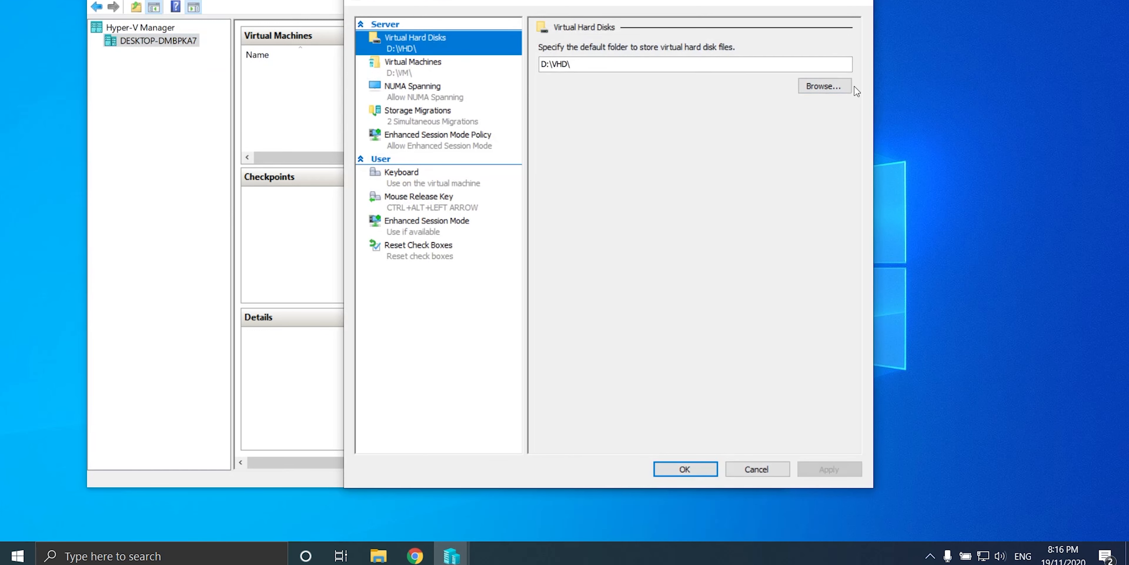
{"action": "left_click", "coordinate": [824, 87]}
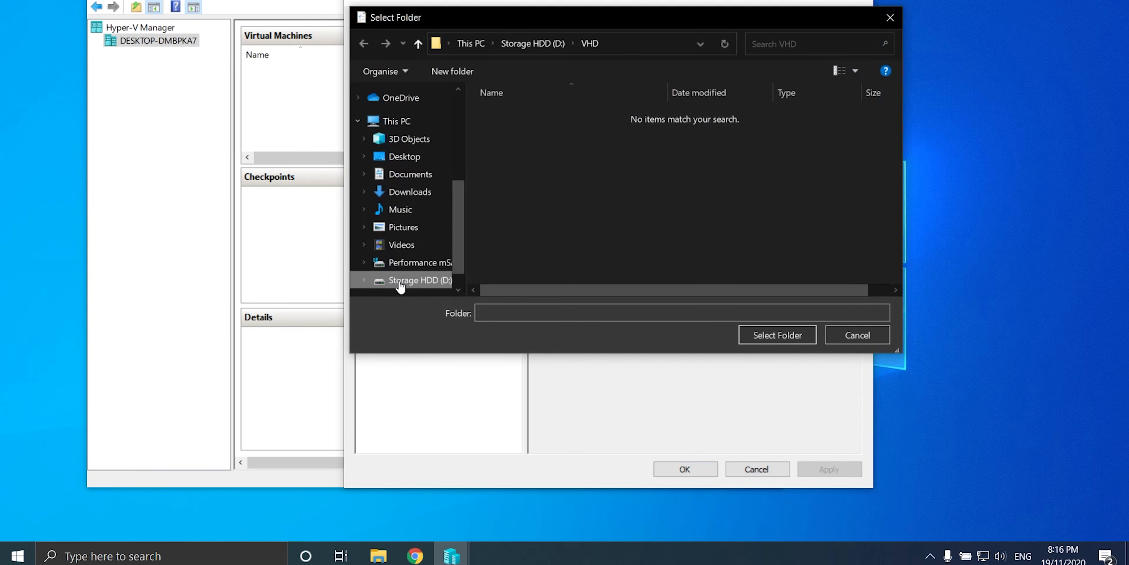
{"action": "left_click", "coordinate": [400, 283]}
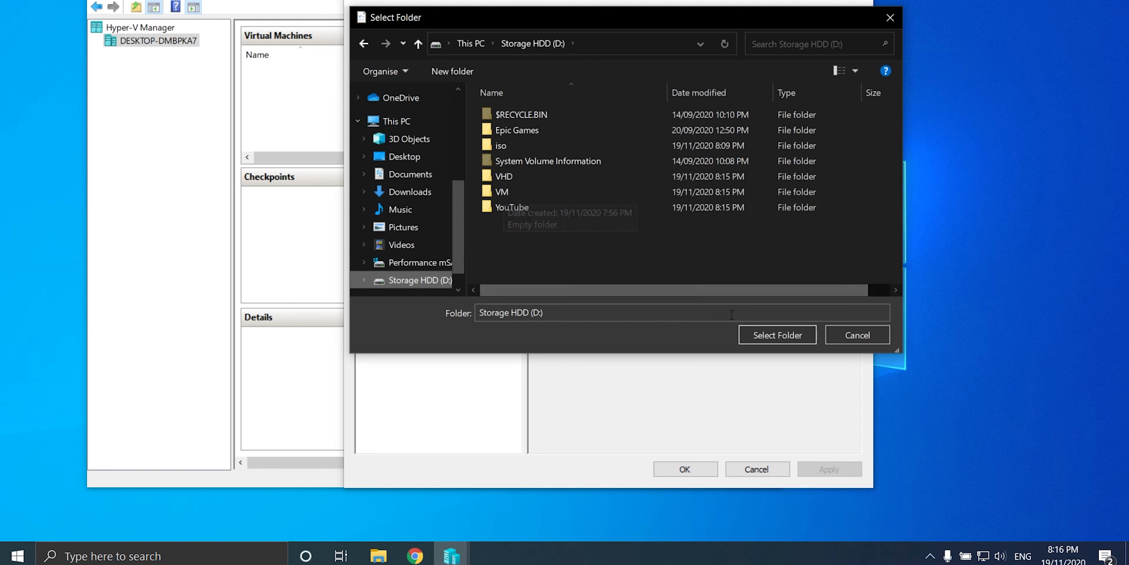
{"action": "left_click", "coordinate": [872, 334]}
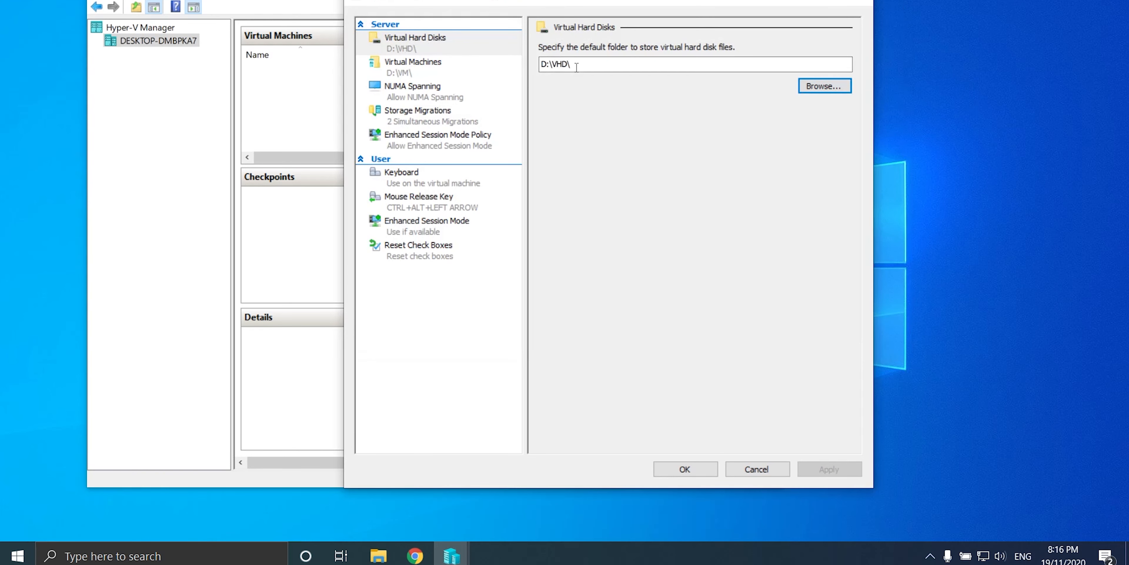
{"action": "left_click", "coordinate": [429, 68]}
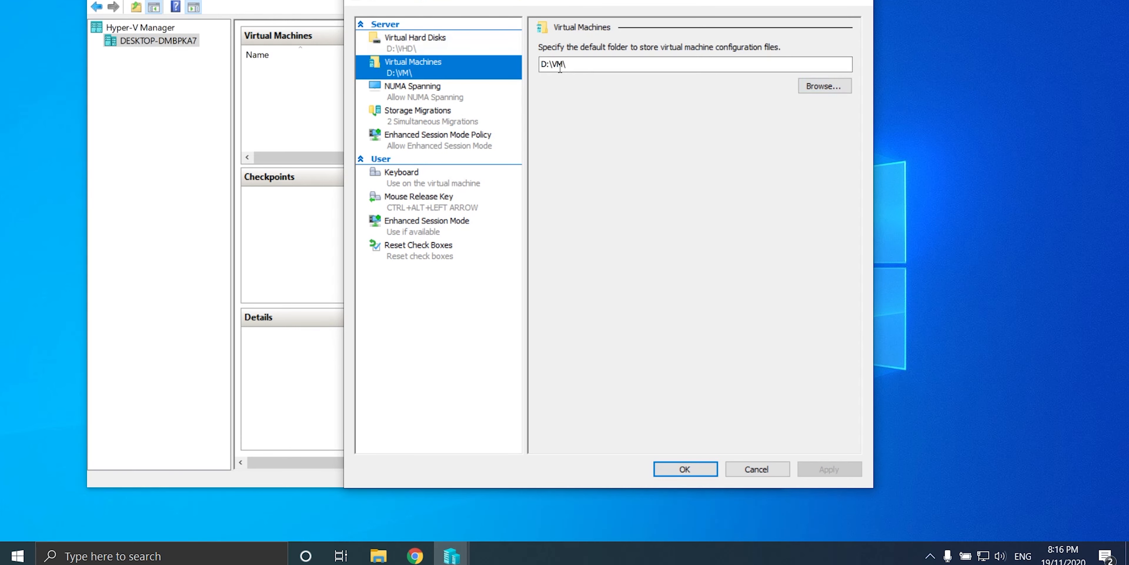
{"action": "left_click", "coordinate": [692, 475]}
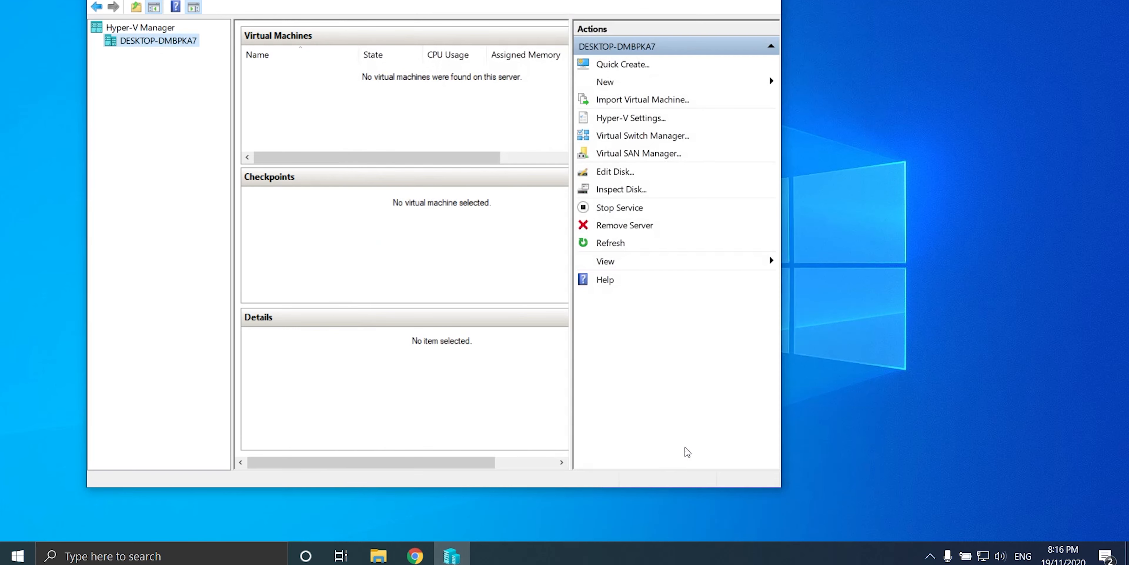
Step: Create a new External-type virtual switch named 'External' and apply it
{"action": "left_click", "coordinate": [633, 140]}
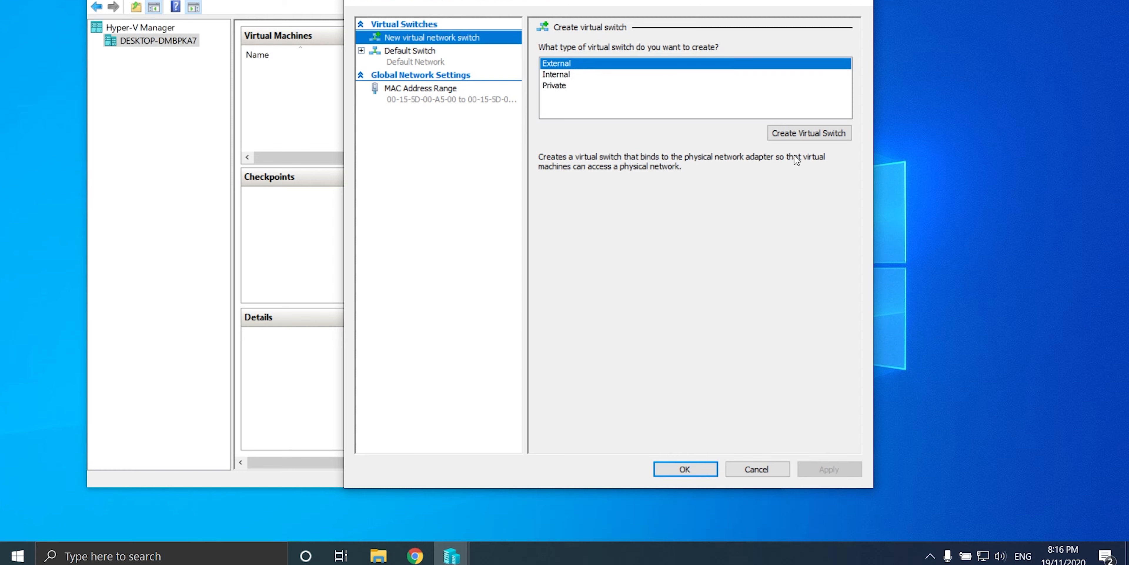
{"action": "left_click", "coordinate": [555, 77]}
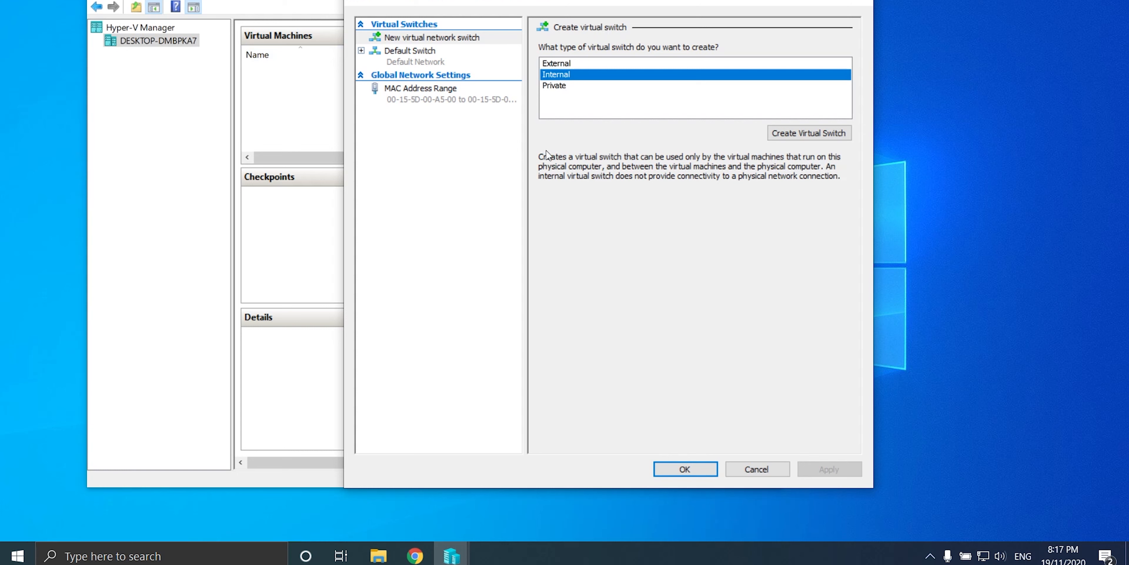
{"action": "left_click", "coordinate": [569, 87]}
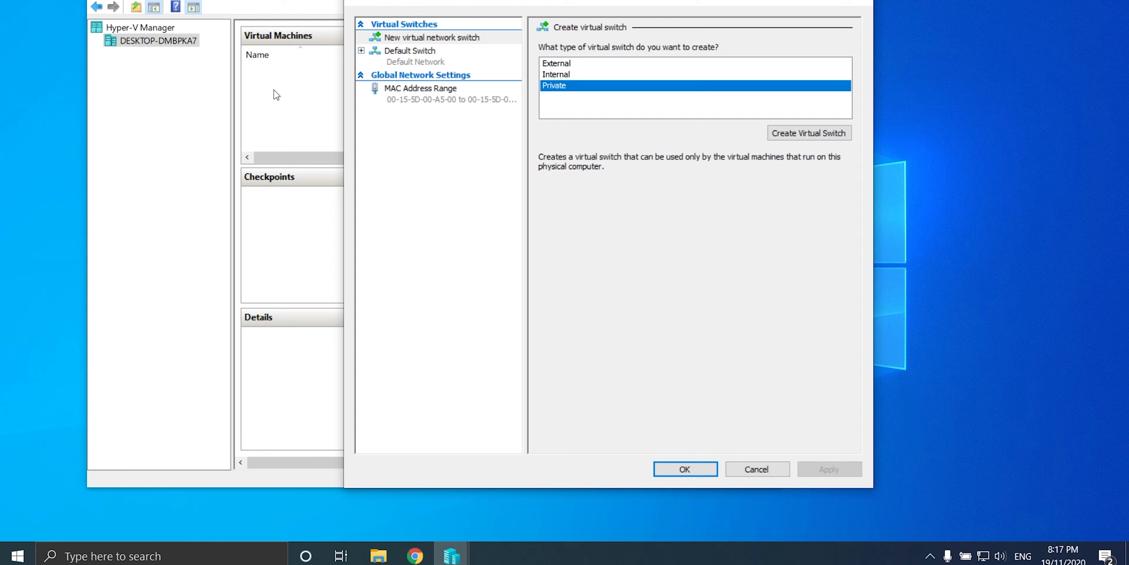
{"action": "left_click", "coordinate": [557, 64]}
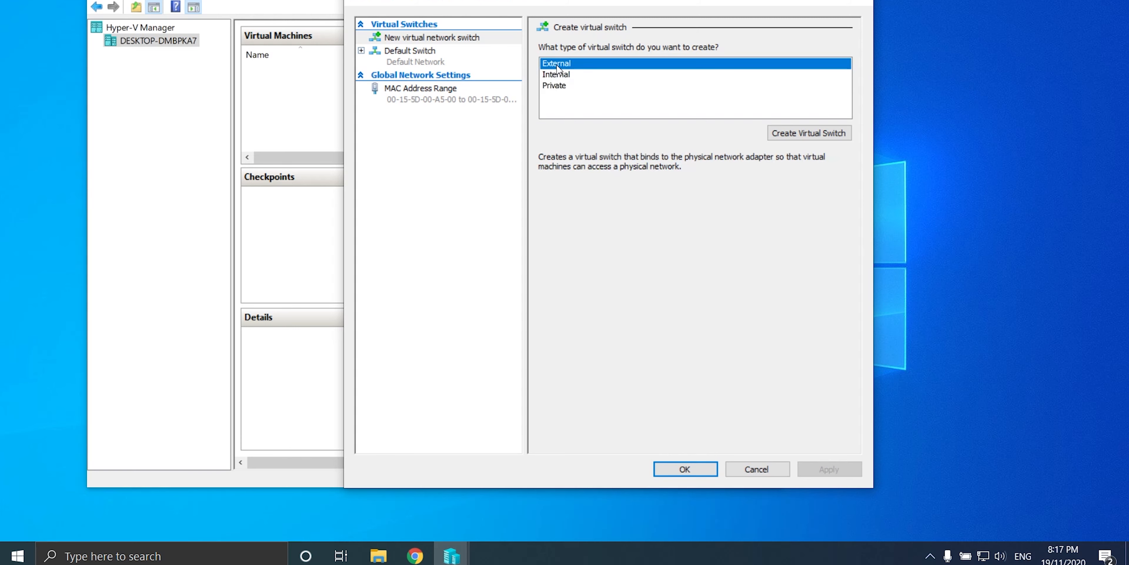
{"action": "left_click", "coordinate": [773, 128]}
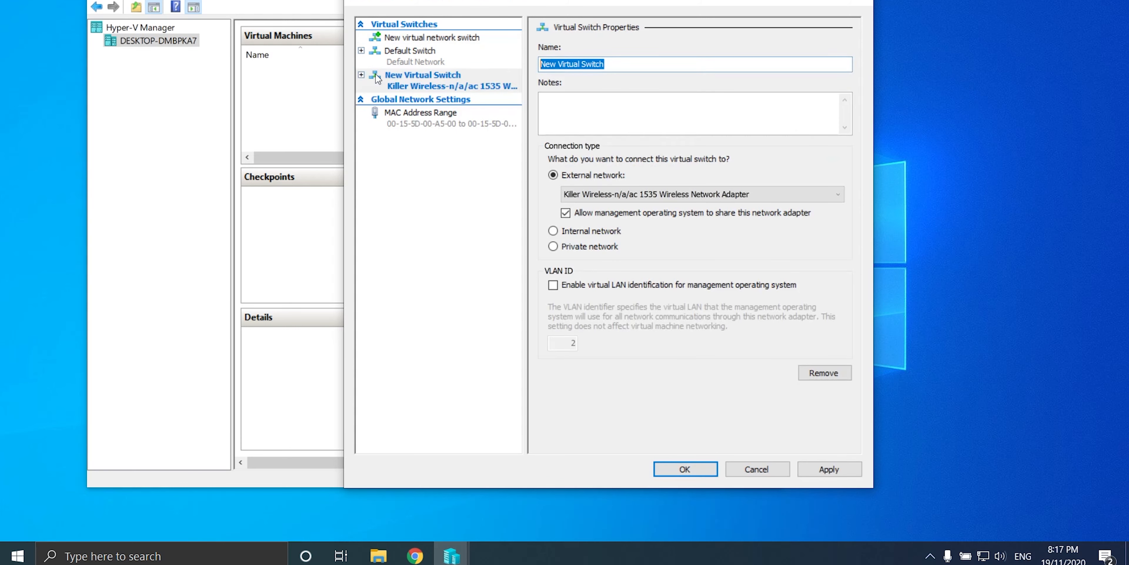
{"action": "type", "text": "Ext"}
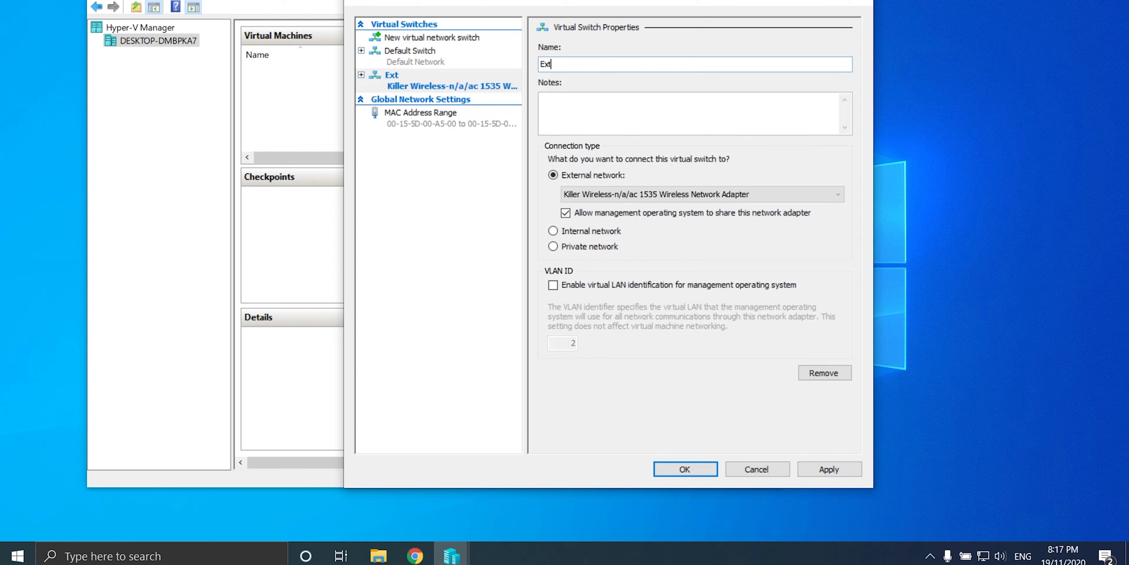
{"action": "type", "text": "ernal"}
{"action": "left_click", "coordinate": [830, 469]}
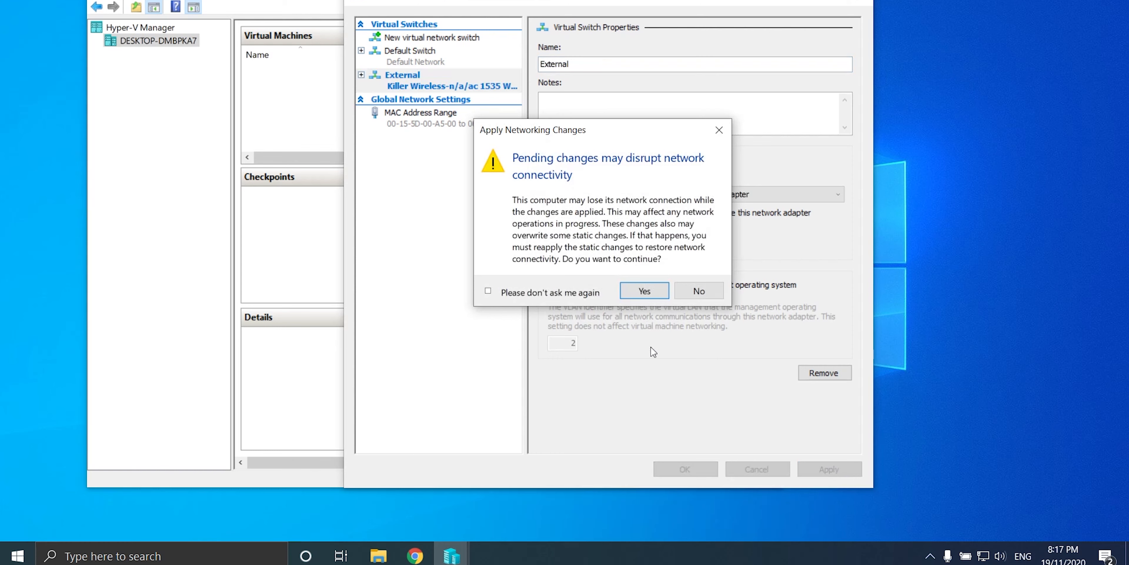
{"action": "left_click", "coordinate": [644, 291]}
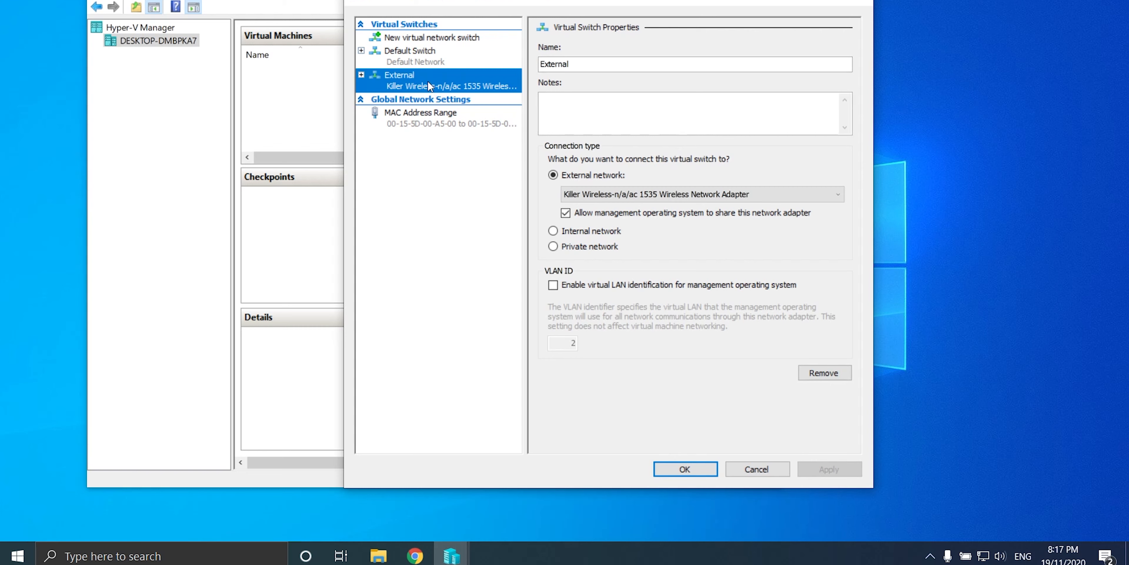
Step: Bind the External switch to the Realtek PCIe GBE Family Controller and save the settings
{"action": "left_click", "coordinate": [362, 75]}
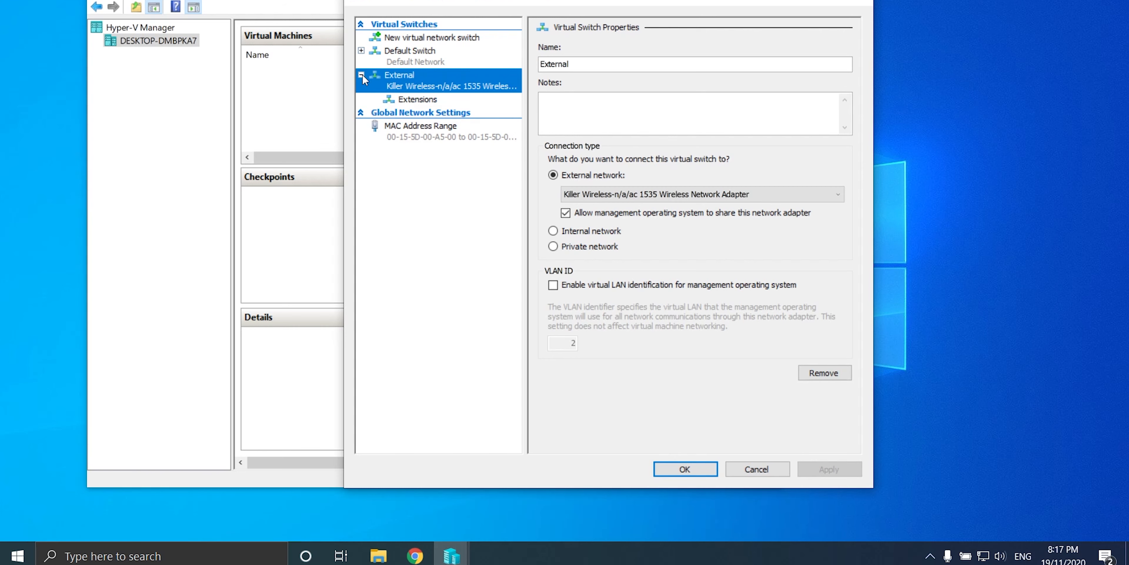
{"action": "right_click", "coordinate": [418, 77]}
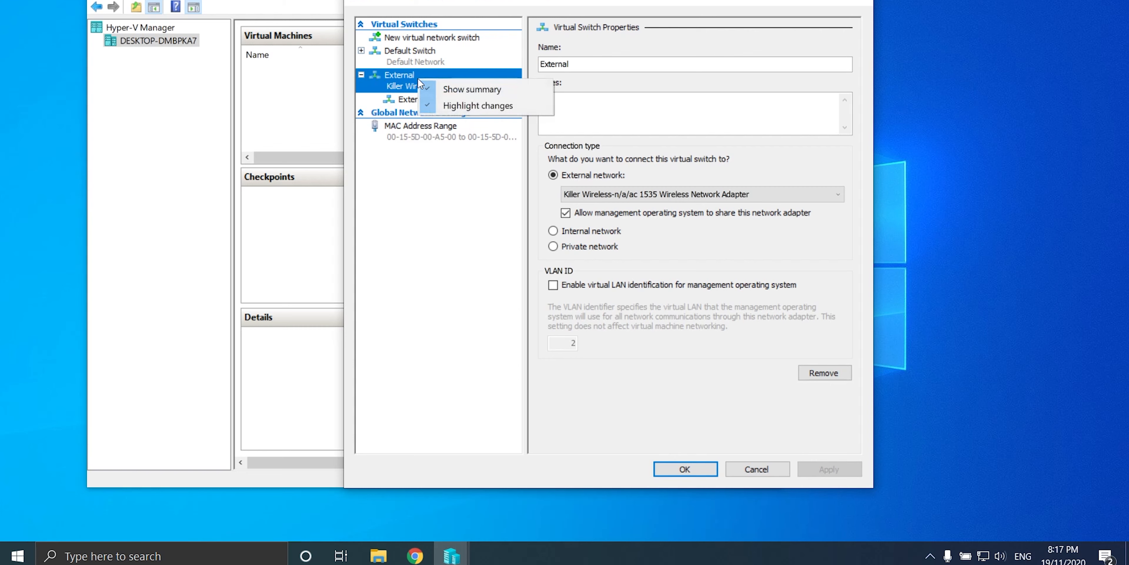
{"action": "left_click", "coordinate": [405, 80]}
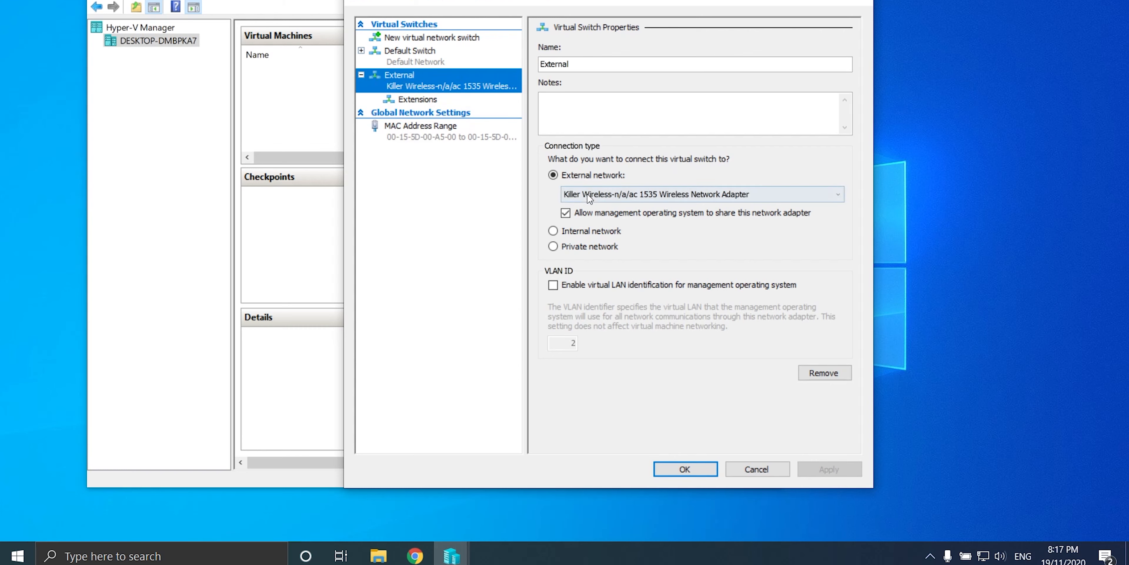
{"action": "left_click", "coordinate": [574, 196]}
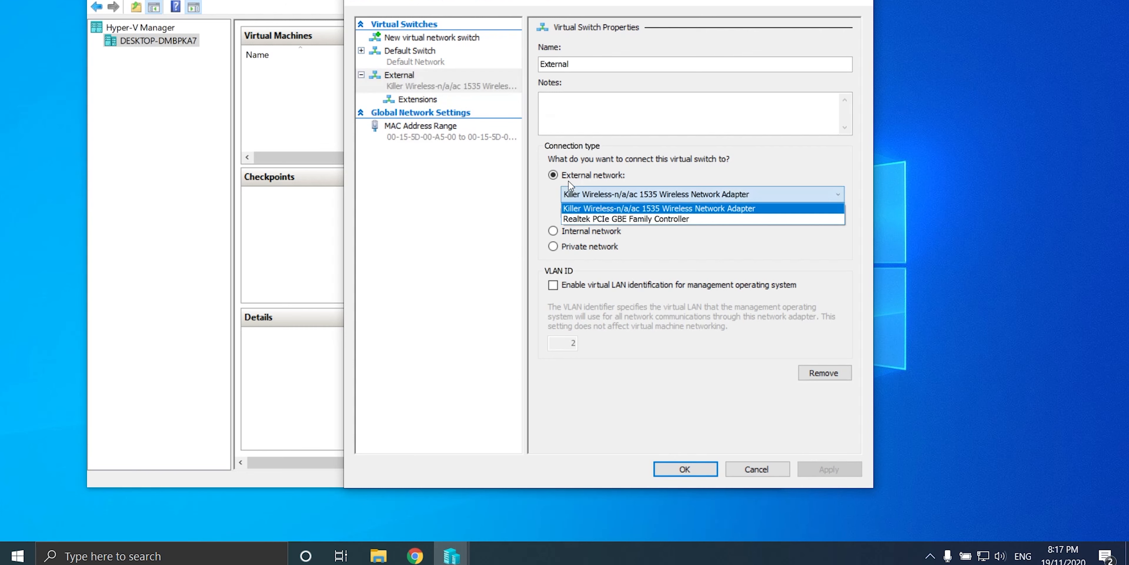
{"action": "left_click", "coordinate": [591, 217]}
{"action": "left_click", "coordinate": [829, 469]}
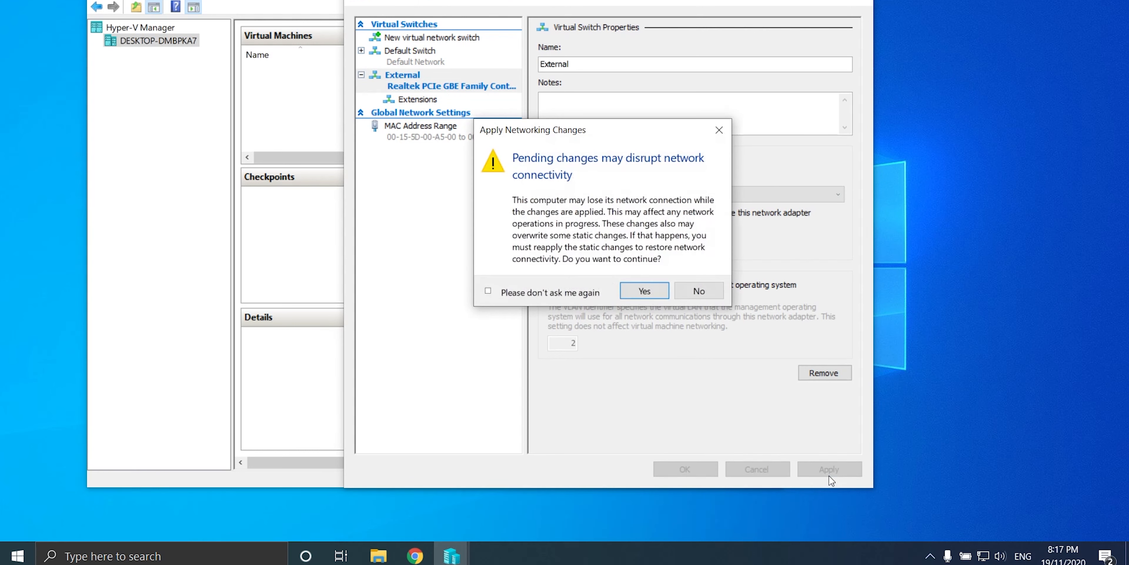
{"action": "left_click", "coordinate": [648, 294]}
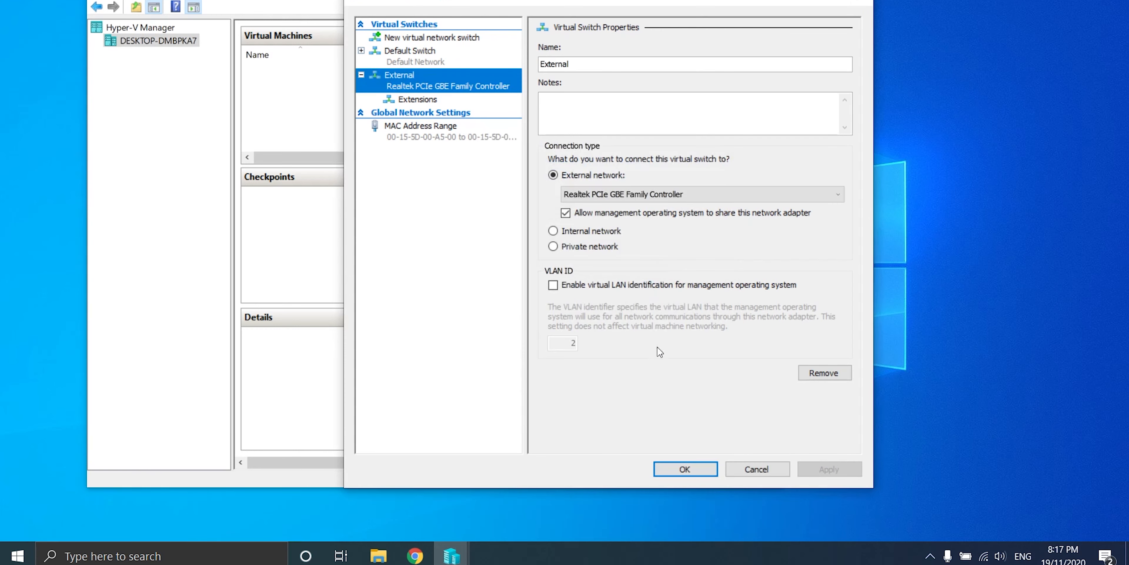
{"action": "left_click", "coordinate": [700, 472]}
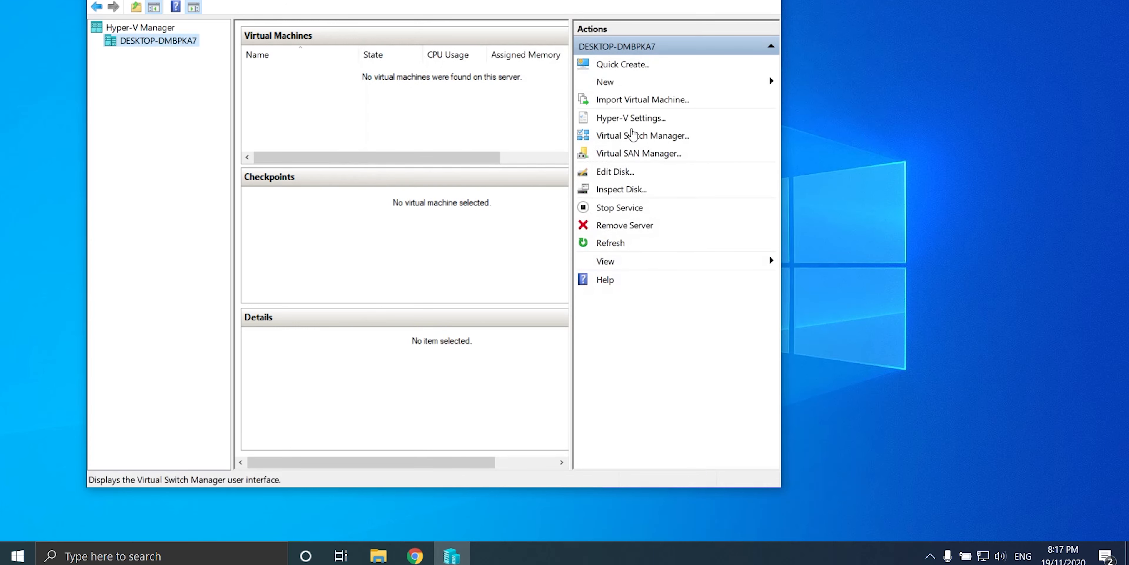
Step: Create an internal-only virtual switch named 'Internal' and apply it
{"action": "left_click", "coordinate": [626, 133]}
{"action": "left_click", "coordinate": [556, 75]}
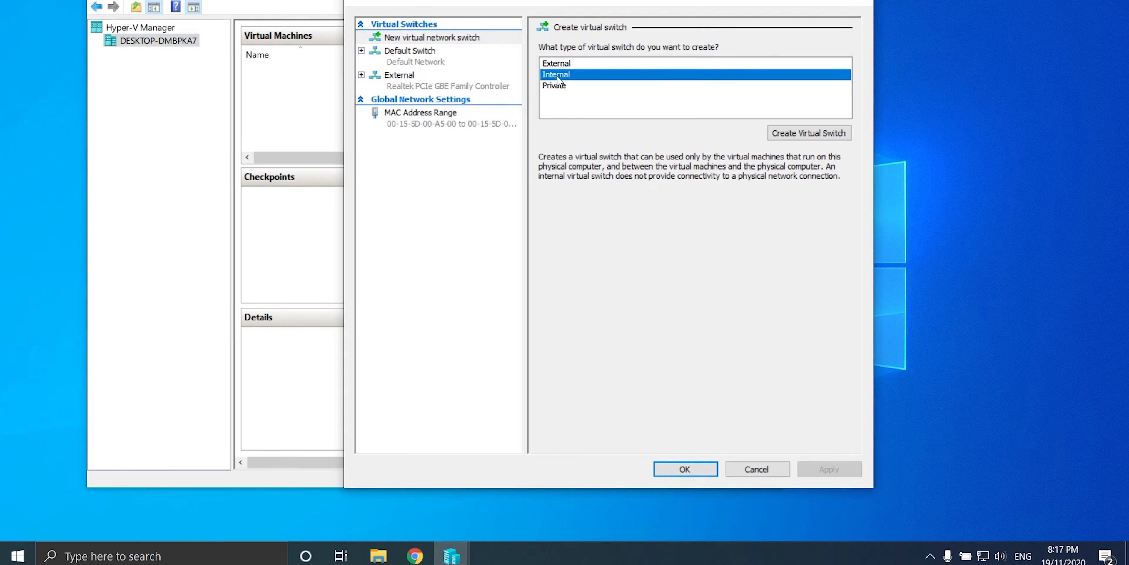
{"action": "left_click", "coordinate": [814, 134]}
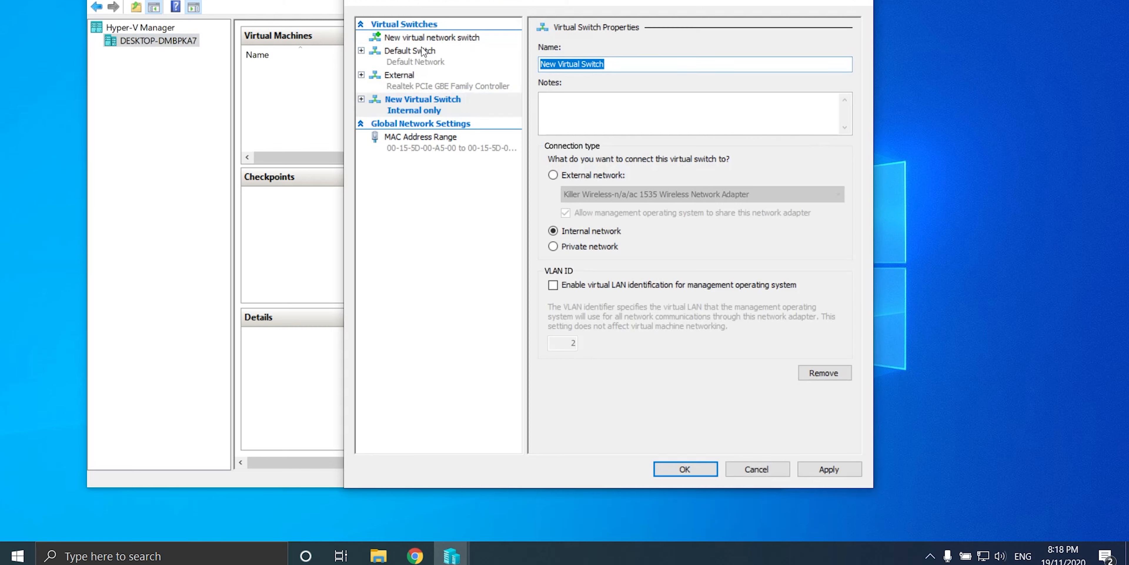
{"action": "type", "text": "Internal"}
{"action": "left_click", "coordinate": [817, 471]}
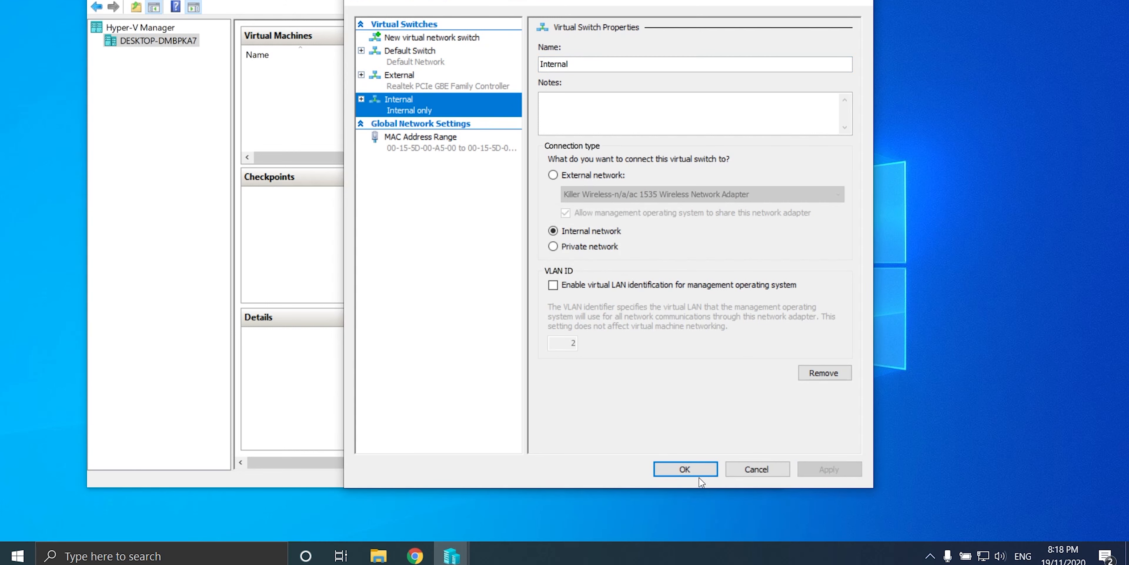
Step: Create a private virtual switch named 'Private', apply it, and close the switch manager
{"action": "left_click", "coordinate": [462, 39]}
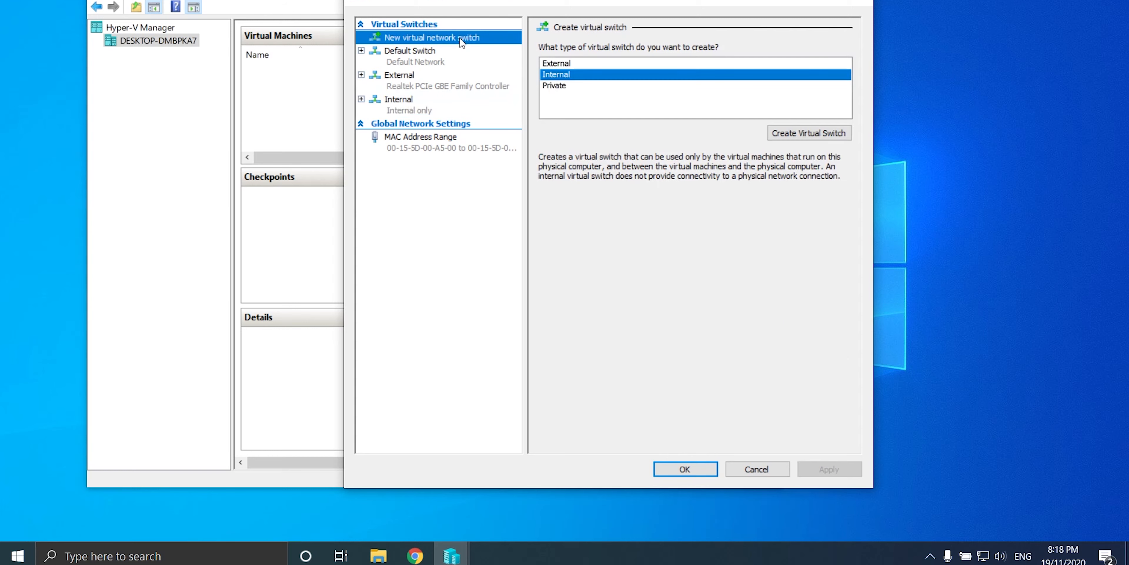
{"action": "left_click", "coordinate": [559, 87]}
{"action": "left_click", "coordinate": [800, 132]}
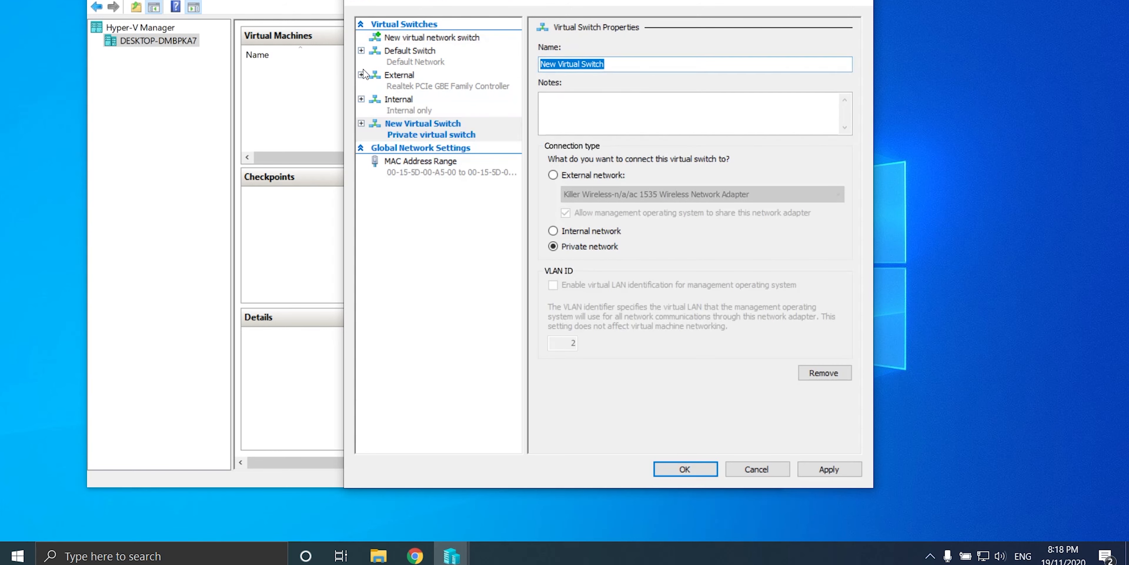
{"action": "type", "text": "Private"}
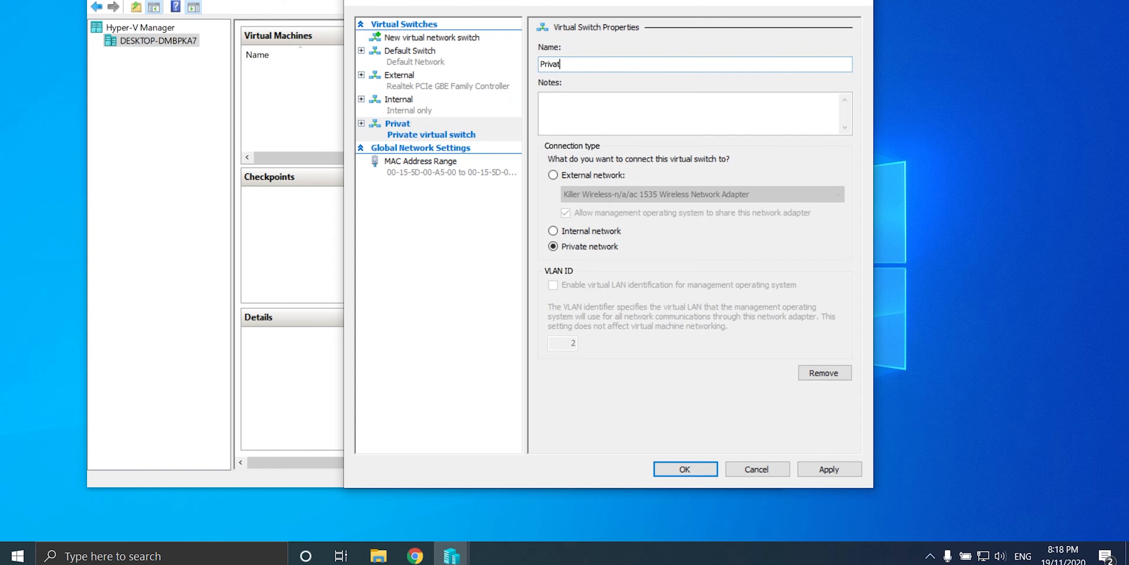
{"action": "left_click", "coordinate": [833, 471]}
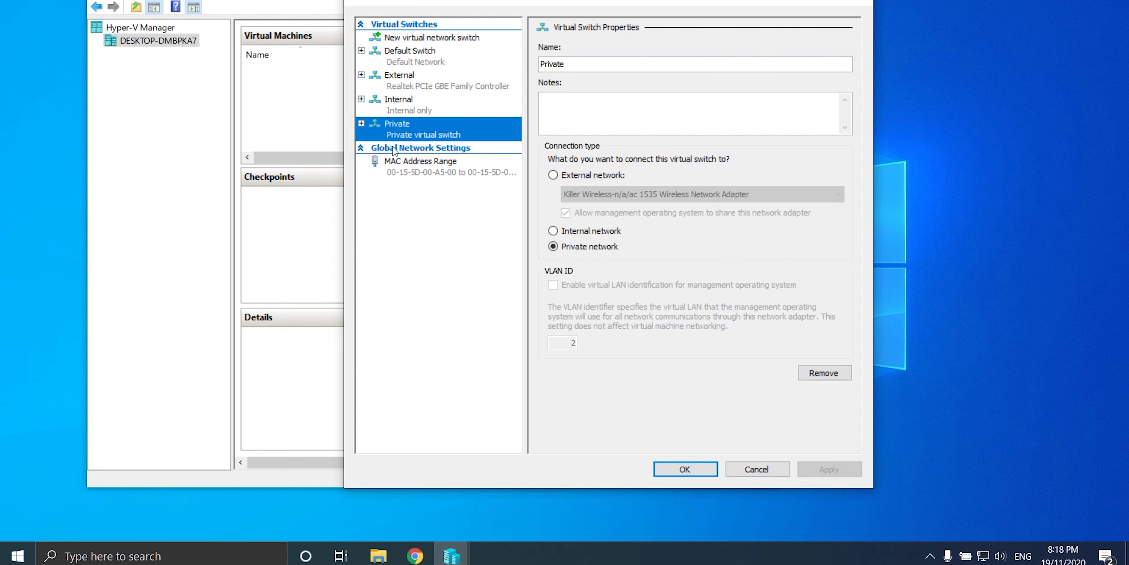
{"action": "left_click", "coordinate": [687, 470]}
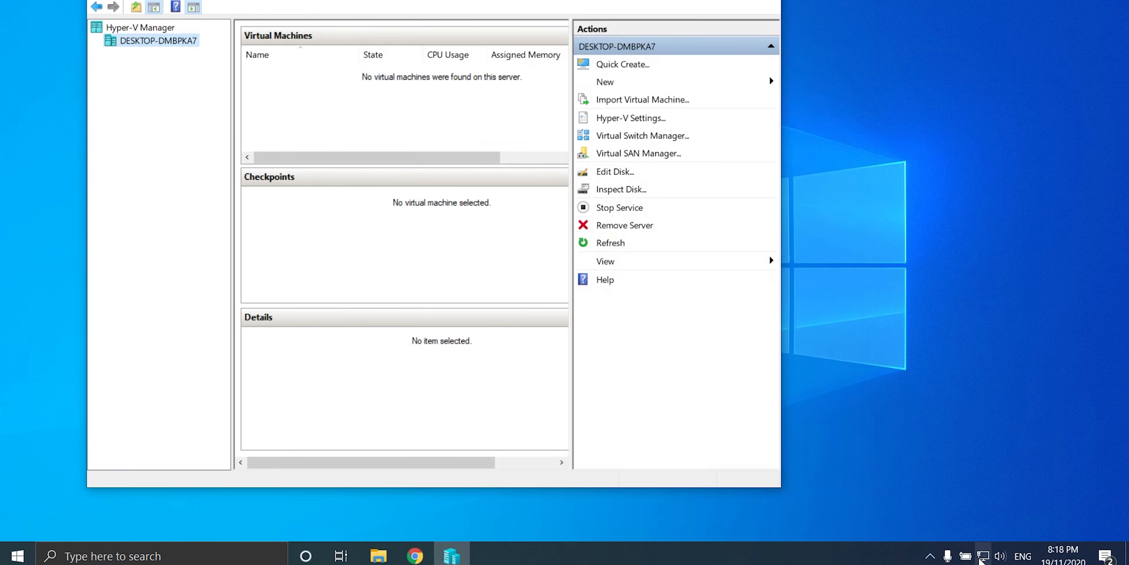
{"action": "right_click", "coordinate": [983, 556]}
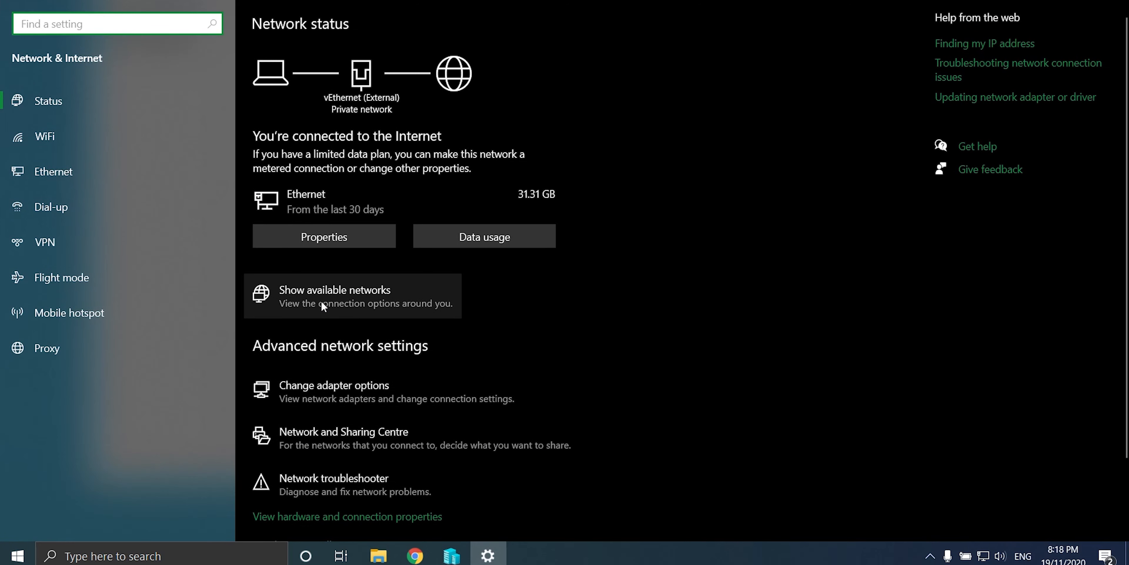
{"action": "left_click", "coordinate": [349, 384]}
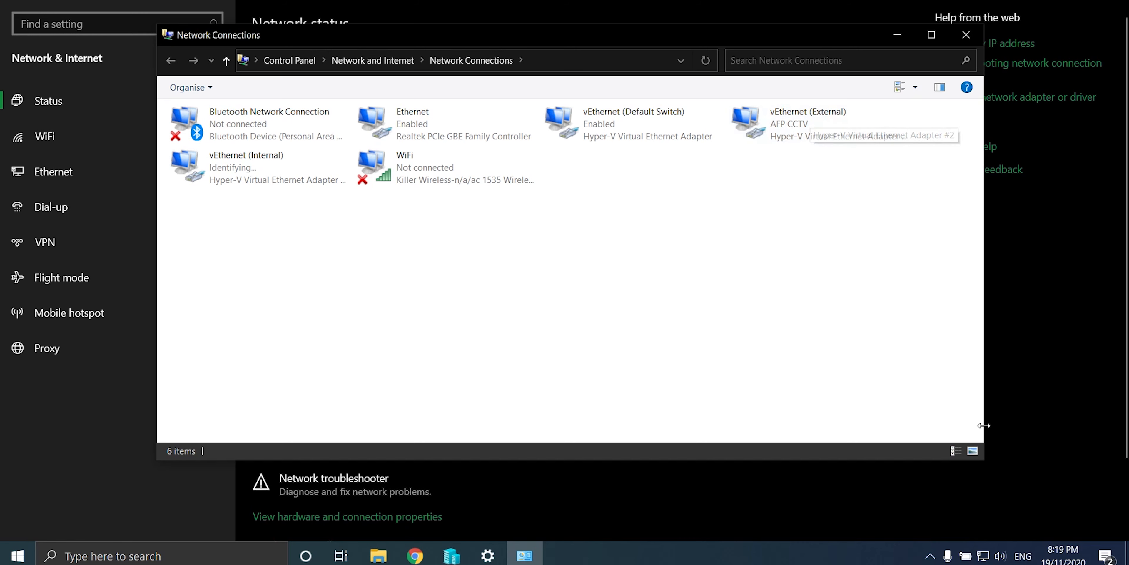
{"action": "mouse_move", "coordinate": [987, 563]}
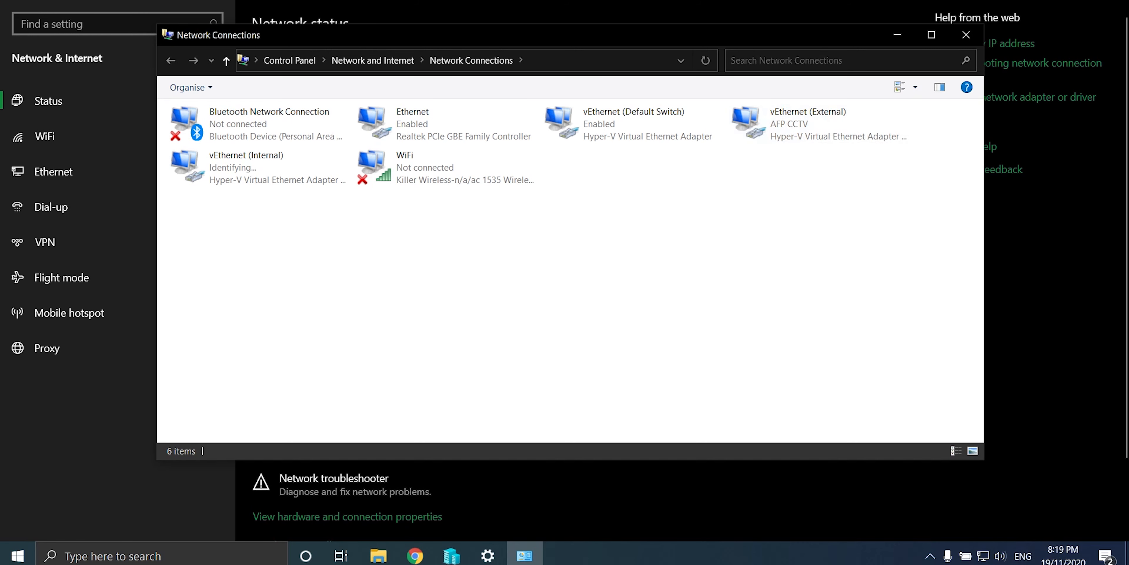
{"action": "left_click", "coordinate": [966, 33]}
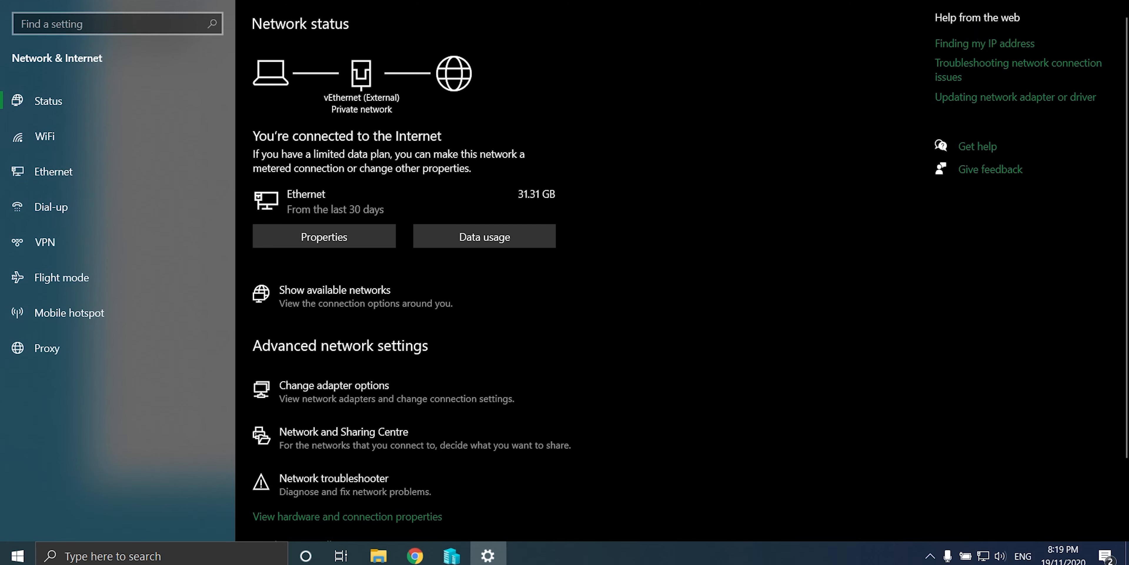
{"action": "left_click", "coordinate": [1044, 1]}
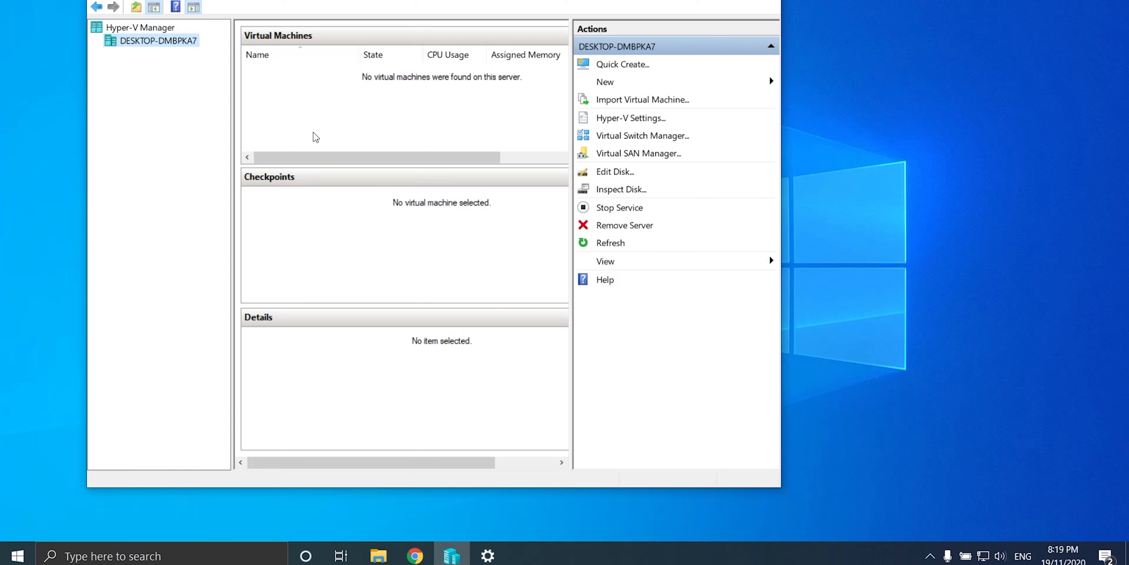
Step: Start a new VM named Linux Sandbox, keeping Generation 1, with 4096 MB startup memory
{"action": "left_click", "coordinate": [641, 89]}
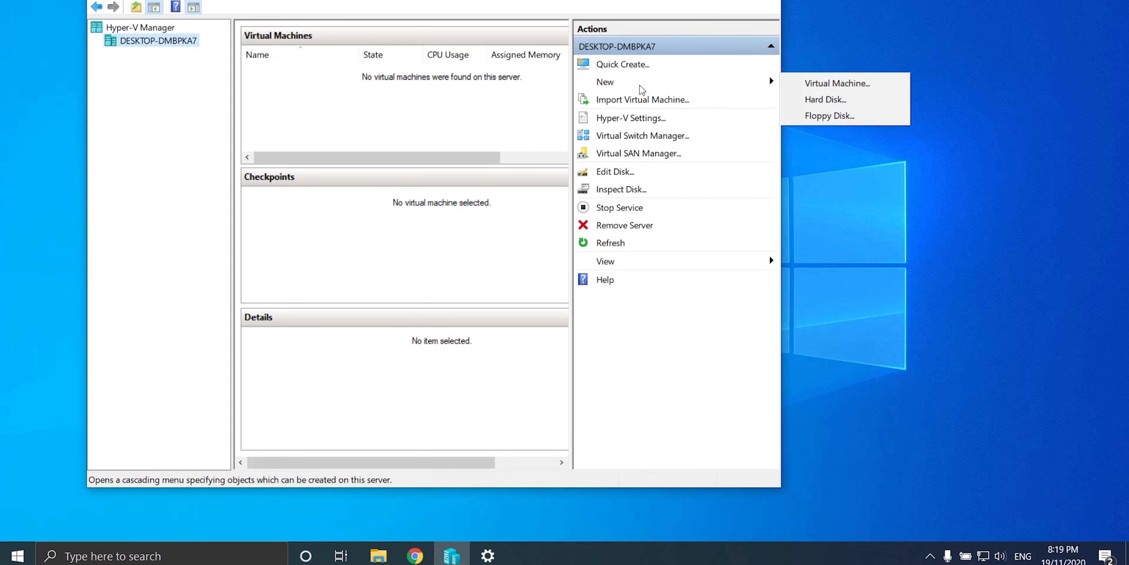
{"action": "left_click", "coordinate": [826, 82]}
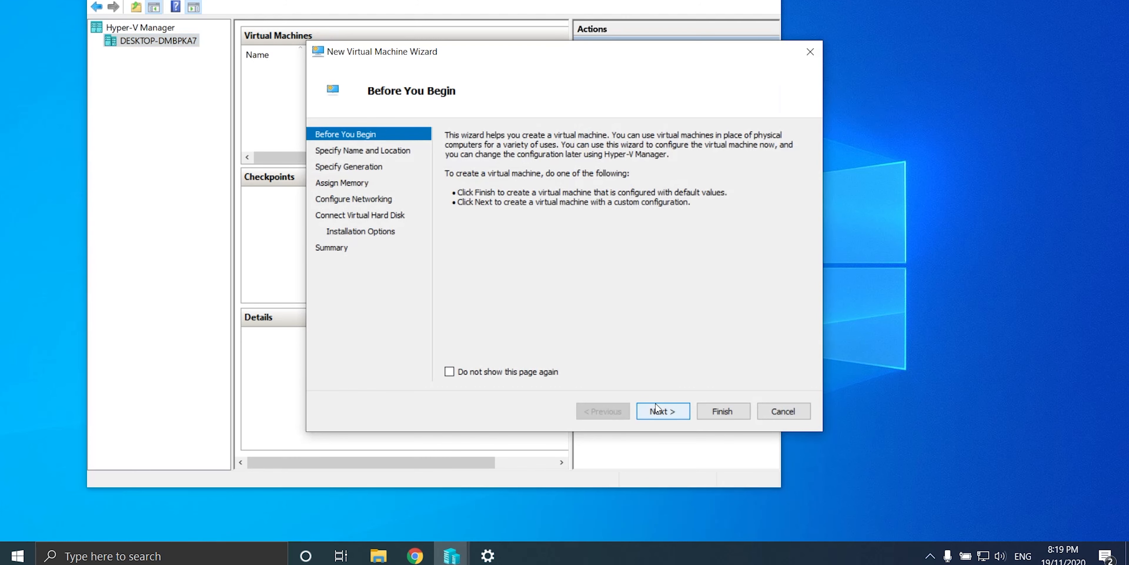
{"action": "left_click", "coordinate": [662, 411]}
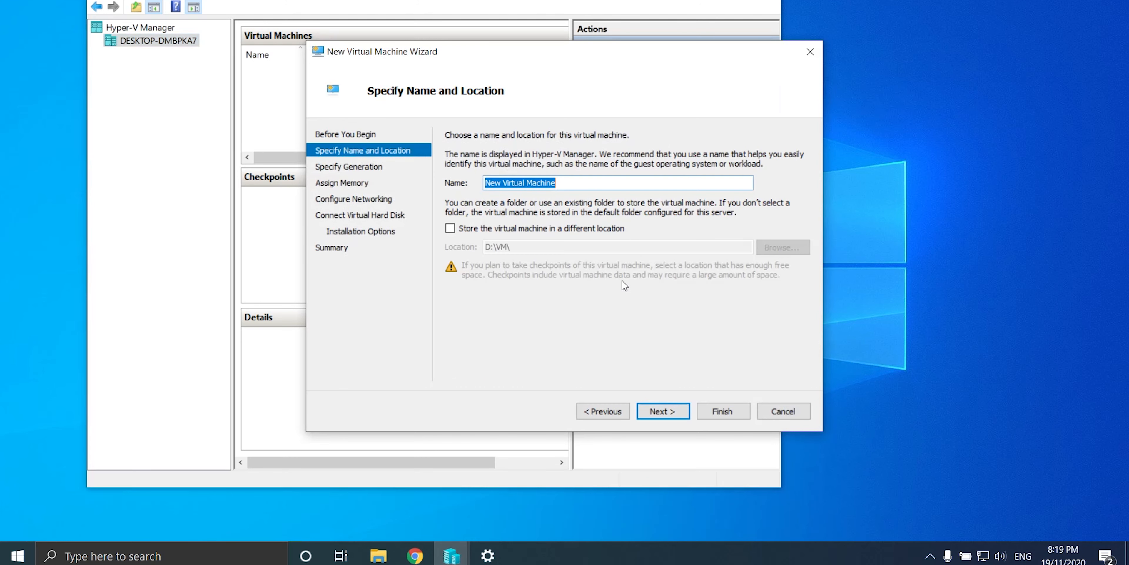
{"action": "type", "text": "Linux Sandbox"}
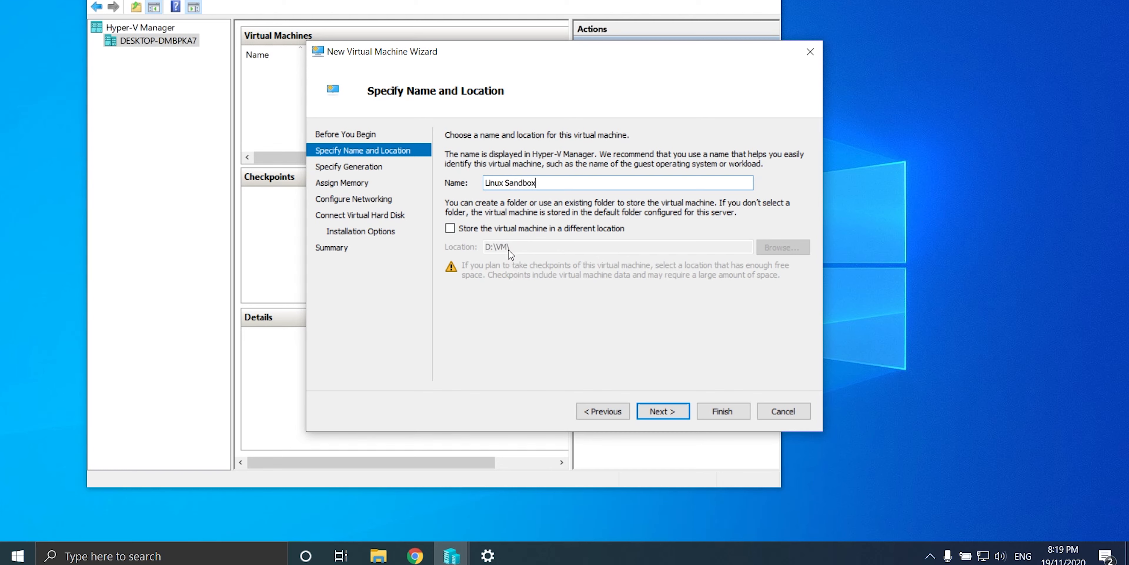
{"action": "left_click", "coordinate": [658, 415]}
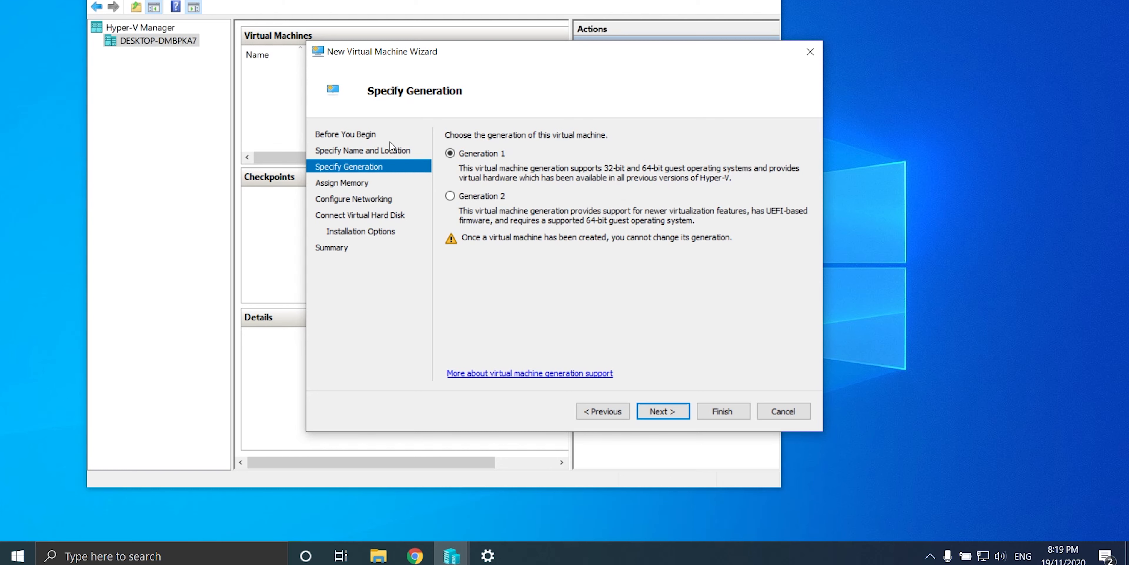
{"action": "left_click", "coordinate": [664, 412]}
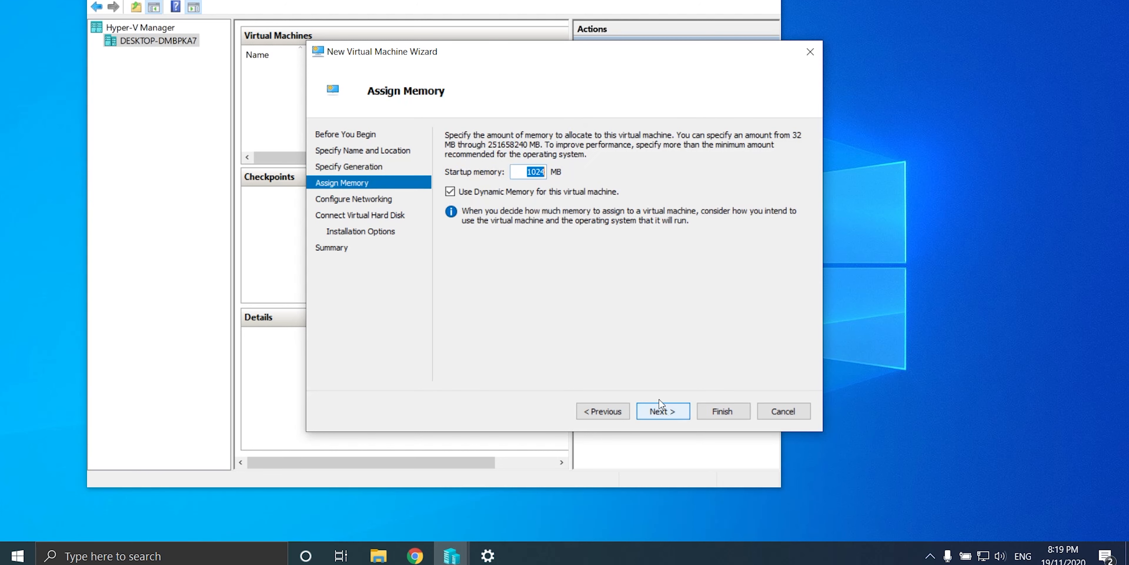
{"action": "type", "text": "4096"}
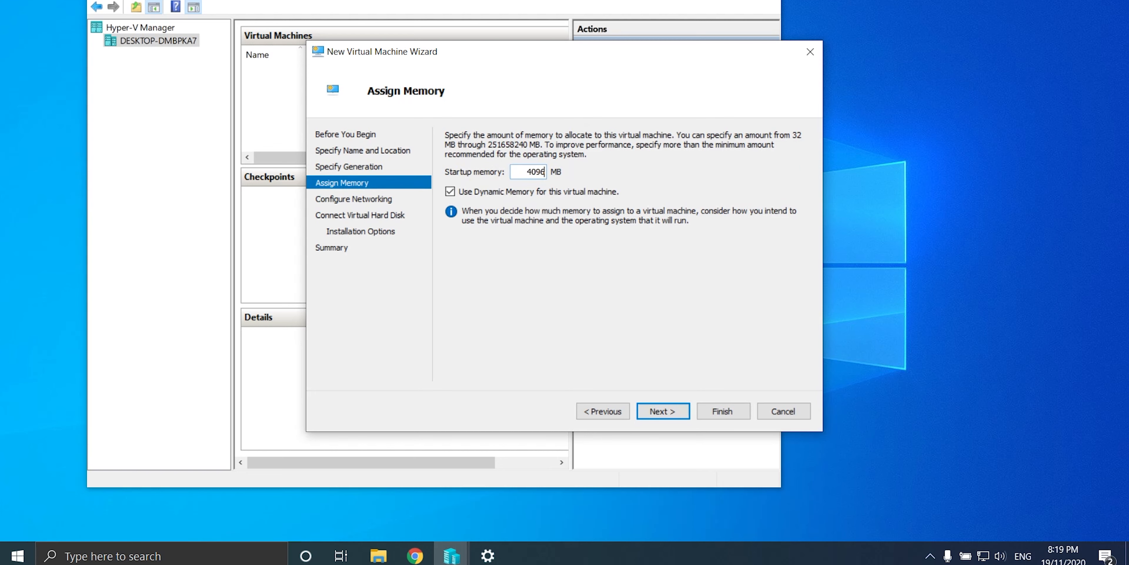
{"action": "left_click", "coordinate": [667, 415]}
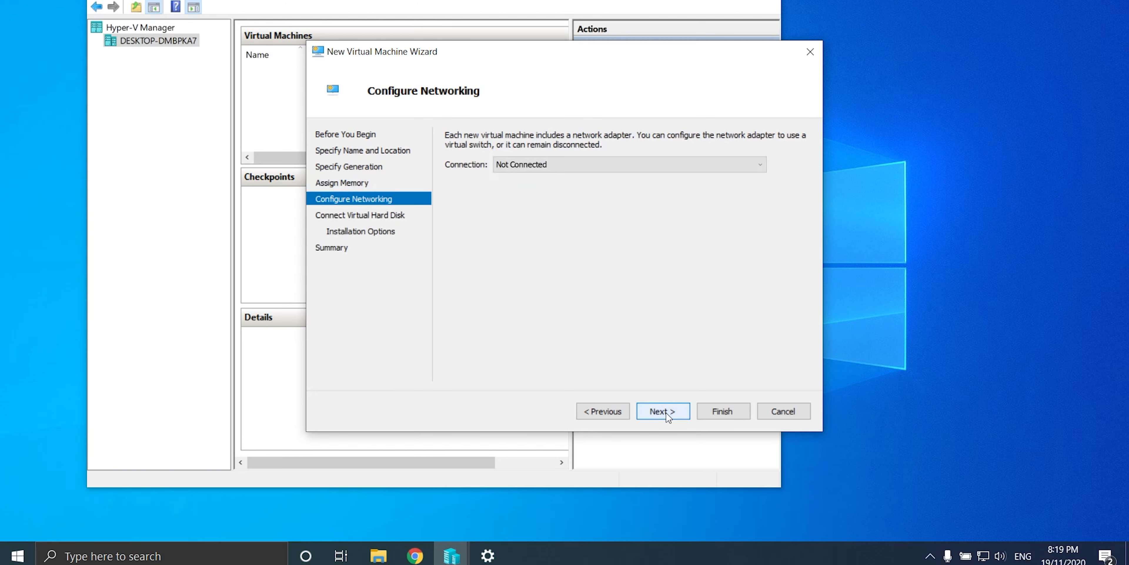
Step: Connect the VM to the Private switch and size its virtual hard disk at 40 GB
{"action": "left_click", "coordinate": [629, 165]}
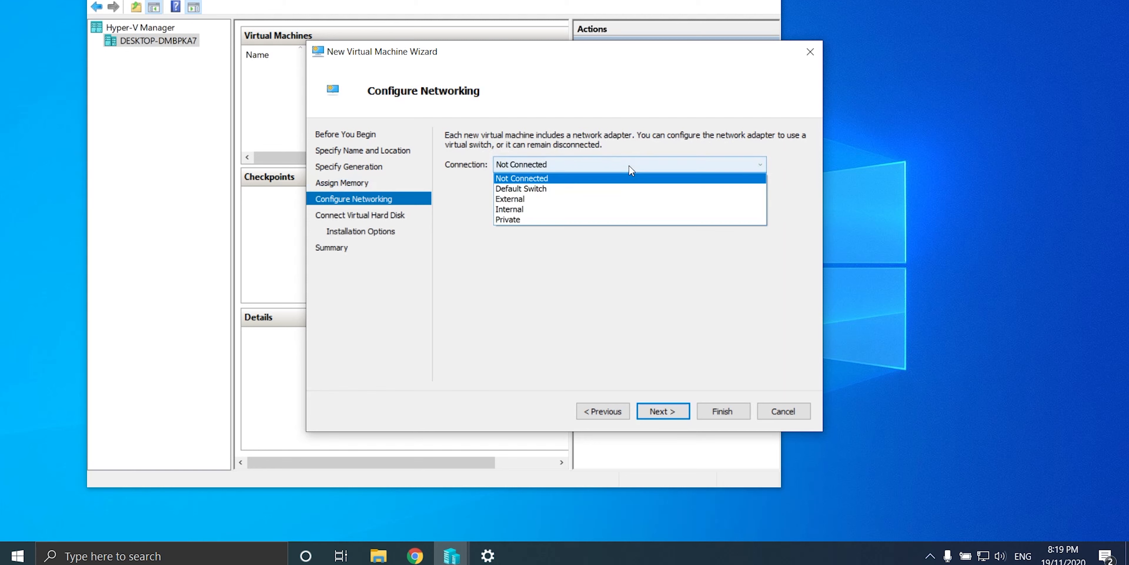
{"action": "left_click", "coordinate": [530, 219]}
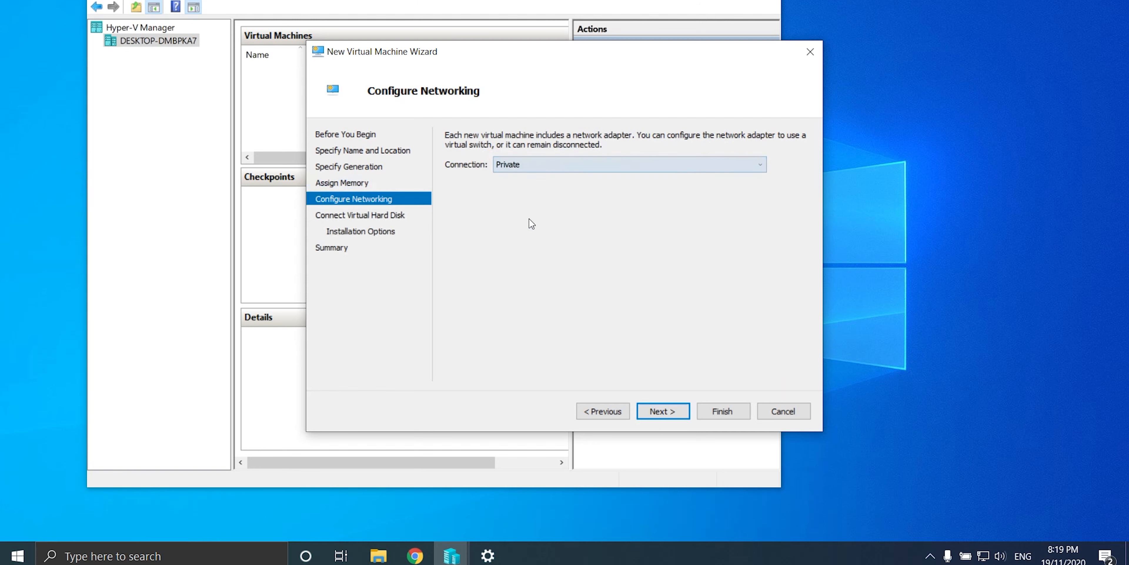
{"action": "left_click", "coordinate": [662, 411]}
{"action": "left_click", "coordinate": [532, 237]}
{"action": "double_click", "coordinate": [532, 237]}
{"action": "type", "text": "40"}
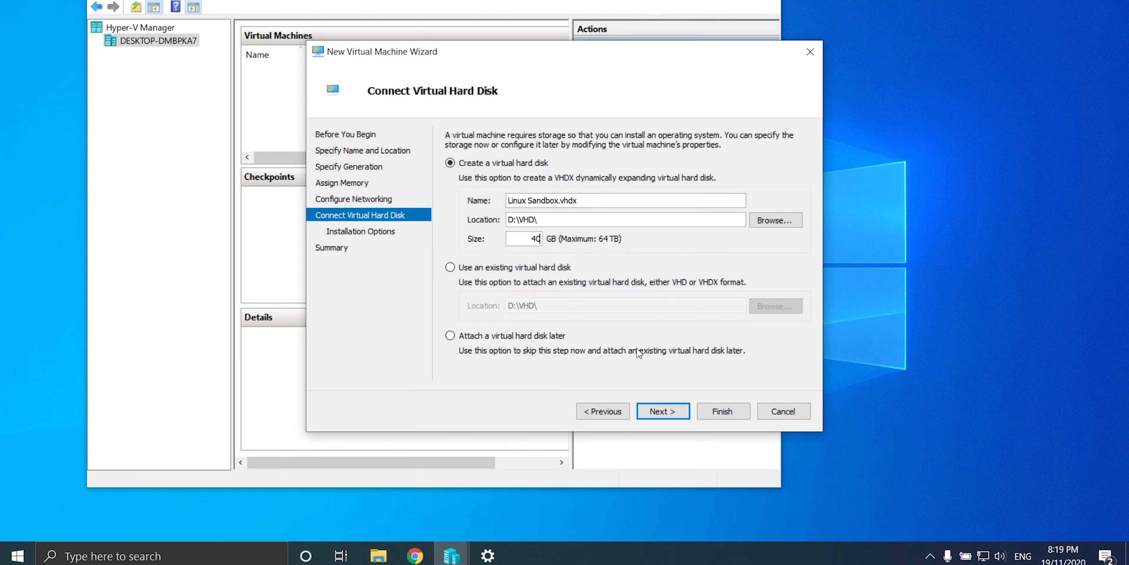
{"action": "left_click", "coordinate": [663, 412]}
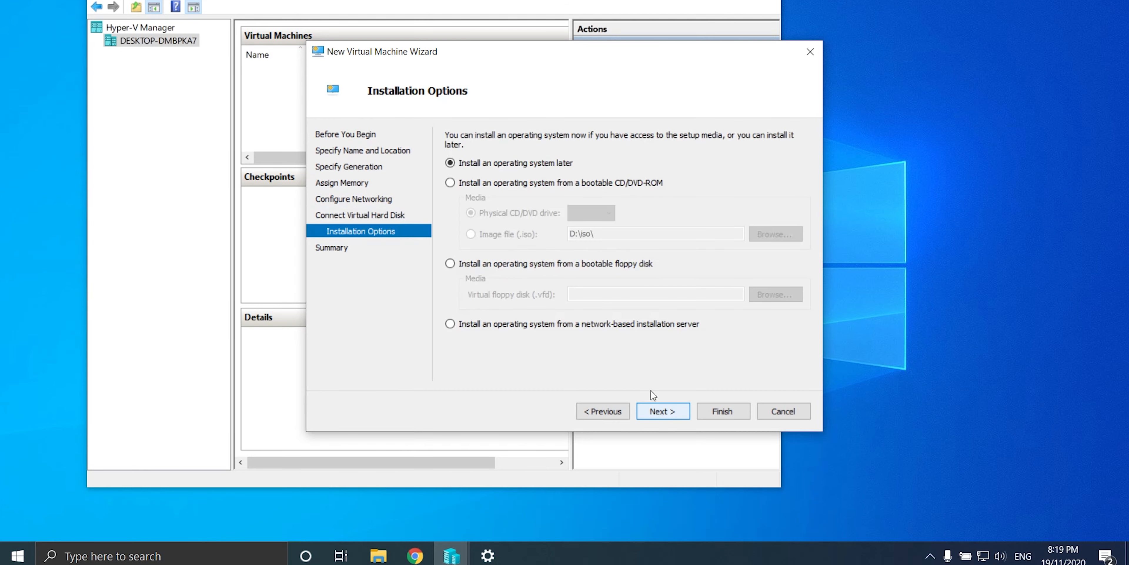
Step: Use the Ubuntu 18.04.3 server ISO as install media and finish creating the VM
{"action": "left_click", "coordinate": [474, 183]}
{"action": "left_click", "coordinate": [470, 235]}
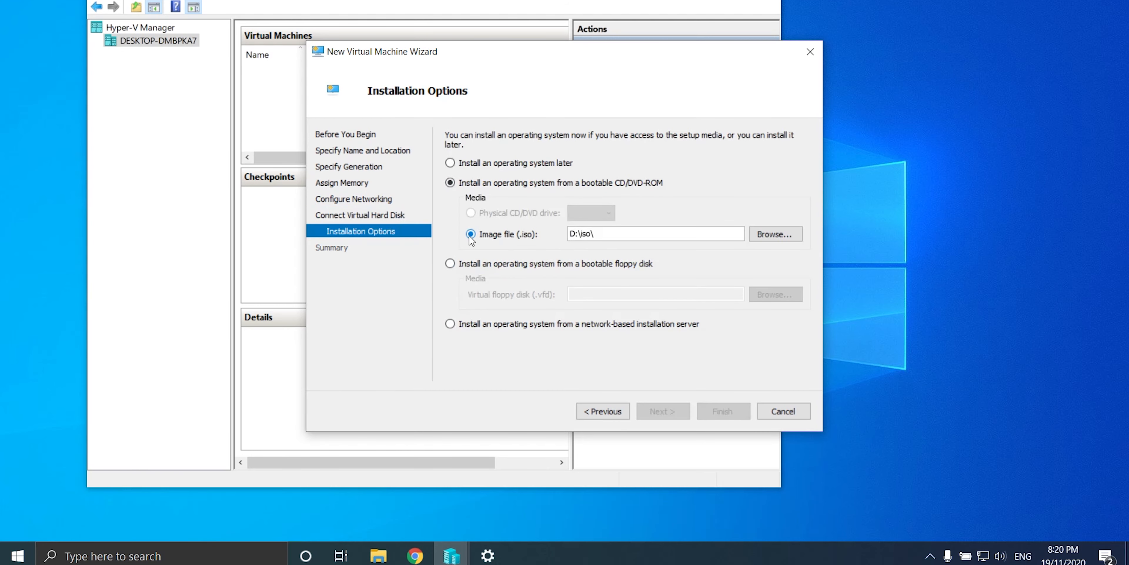
{"action": "left_click", "coordinate": [762, 236]}
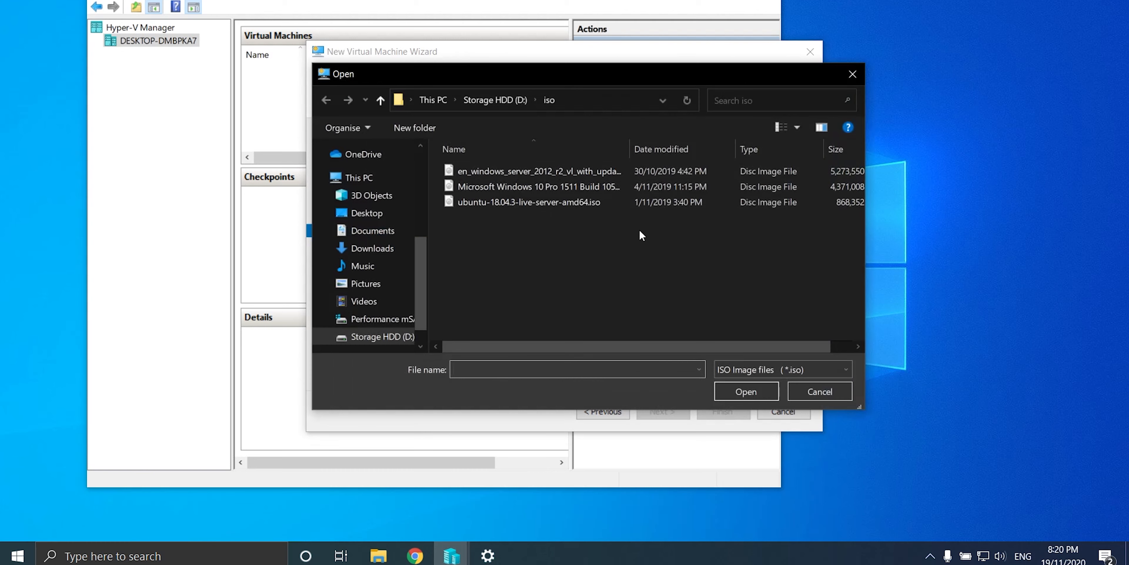
{"action": "left_click", "coordinate": [525, 200]}
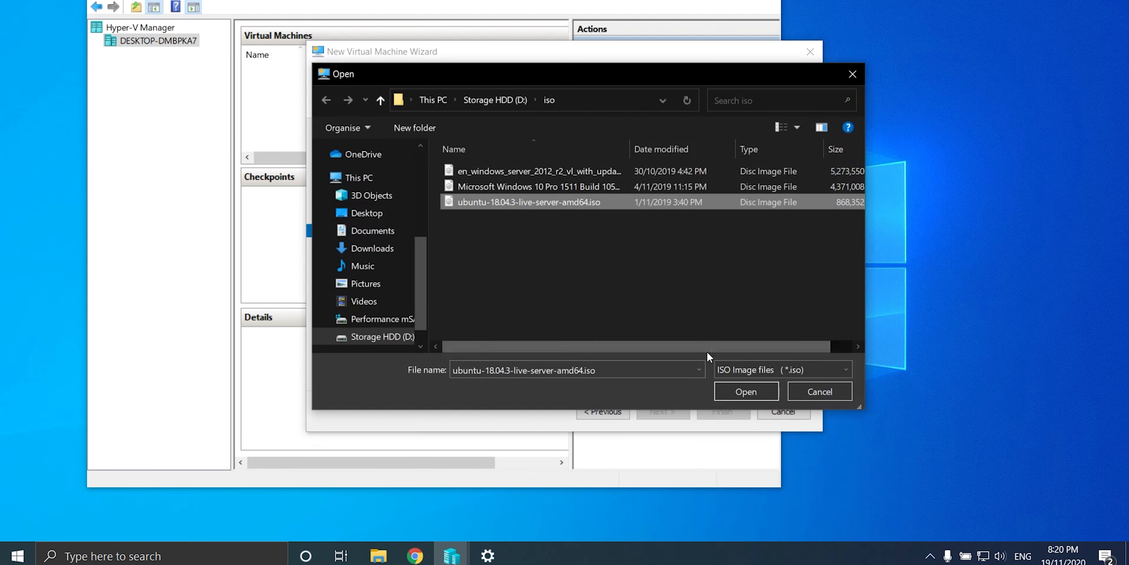
{"action": "left_click", "coordinate": [750, 391]}
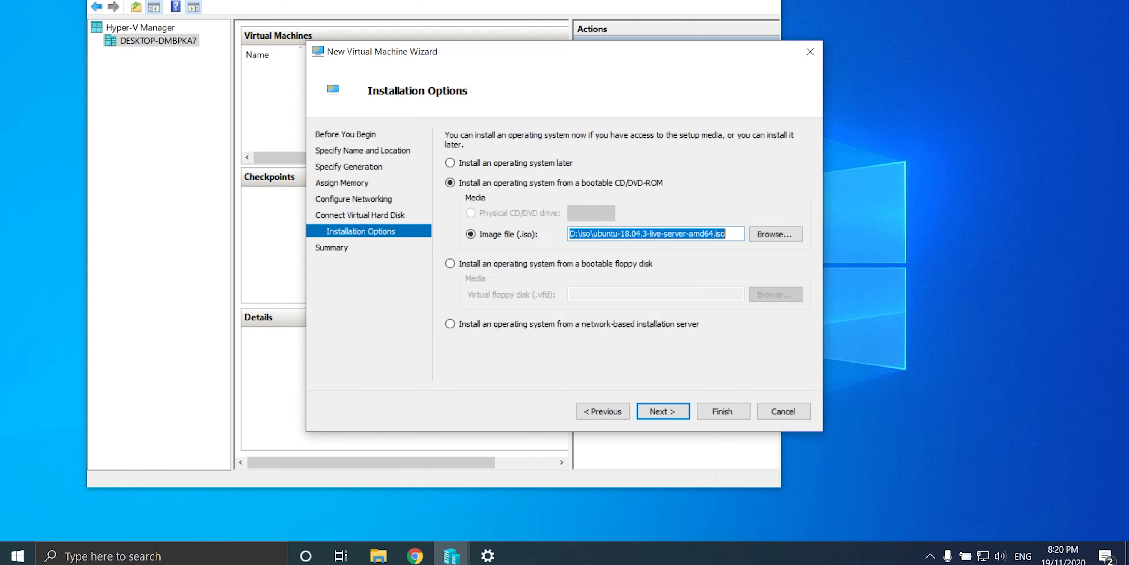
{"action": "left_click", "coordinate": [662, 411]}
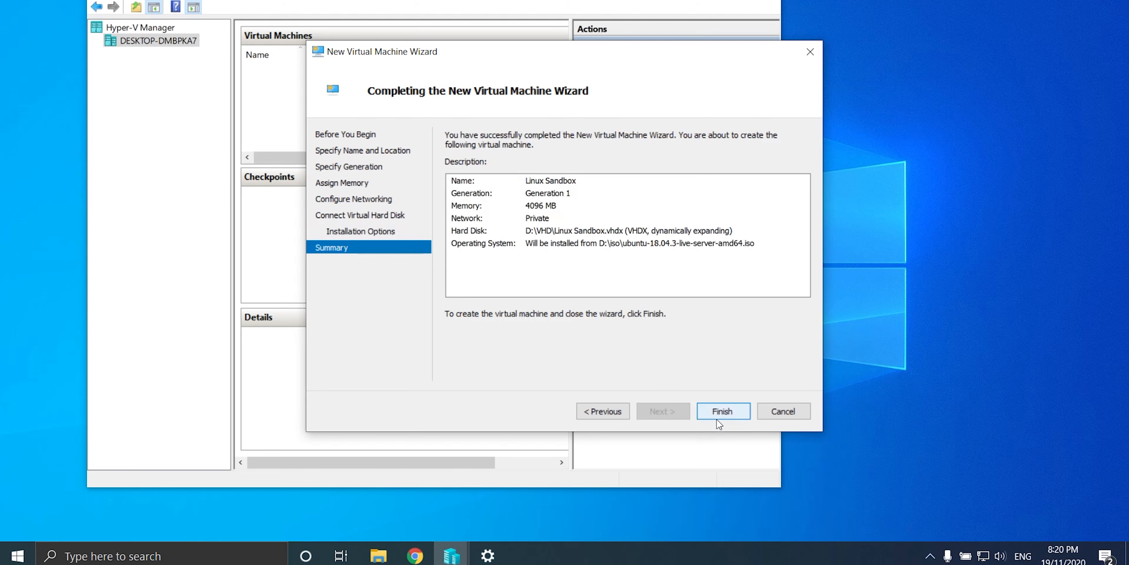
{"action": "left_click", "coordinate": [721, 412]}
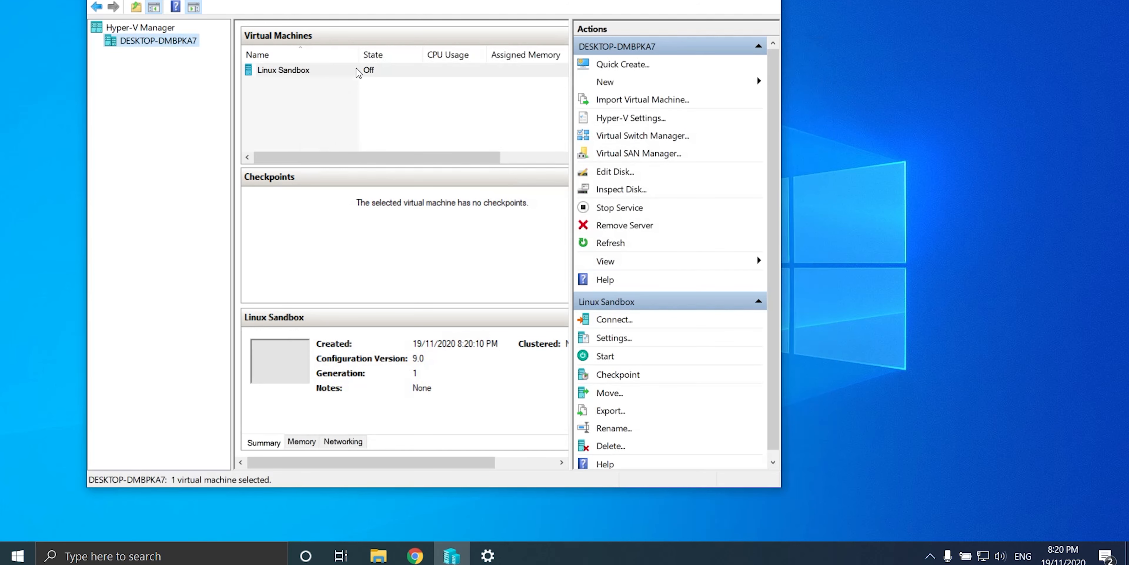
Step: Set the Linux Sandbox VM's number of virtual processors to 4 and save
{"action": "right_click", "coordinate": [317, 72]}
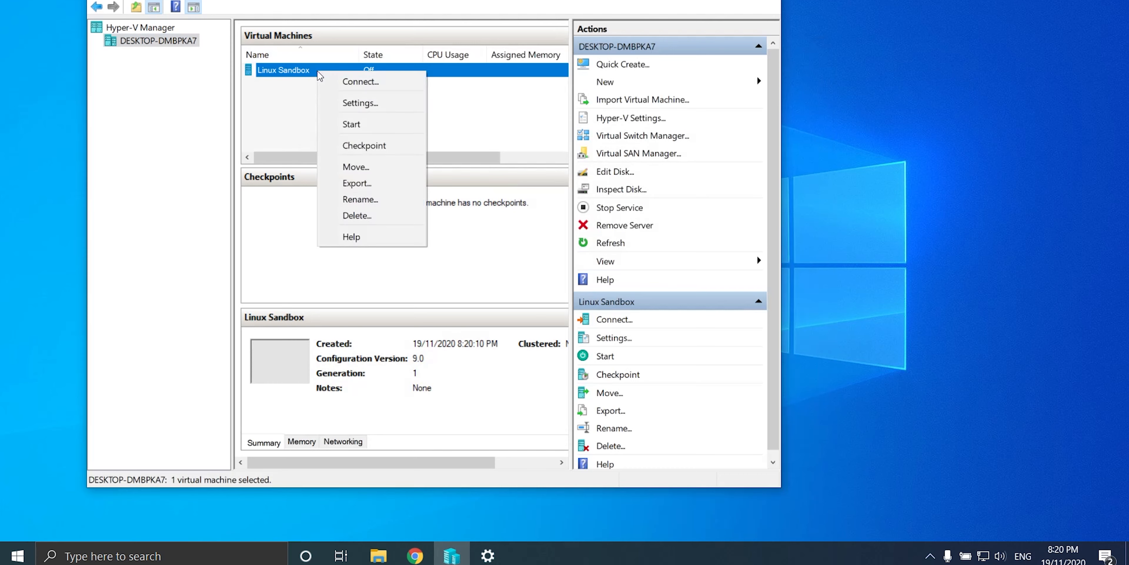
{"action": "left_click", "coordinate": [374, 103]}
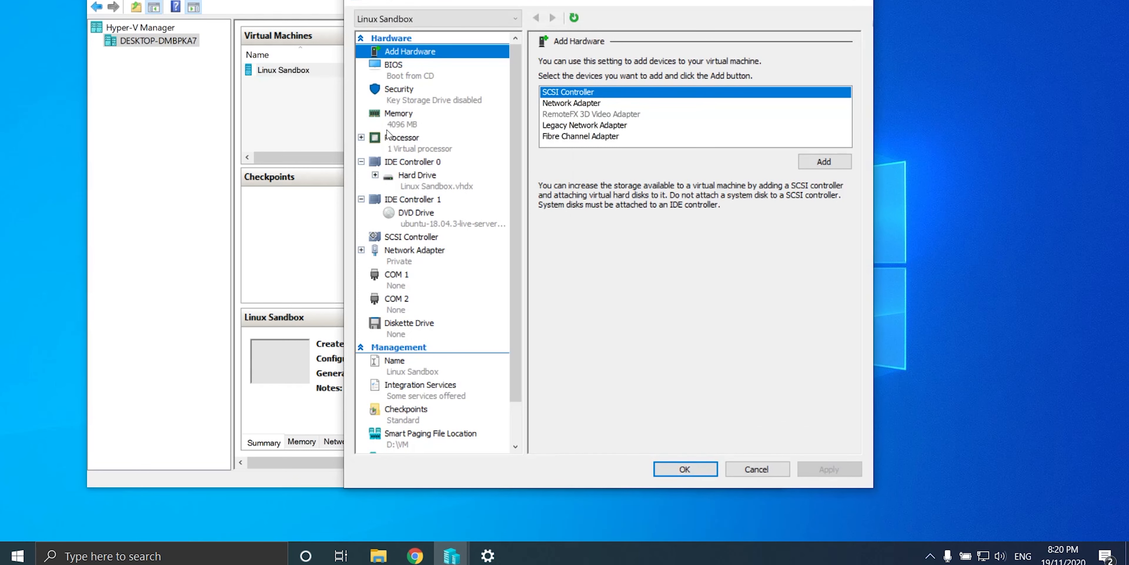
{"action": "left_click", "coordinate": [392, 140]}
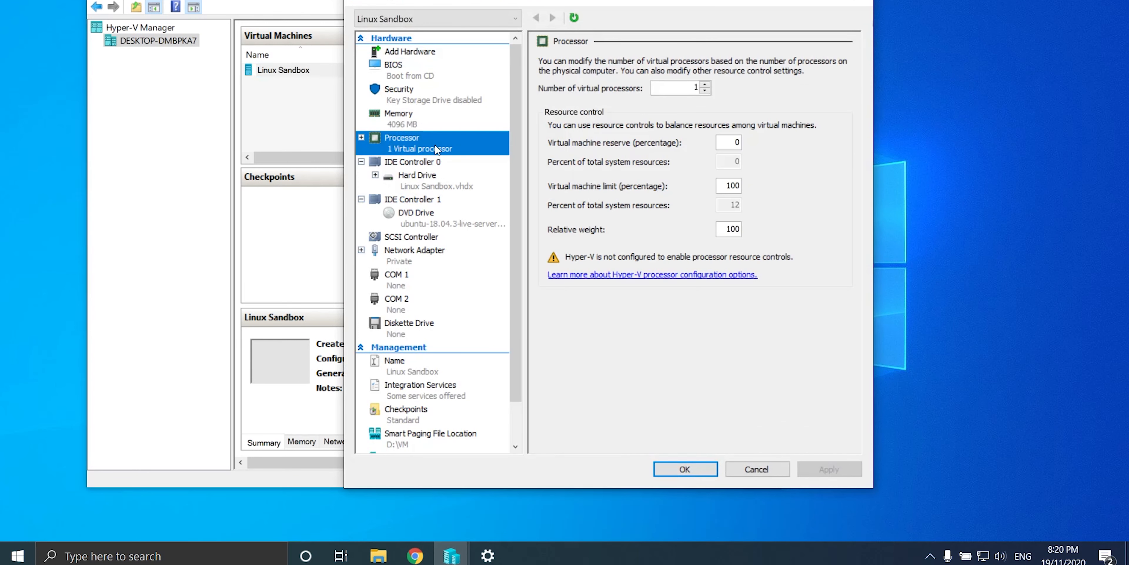
{"action": "double_click", "coordinate": [704, 85]}
{"action": "left_click", "coordinate": [707, 85]}
{"action": "left_click", "coordinate": [828, 470]}
{"action": "left_click", "coordinate": [670, 472]}
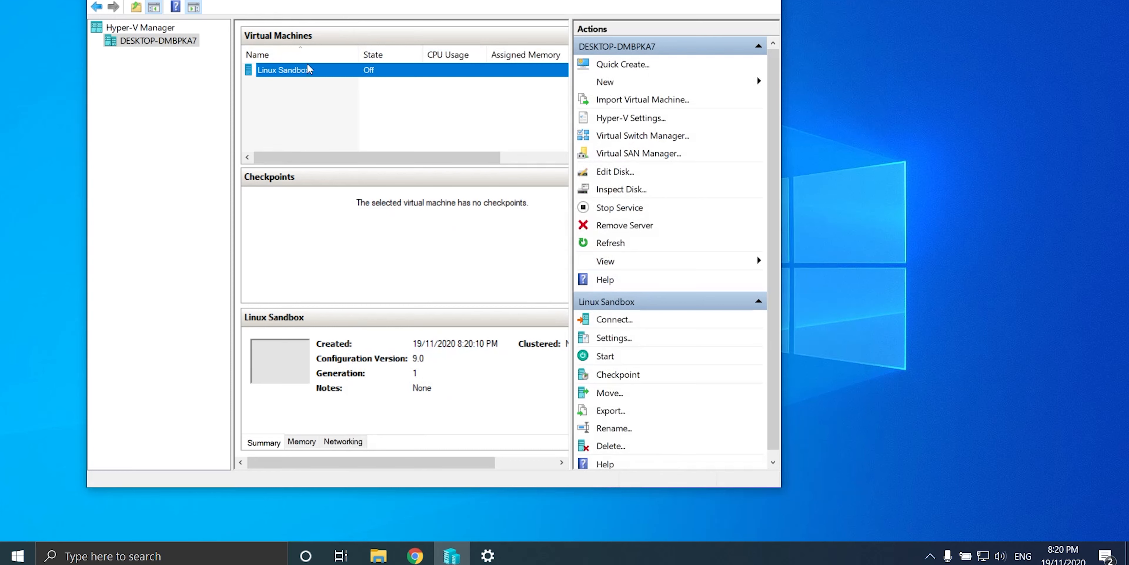
Step: Start Linux Sandbox, connect, pick English and Install Ubuntu Server, then close the connection window
{"action": "right_click", "coordinate": [306, 76]}
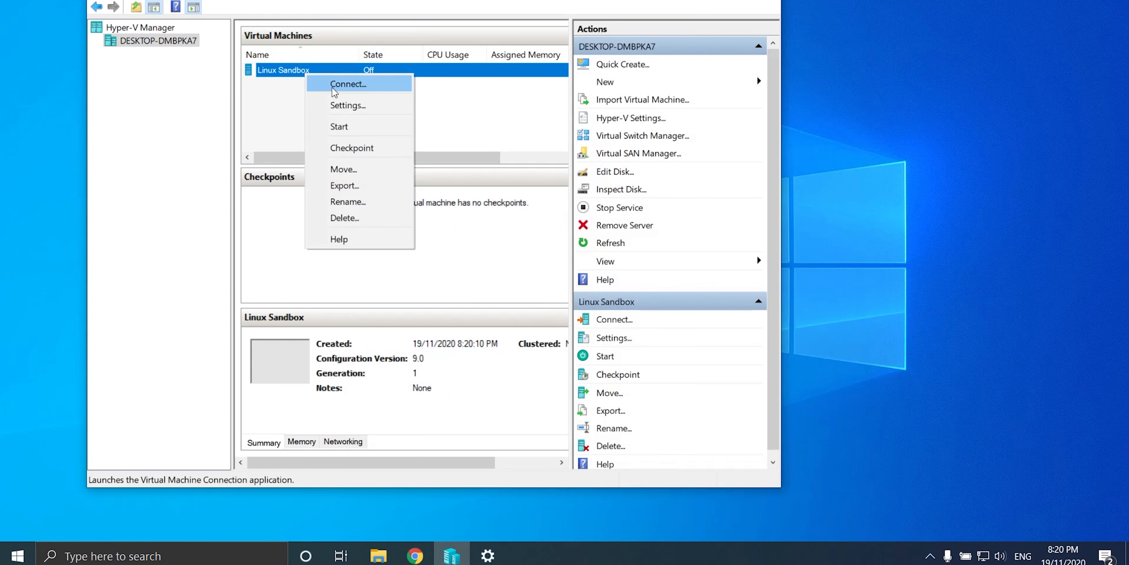
{"action": "left_click", "coordinate": [355, 127]}
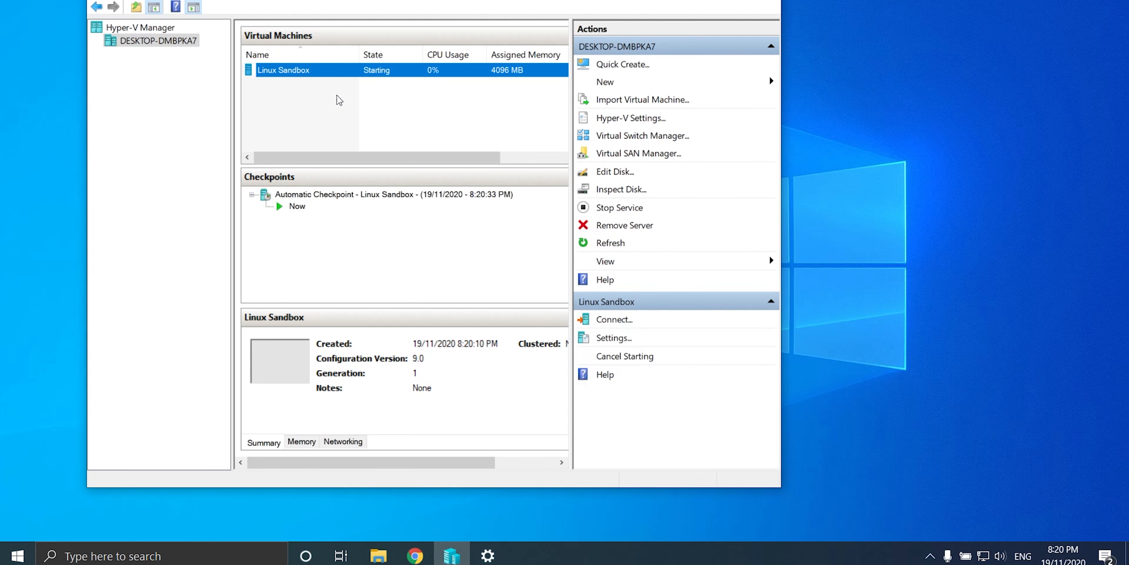
{"action": "double_click", "coordinate": [280, 73]}
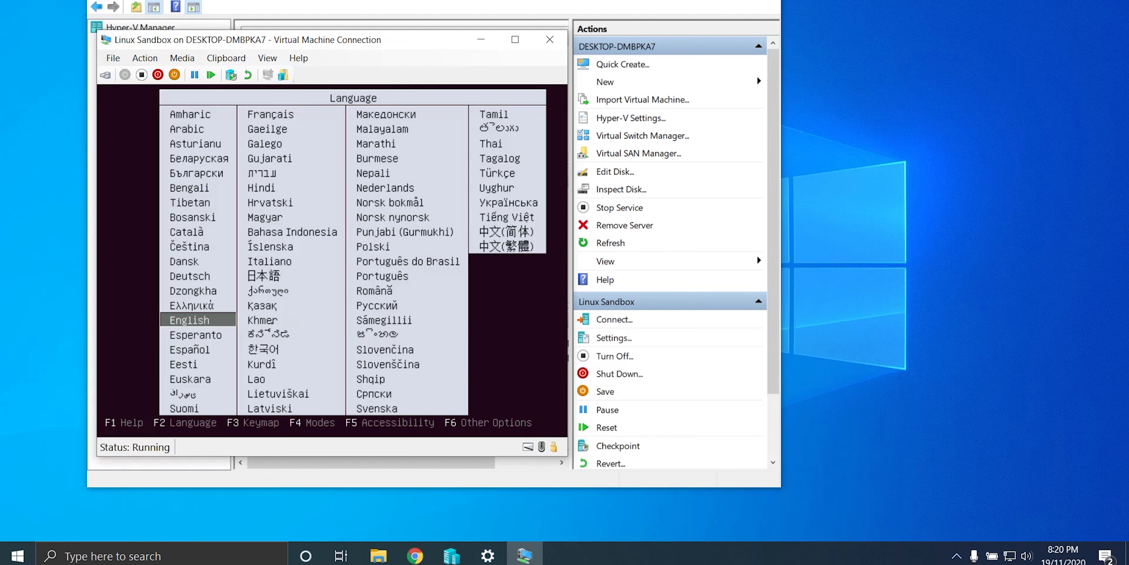
{"action": "key", "text": "Return"}
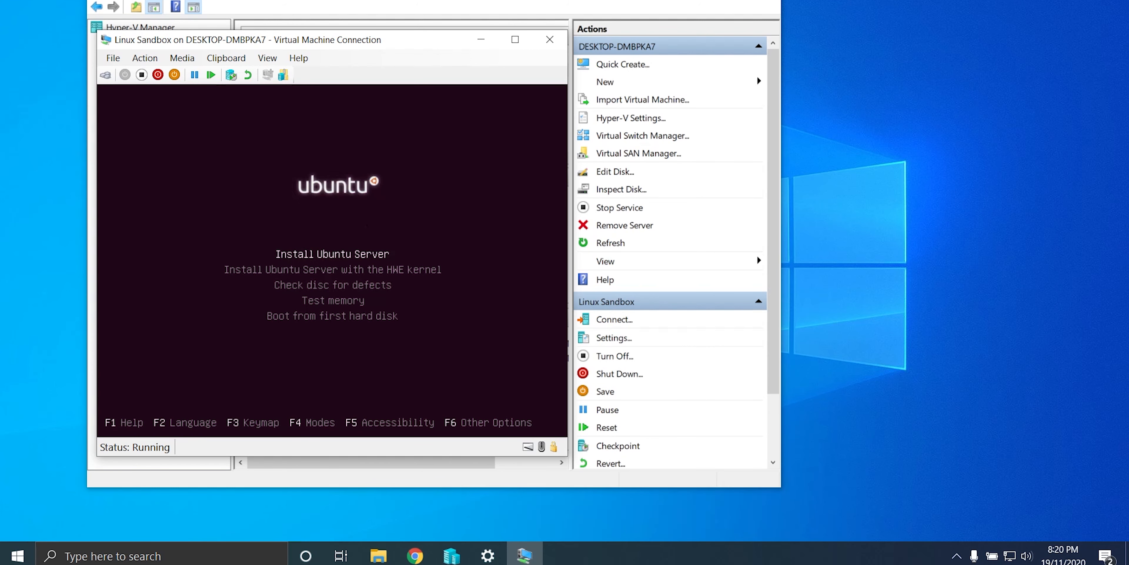
{"action": "key", "text": "Return"}
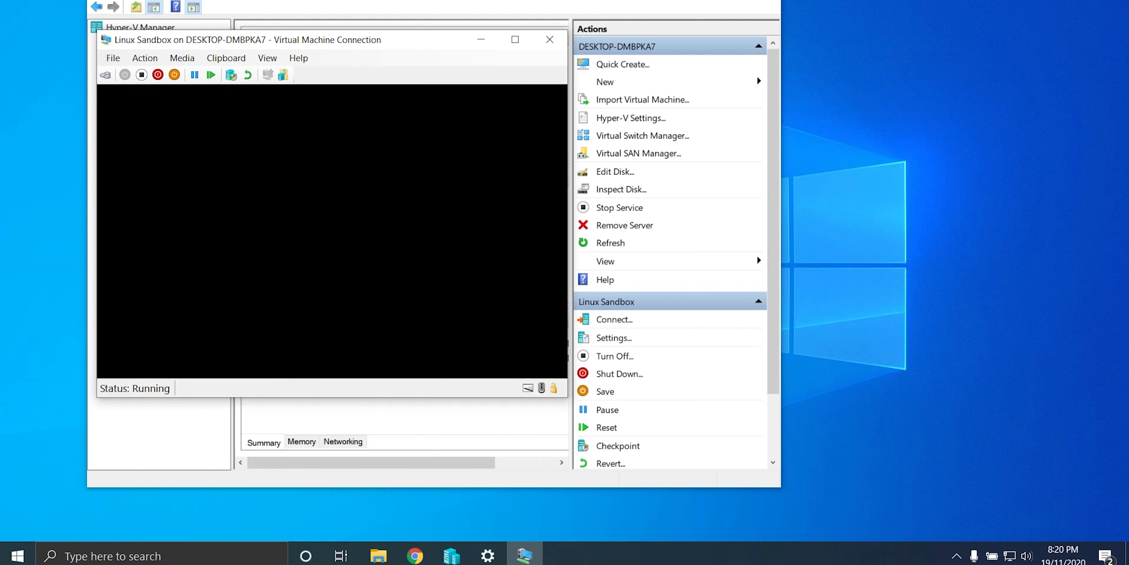
{"action": "left_click", "coordinate": [550, 39]}
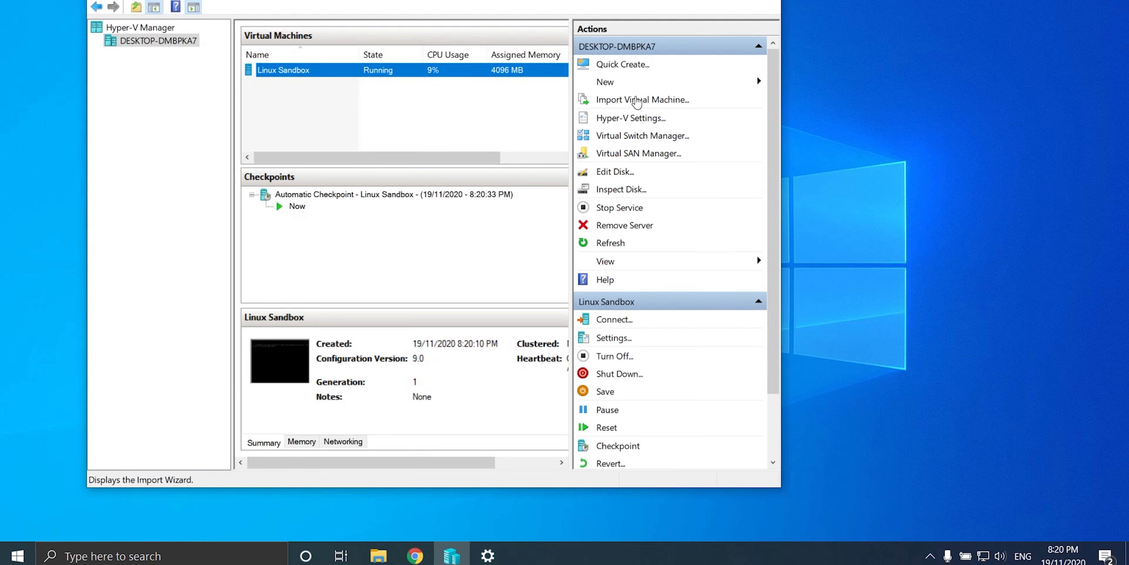
Step: Start a new VM named 'Windows 10 game server' with 4096 MB startup memory
{"action": "left_click", "coordinate": [633, 87]}
{"action": "left_click", "coordinate": [787, 89]}
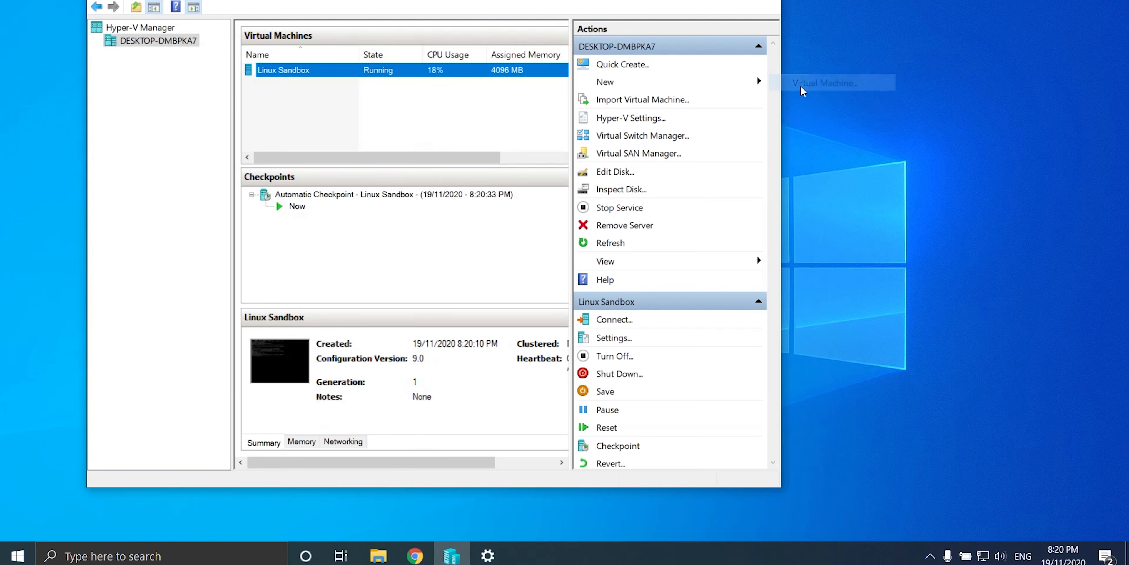
{"action": "left_click", "coordinate": [663, 411]}
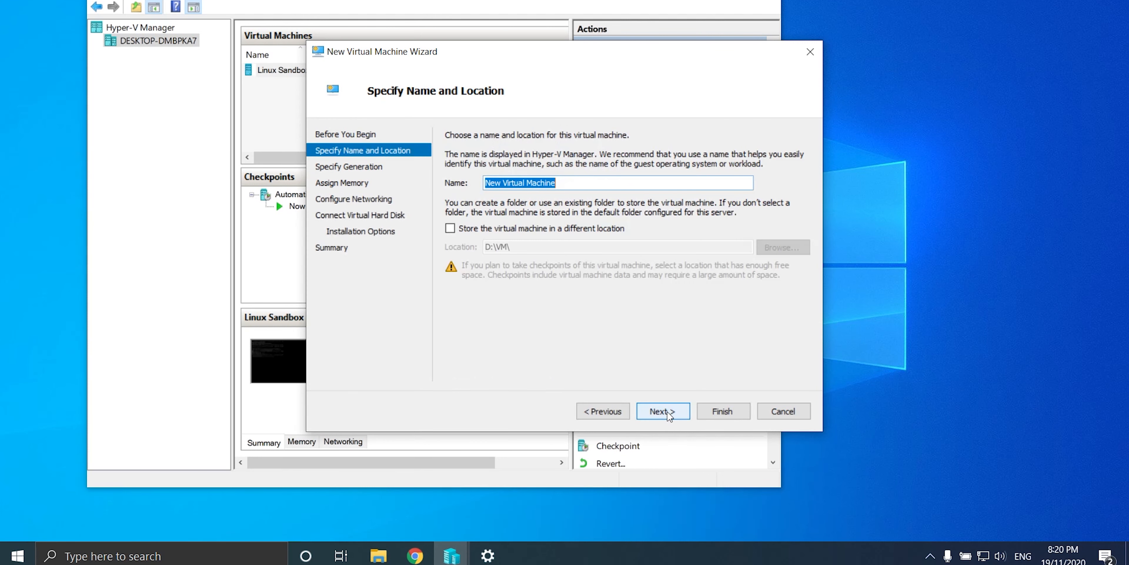
{"action": "type", "text": "Windows 10"}
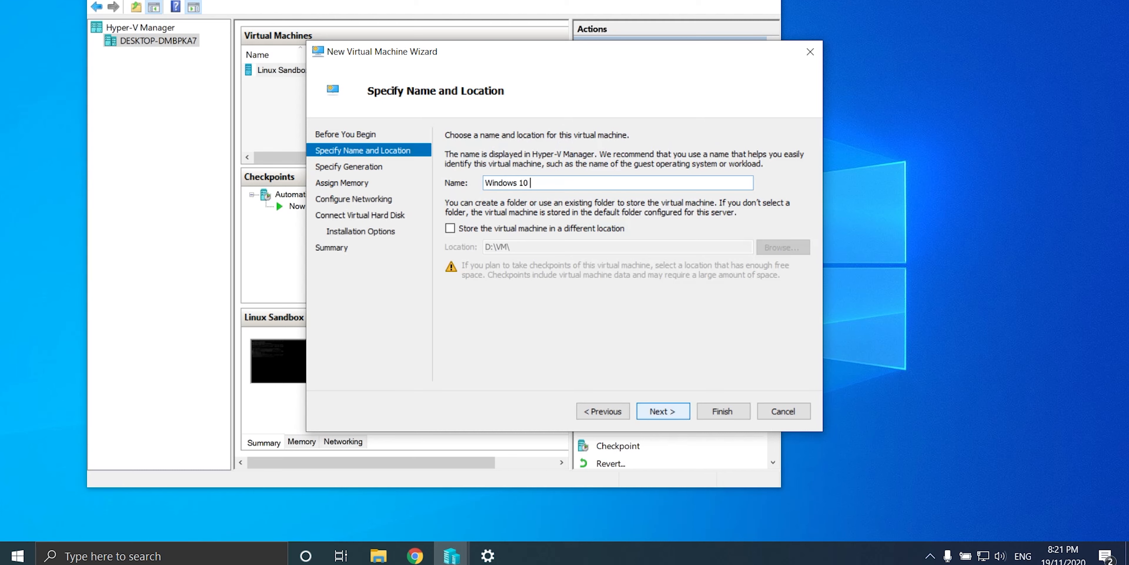
{"action": "type", "text": " game"}
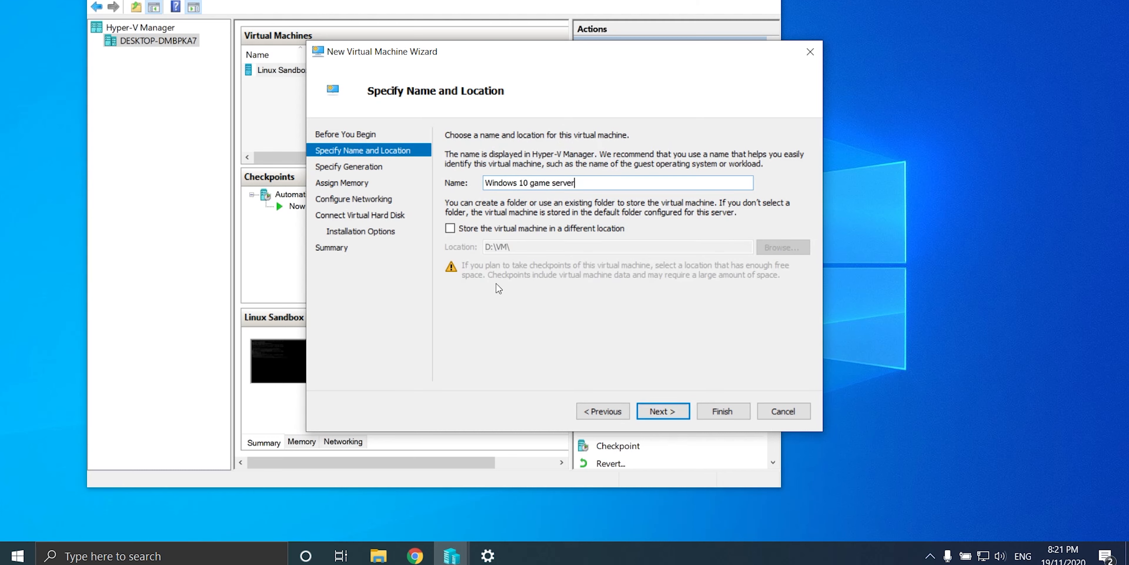
{"action": "left_click", "coordinate": [680, 412]}
{"action": "left_click", "coordinate": [679, 412]}
{"action": "key", "text": "Left"}
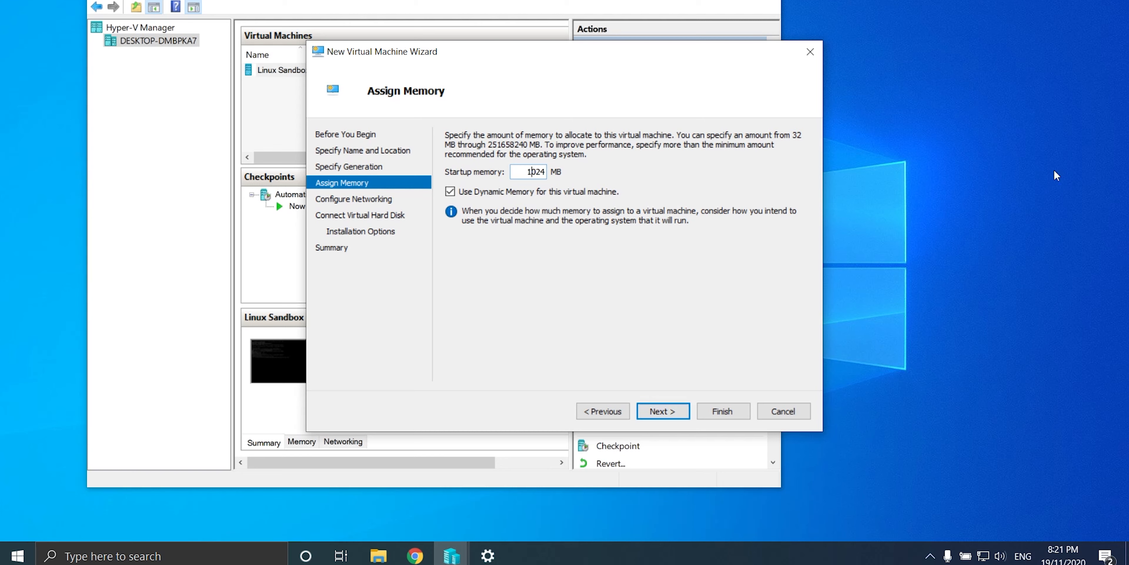
{"action": "double_click", "coordinate": [529, 172]}
{"action": "type", "text": "4096"}
Step: Connect the VM to the External switch and set its virtual disk size to 60 GB
{"action": "left_click", "coordinate": [663, 411]}
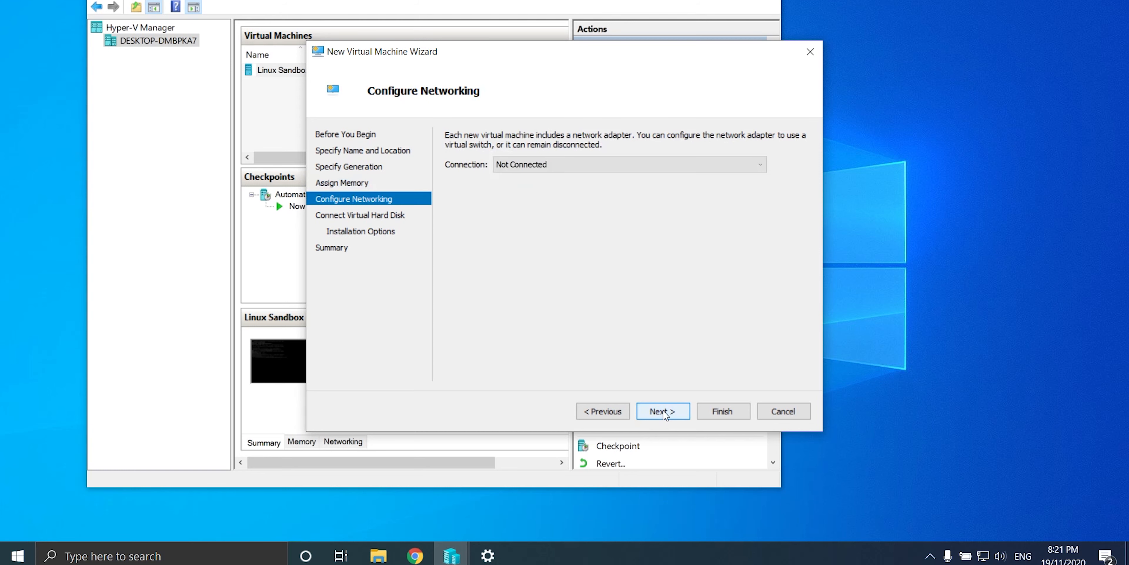
{"action": "left_click", "coordinate": [642, 167]}
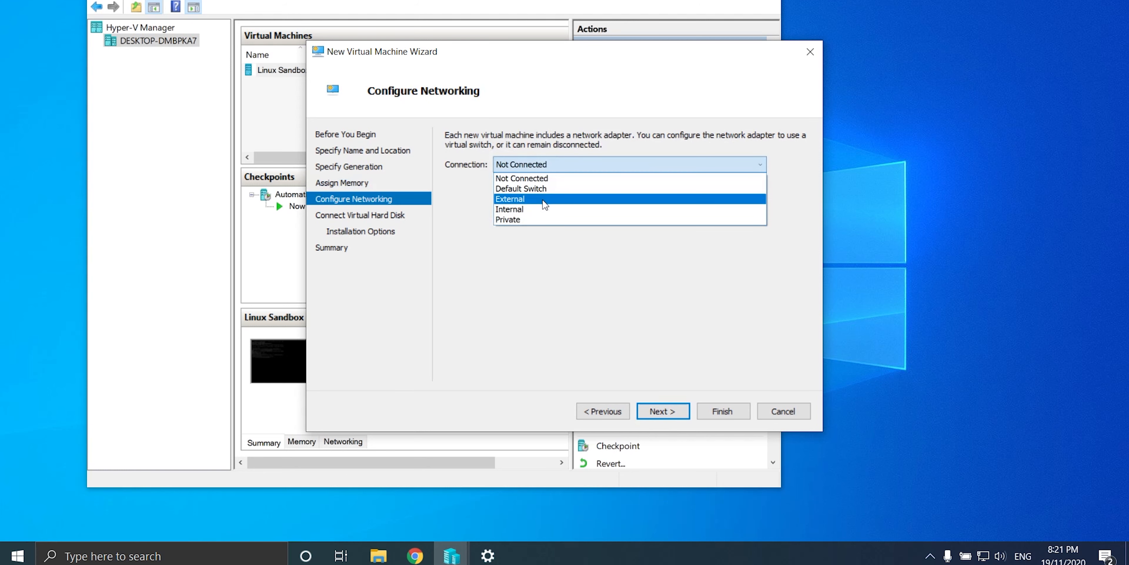
{"action": "left_click", "coordinate": [543, 199]}
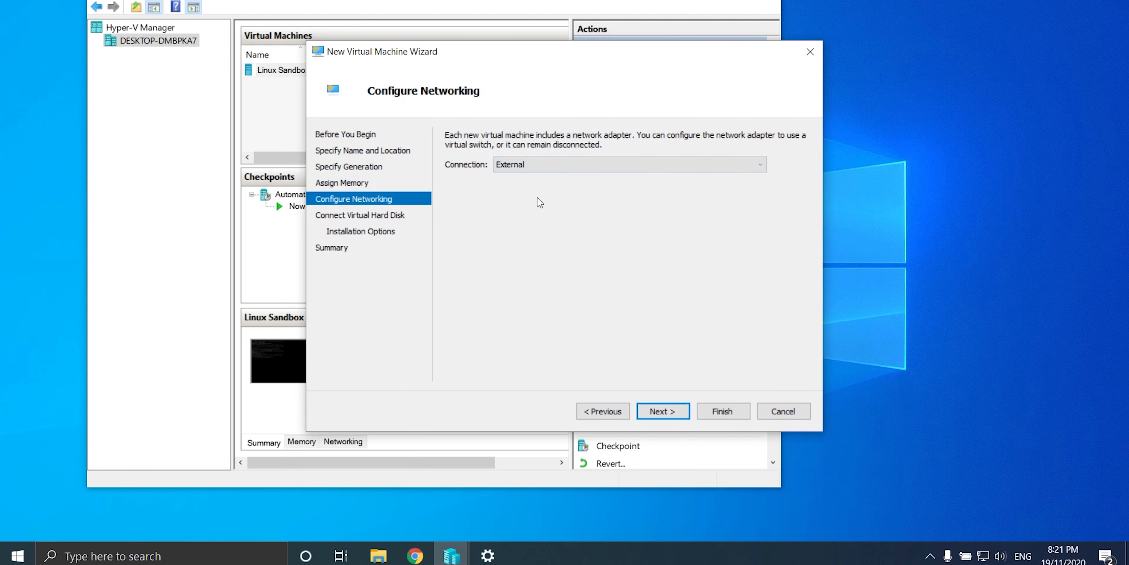
{"action": "left_click", "coordinate": [656, 414]}
{"action": "left_click", "coordinate": [528, 239]}
{"action": "left_click_drag", "start_coordinate": [528, 240], "coordinate": [582, 238]}
{"action": "type", "text": "60"}
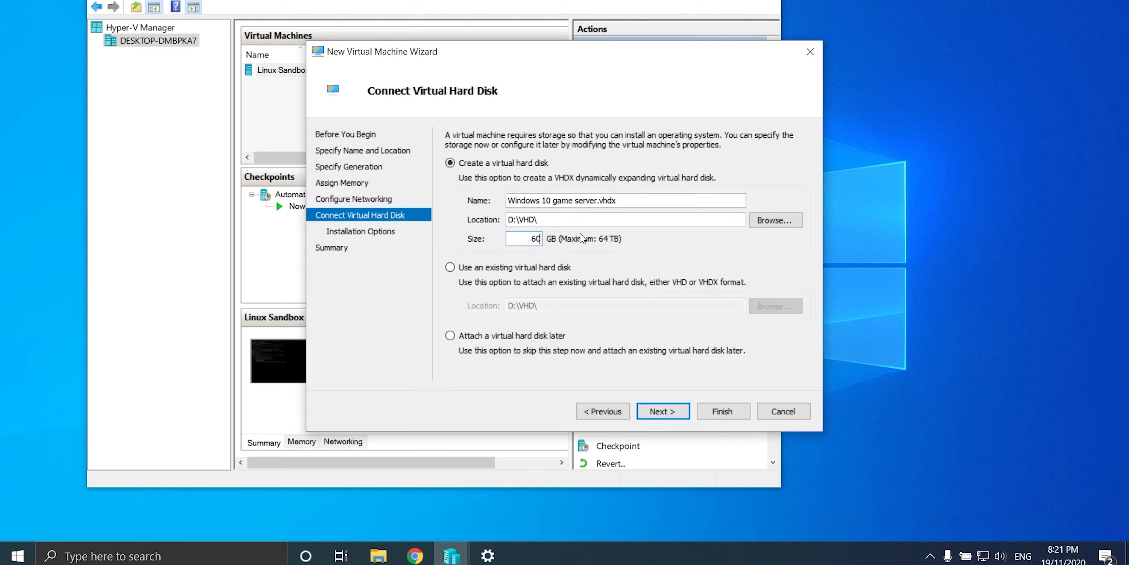
{"action": "left_click", "coordinate": [662, 412]}
Step: Use the Windows 10 Pro ISO as install media and finish creating the VM
{"action": "left_click", "coordinate": [450, 182]}
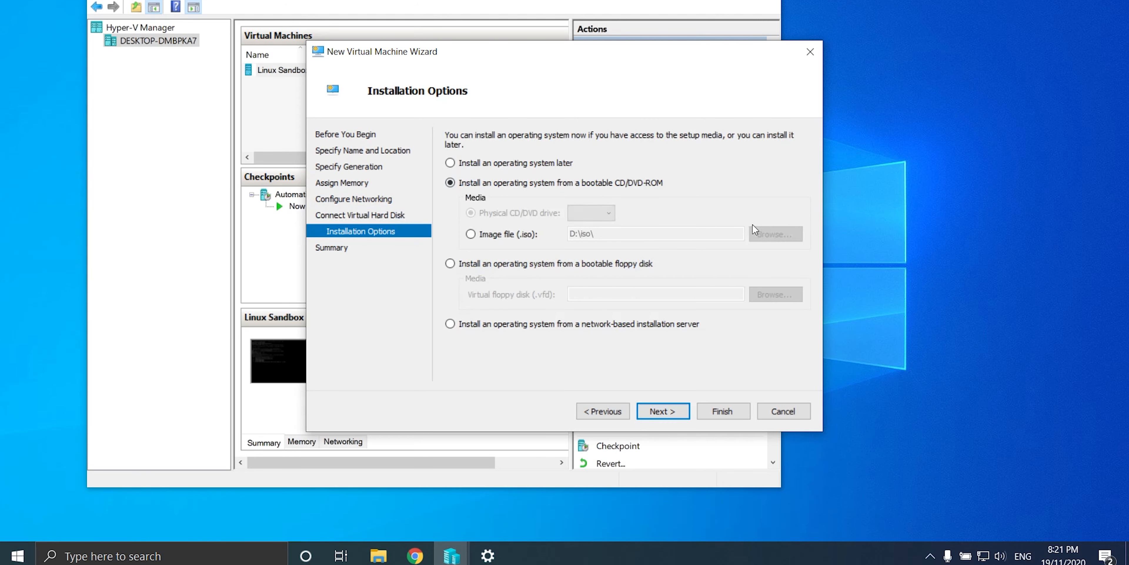
{"action": "left_click", "coordinate": [494, 235]}
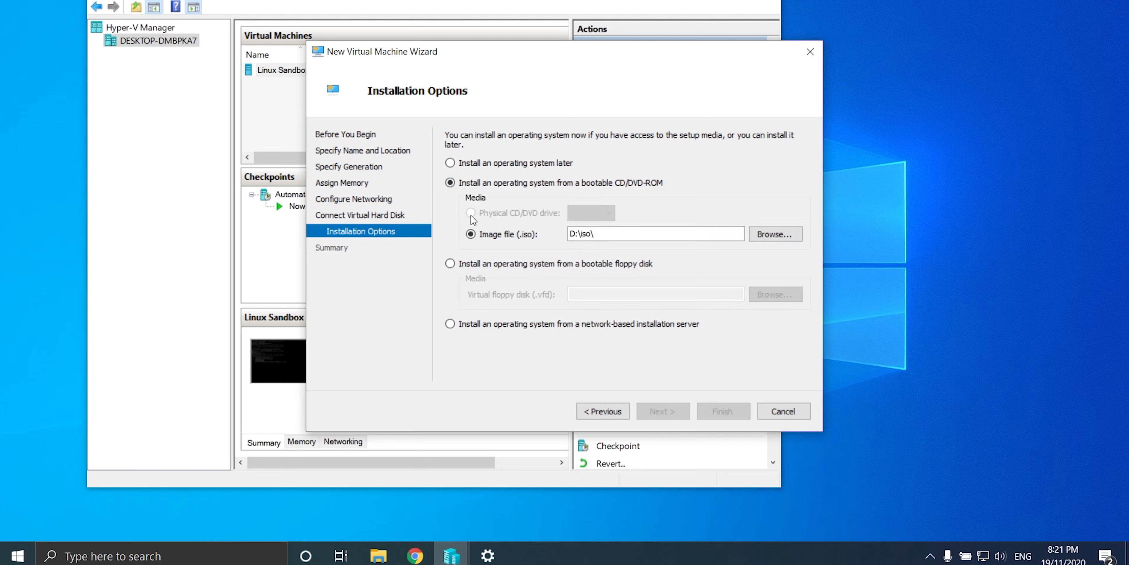
{"action": "left_click", "coordinate": [772, 235]}
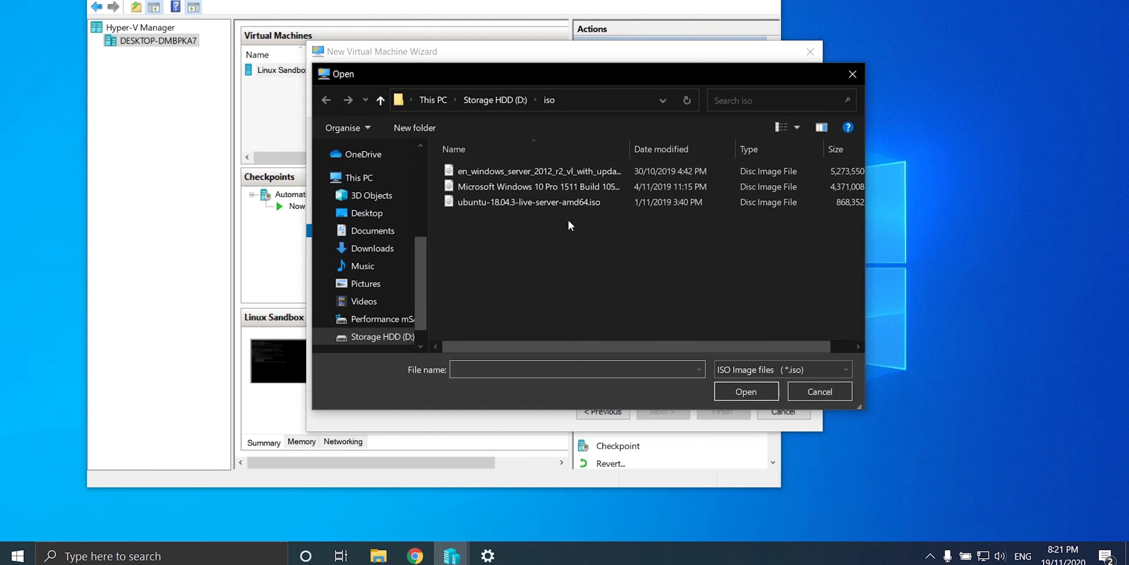
{"action": "left_click", "coordinate": [533, 186]}
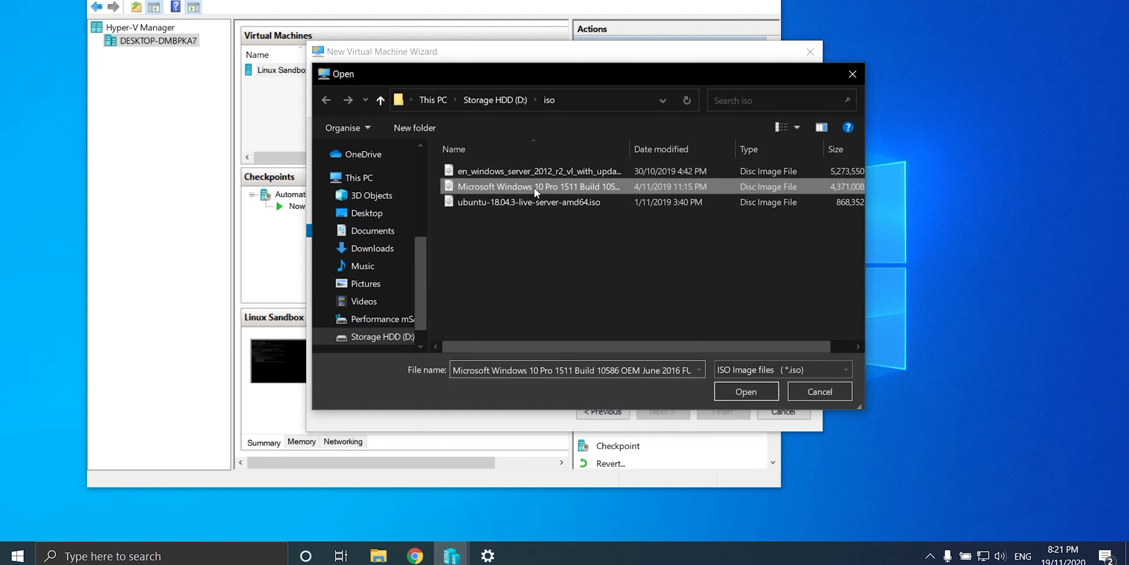
{"action": "left_click", "coordinate": [746, 390]}
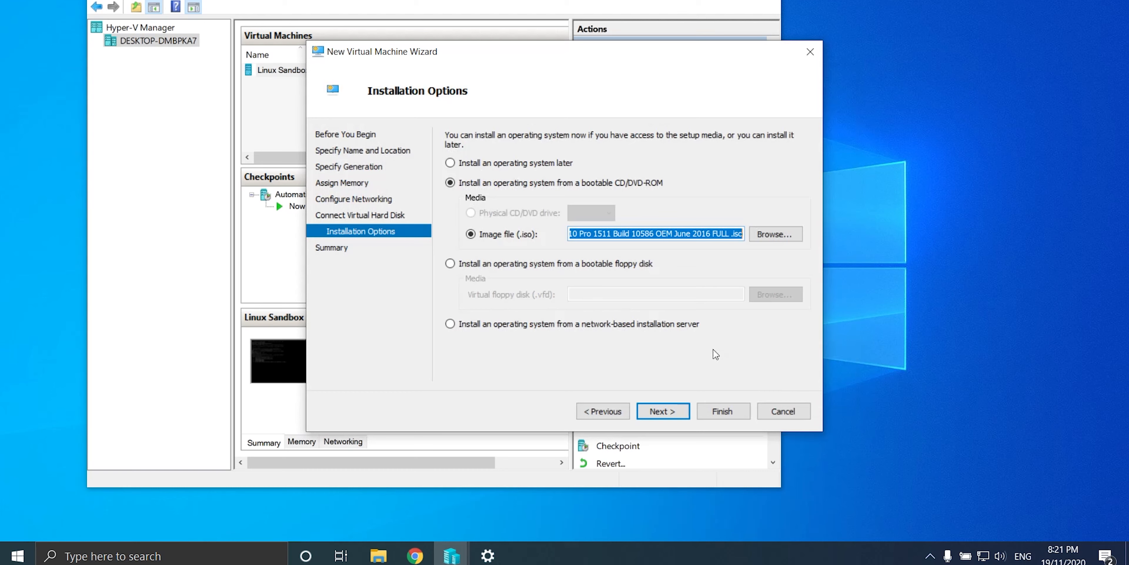
{"action": "left_click", "coordinate": [677, 416]}
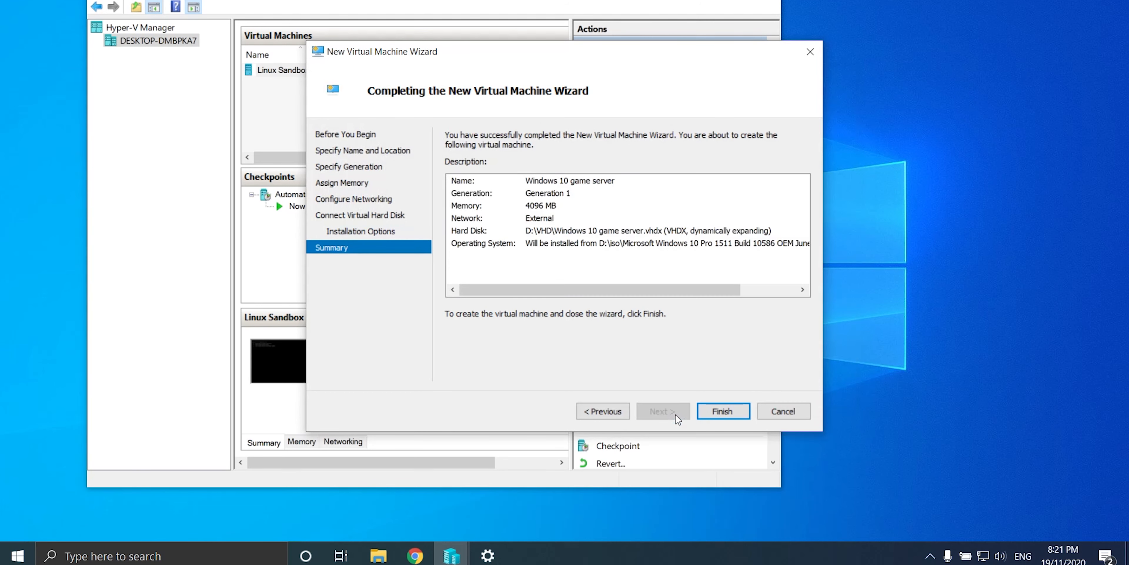
{"action": "left_click", "coordinate": [722, 411]}
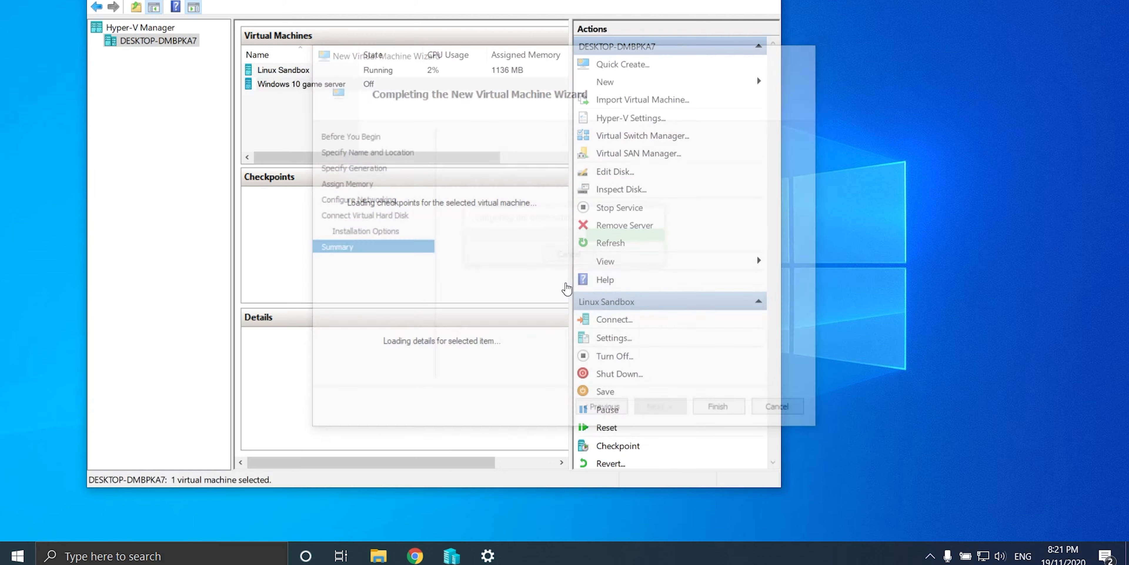
Step: Set the Windows 10 game server VM to 4 virtual processors and apply
{"action": "right_click", "coordinate": [311, 88]}
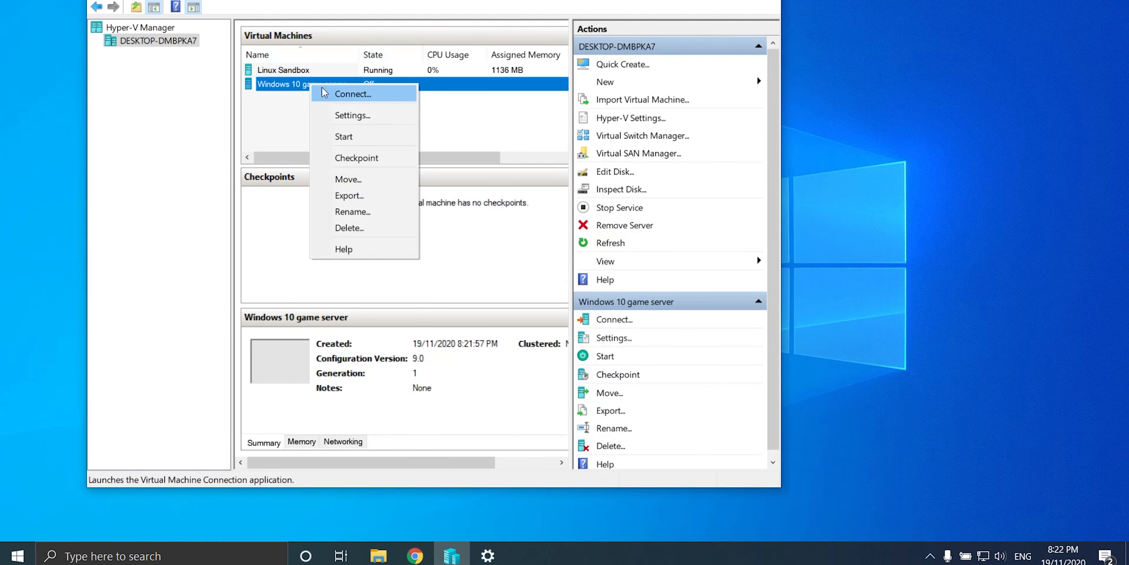
{"action": "left_click", "coordinate": [347, 115]}
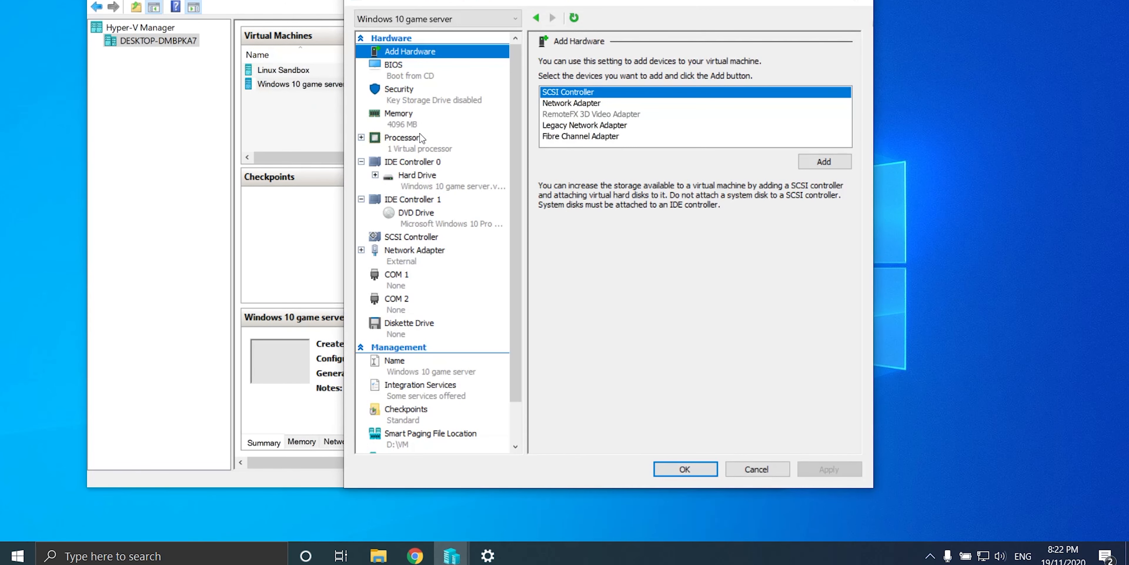
{"action": "left_click", "coordinate": [419, 138]}
{"action": "left_click", "coordinate": [706, 86]}
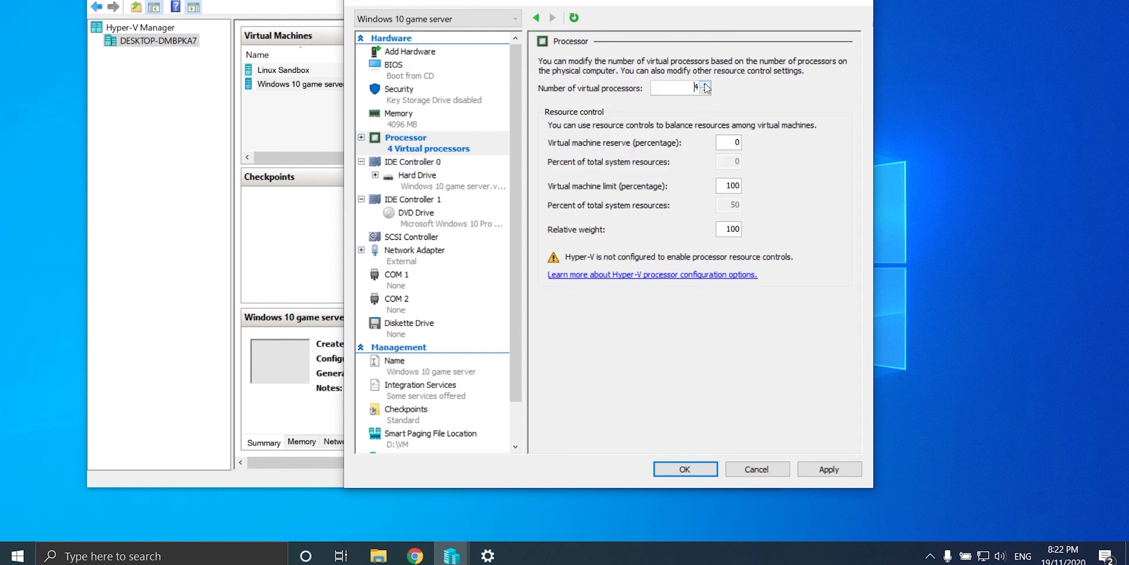
{"action": "left_click", "coordinate": [829, 469]}
{"action": "left_click", "coordinate": [736, 475]}
Step: Start the Windows 10 game server VM running
{"action": "right_click", "coordinate": [306, 88]}
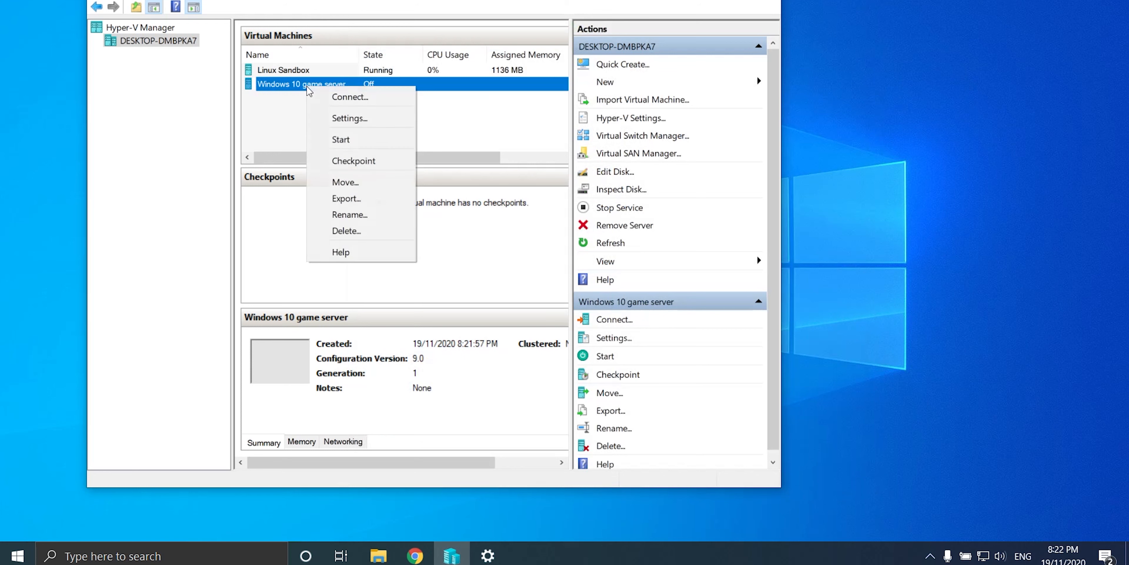
{"action": "left_click", "coordinate": [340, 139]}
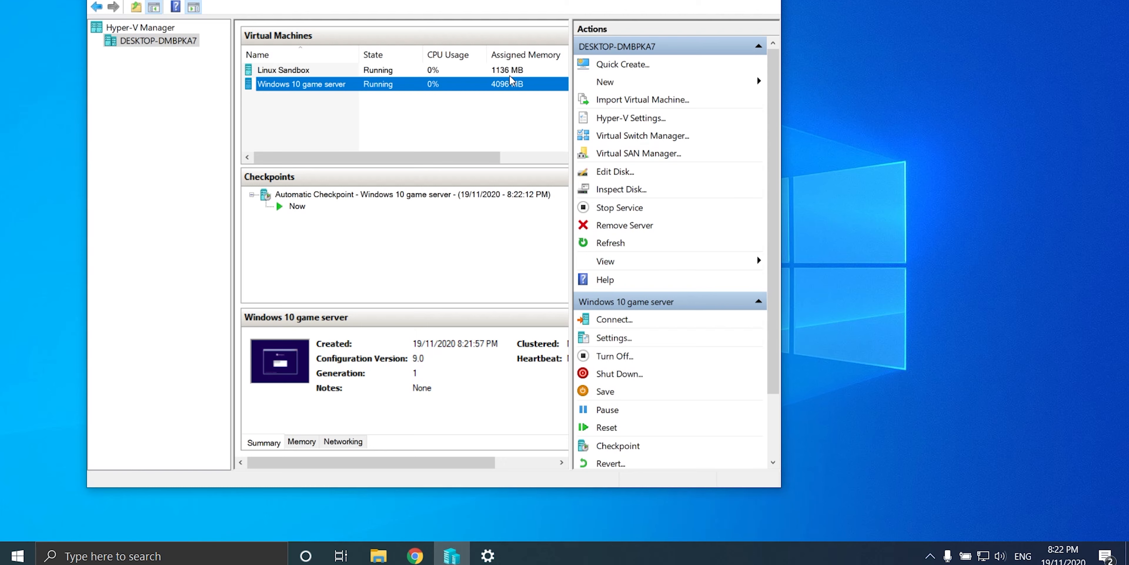
{"action": "right_click", "coordinate": [619, 551]}
{"action": "left_click", "coordinate": [675, 491]}
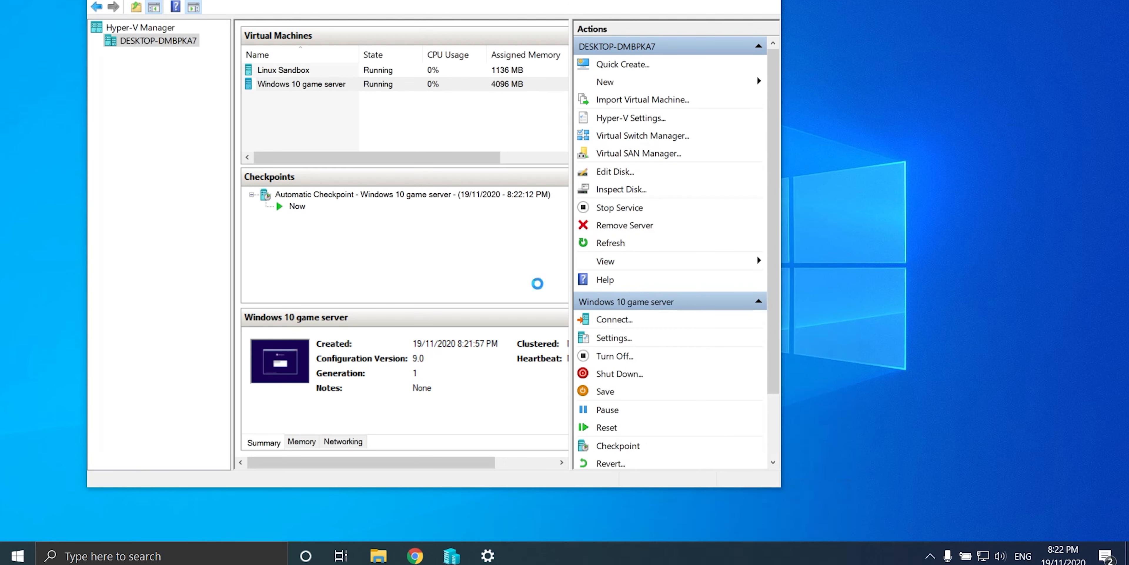
{"action": "left_click", "coordinate": [182, 77]}
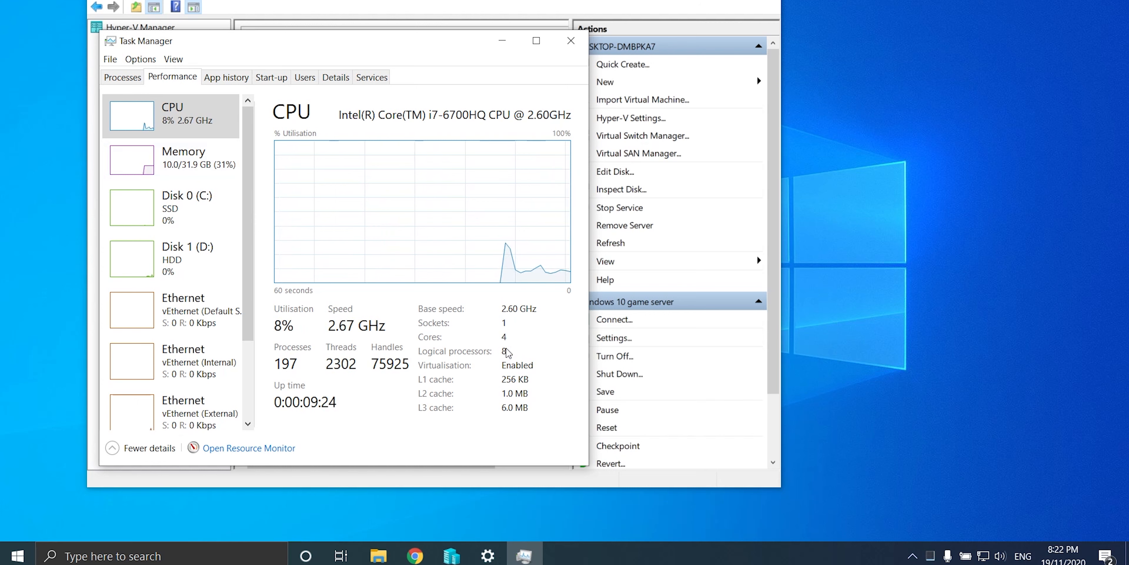
{"action": "left_click", "coordinate": [571, 42]}
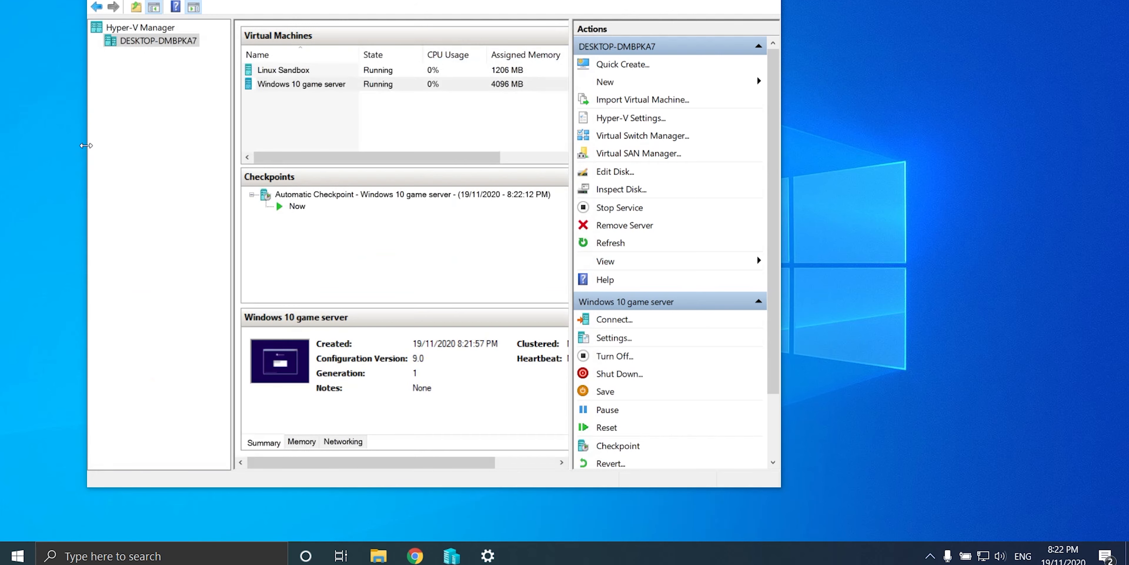
Step: Connect to Windows 10 game server and choose English in Windows Setup to continue
{"action": "double_click", "coordinate": [282, 85]}
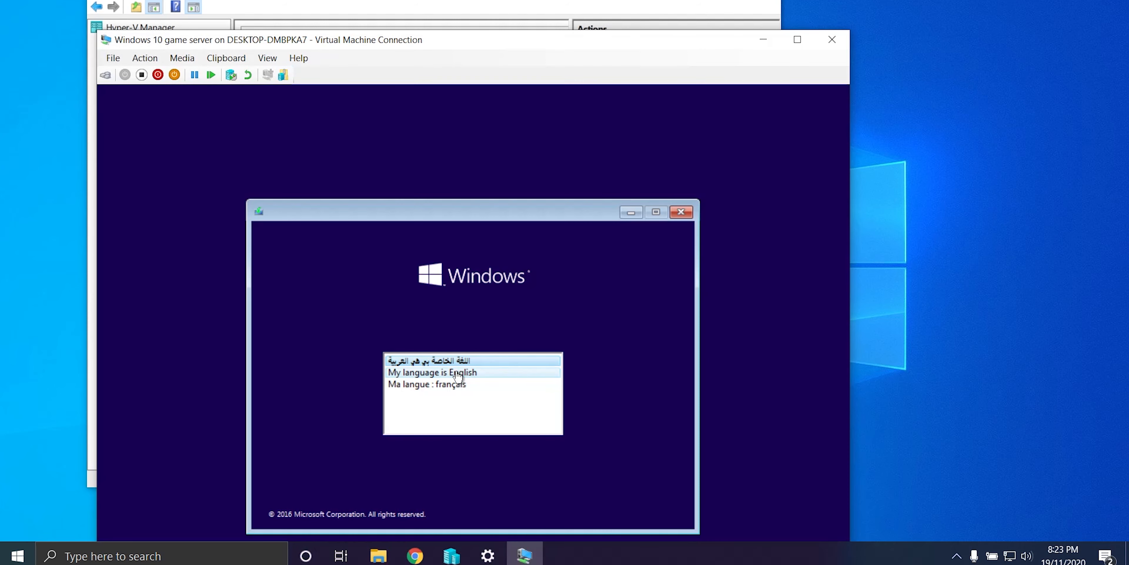
{"action": "left_click", "coordinate": [456, 372]}
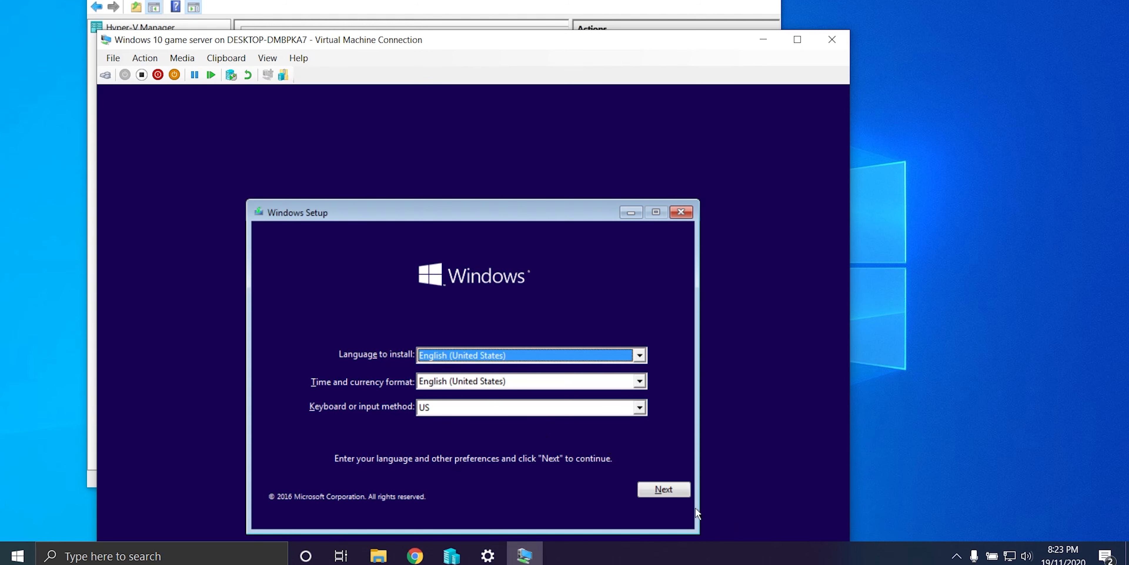
{"action": "left_click", "coordinate": [681, 493]}
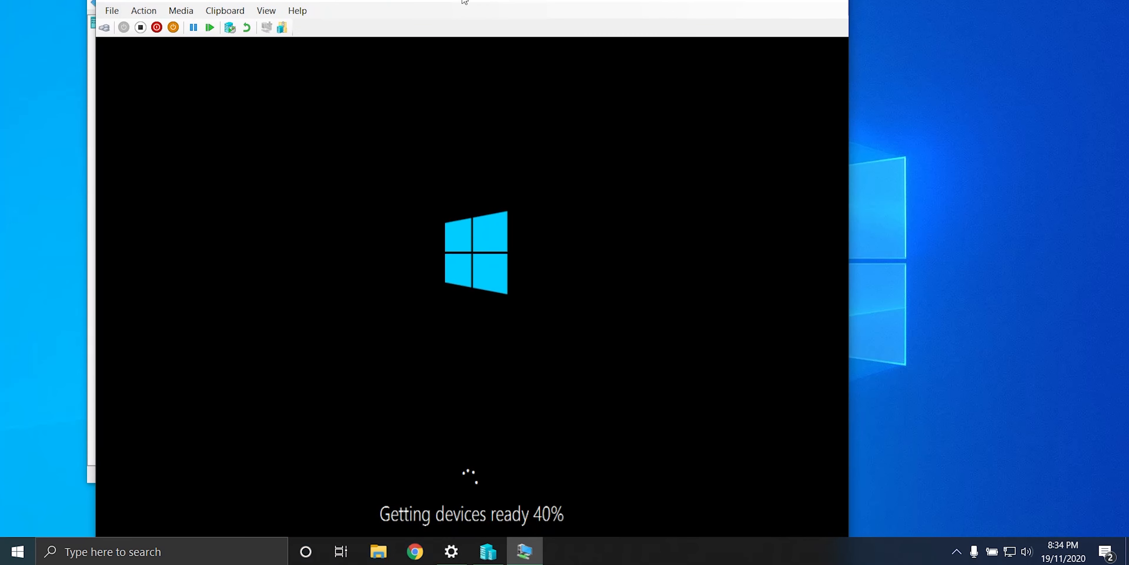
Step: Open the IPv4 properties of the vEthernet (External) adapter from the network adapter list
{"action": "left_click", "coordinate": [454, 552]}
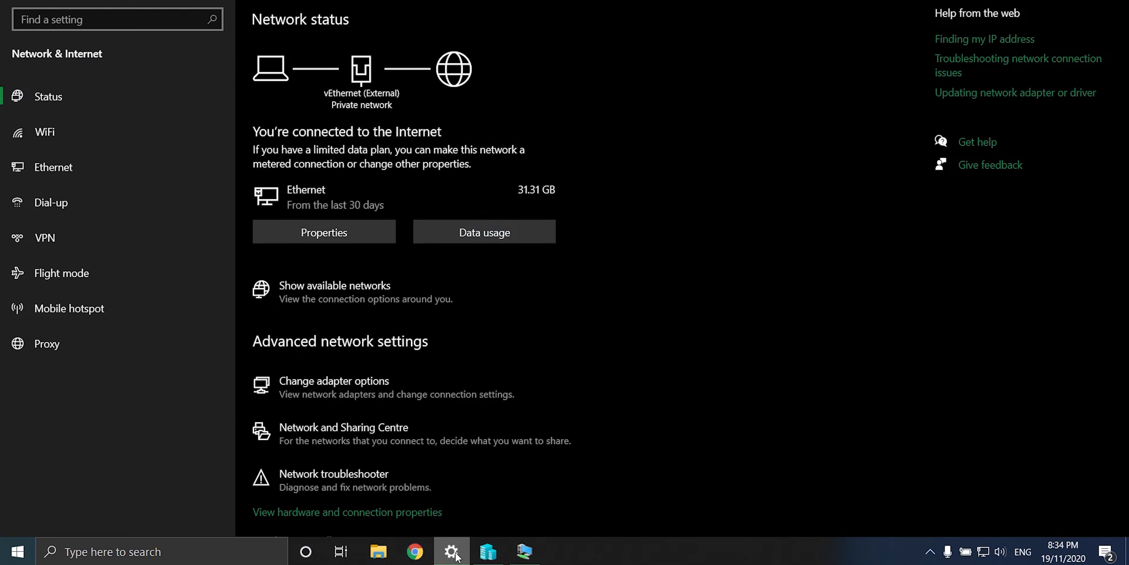
{"action": "left_click", "coordinate": [337, 383]}
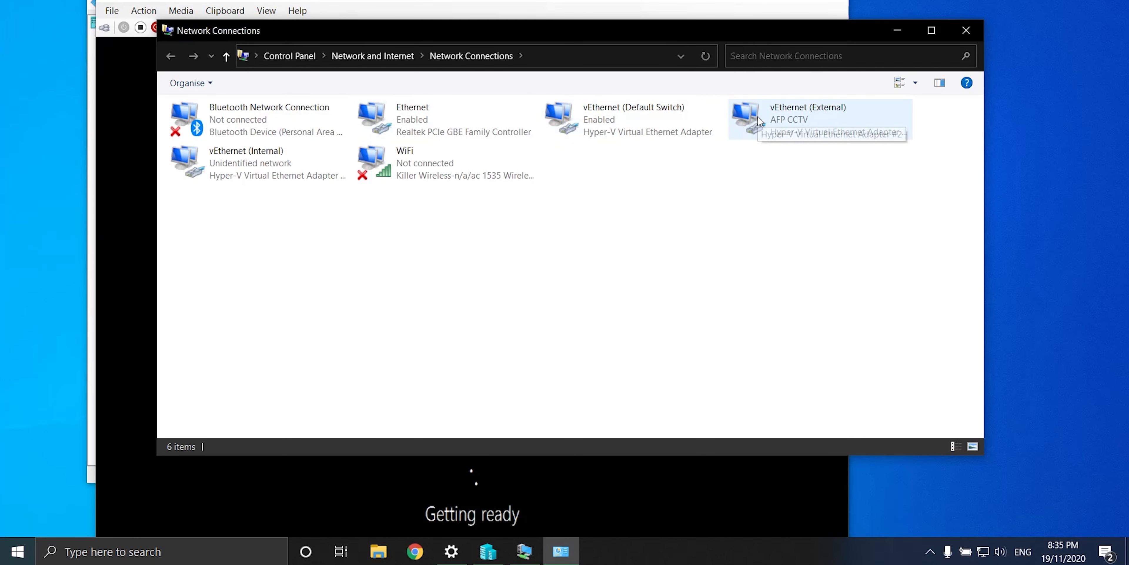
{"action": "left_click", "coordinate": [766, 117]}
{"action": "right_click", "coordinate": [766, 117]}
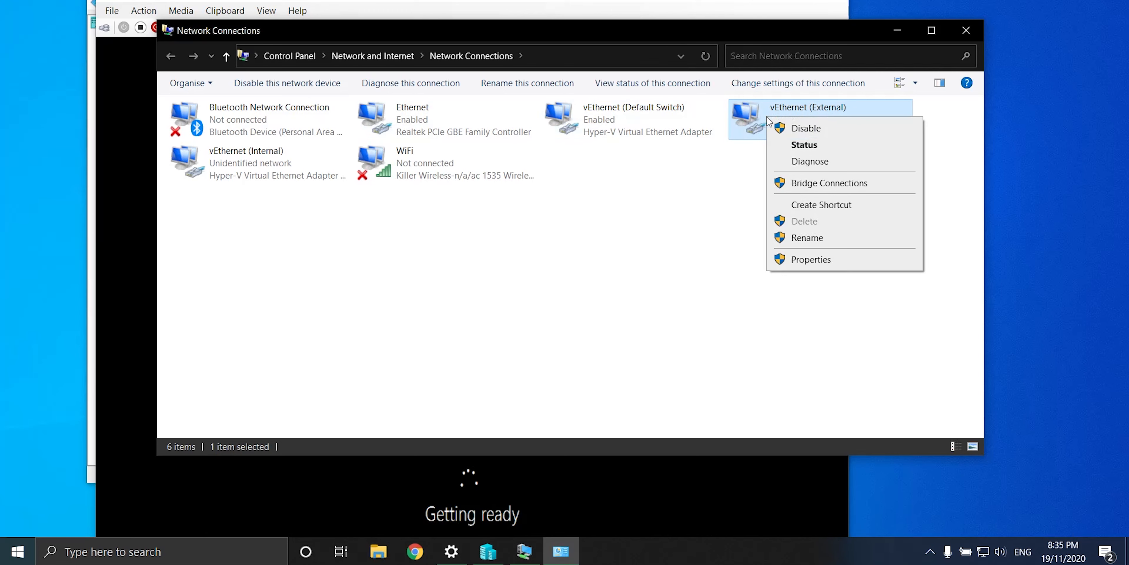
{"action": "left_click", "coordinate": [828, 260]}
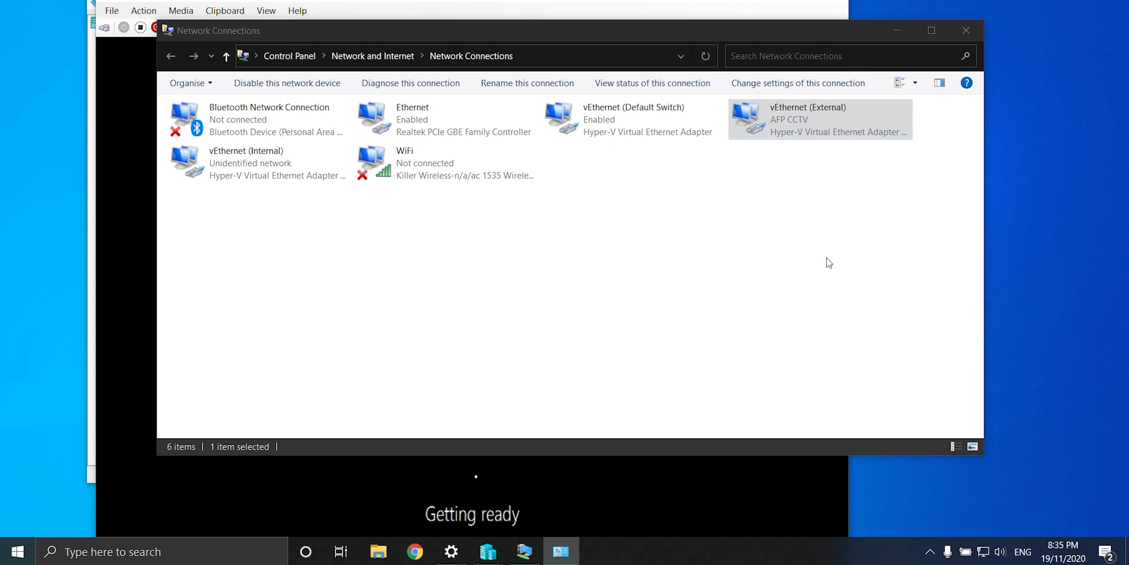
{"action": "double_click", "coordinate": [292, 264]}
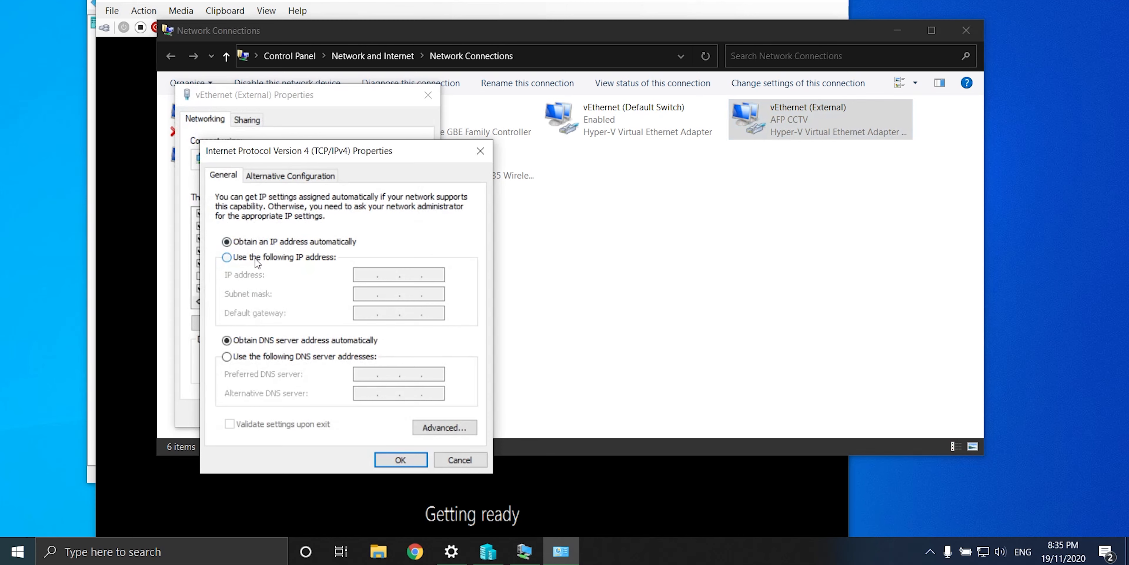
Step: Enter static IP 10.0.0.60, mask 255.255.255.0, gateway 10.0.0.1, and save the adapter properties
{"action": "left_click", "coordinate": [263, 257]}
{"action": "left_click", "coordinate": [363, 275]}
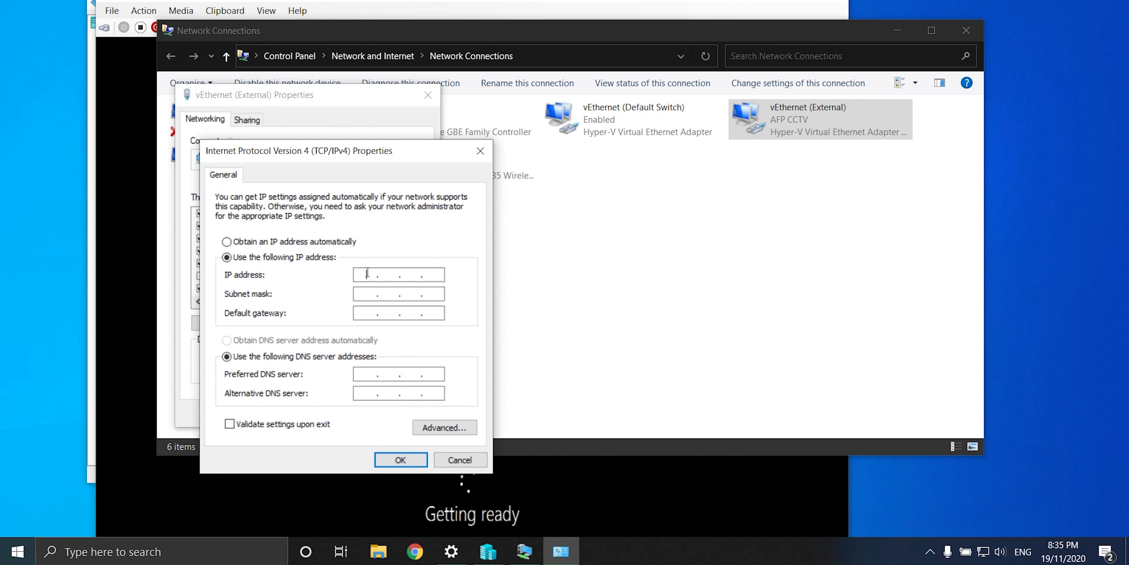
{"action": "type", "text": "10.0.0.60"}
{"action": "left_click", "coordinate": [360, 294]}
{"action": "double_click", "coordinate": [383, 293]}
{"action": "type", "text": "255 . 255 . 255 . 0"}
{"action": "key", "text": "Tab"}
{"action": "type", "text": "10."}
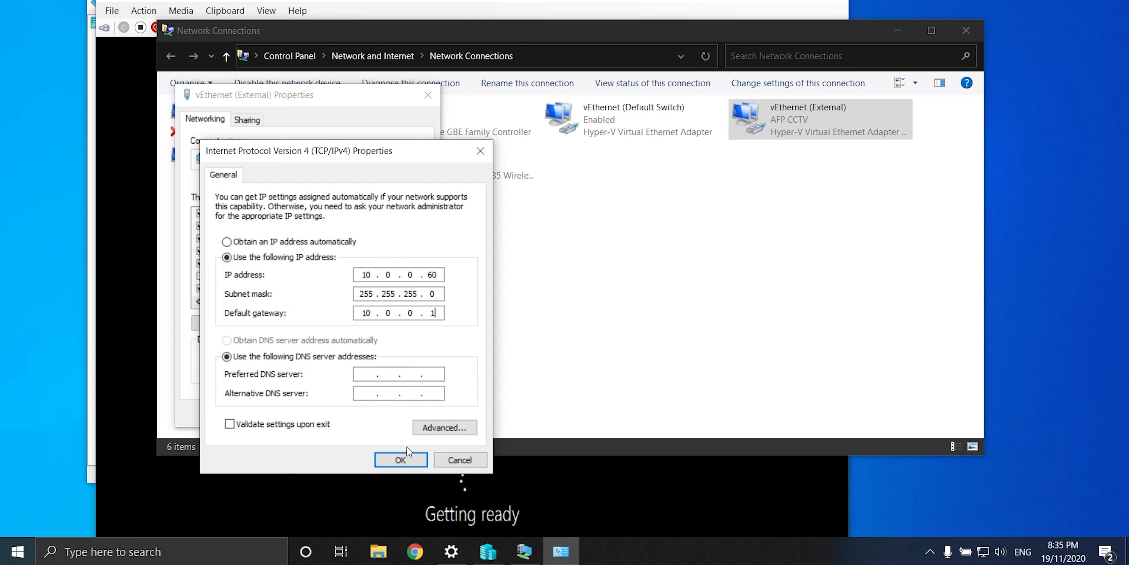
{"action": "left_click", "coordinate": [405, 458]}
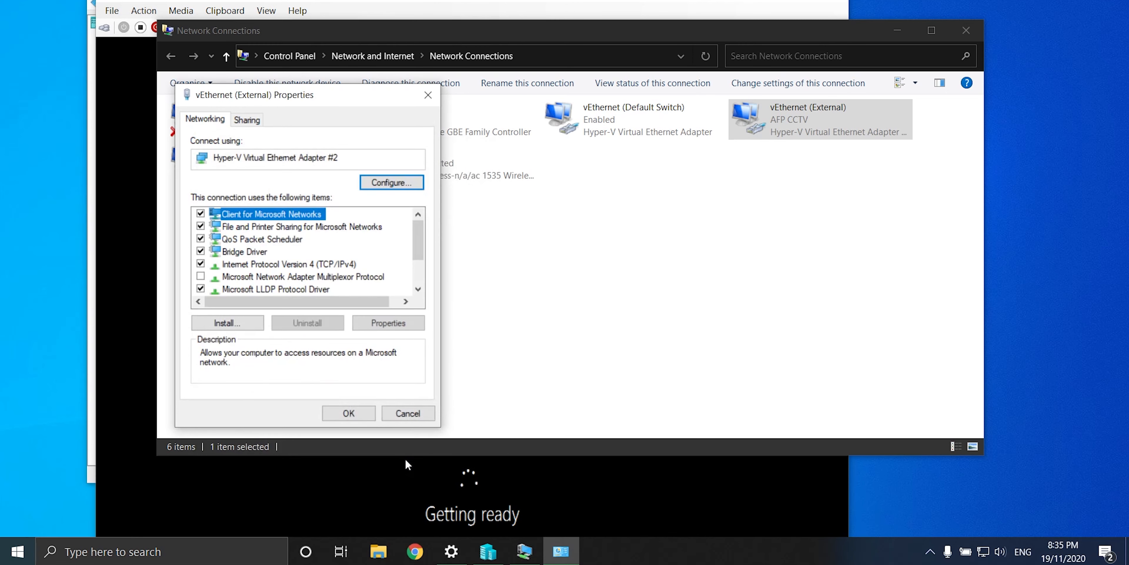
{"action": "left_click", "coordinate": [344, 415]}
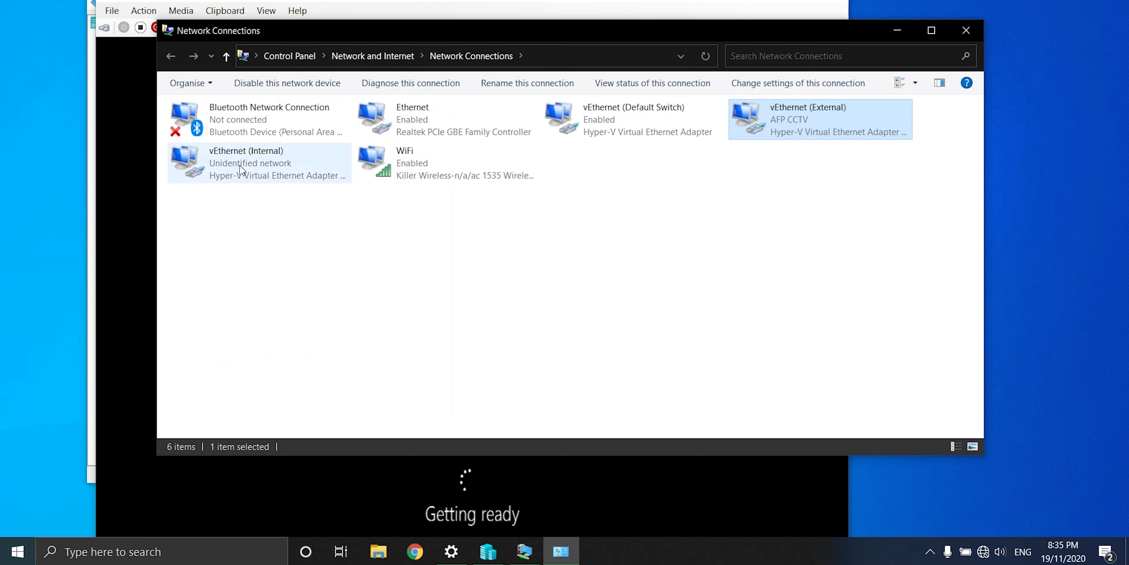
Step: Open the IPv4 properties of the vEthernet (Internal) adapter
{"action": "left_click", "coordinate": [239, 164]}
{"action": "right_click", "coordinate": [239, 164]}
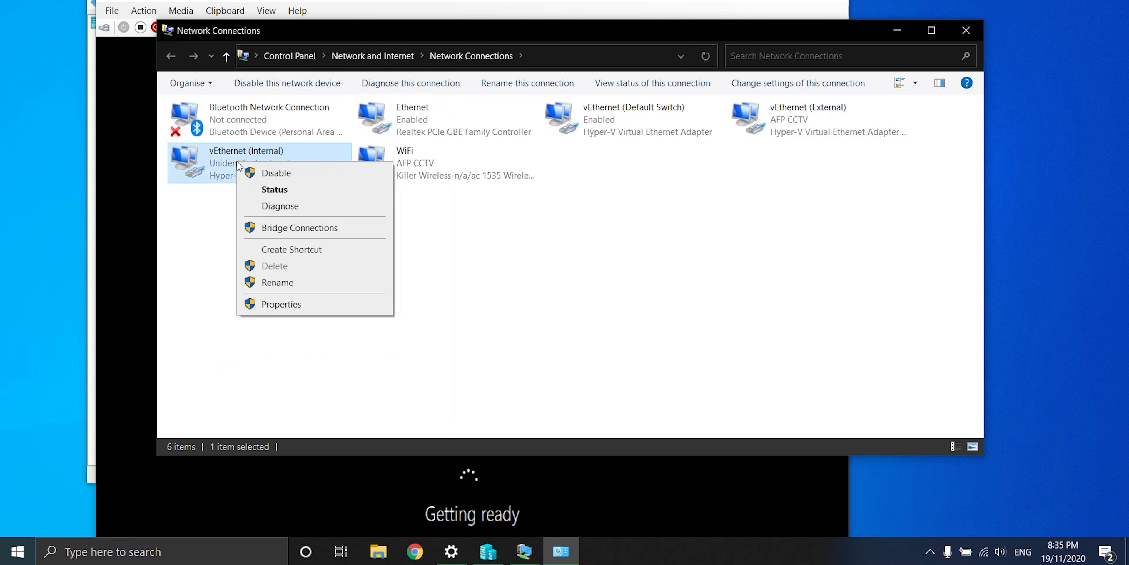
{"action": "left_click", "coordinate": [290, 304]}
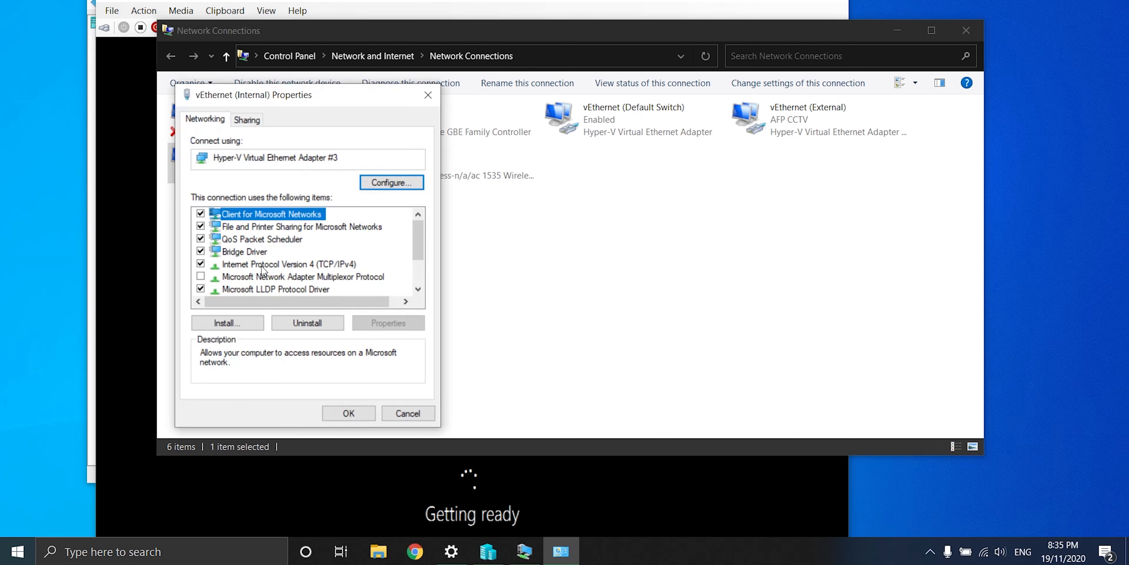
{"action": "double_click", "coordinate": [262, 263]}
Step: Enter static IP 10.0.11.20, mask 255.255.255.0, gateway 10.0.11.1, accepting the multiple-gateways warning
{"action": "left_click", "coordinate": [260, 258]}
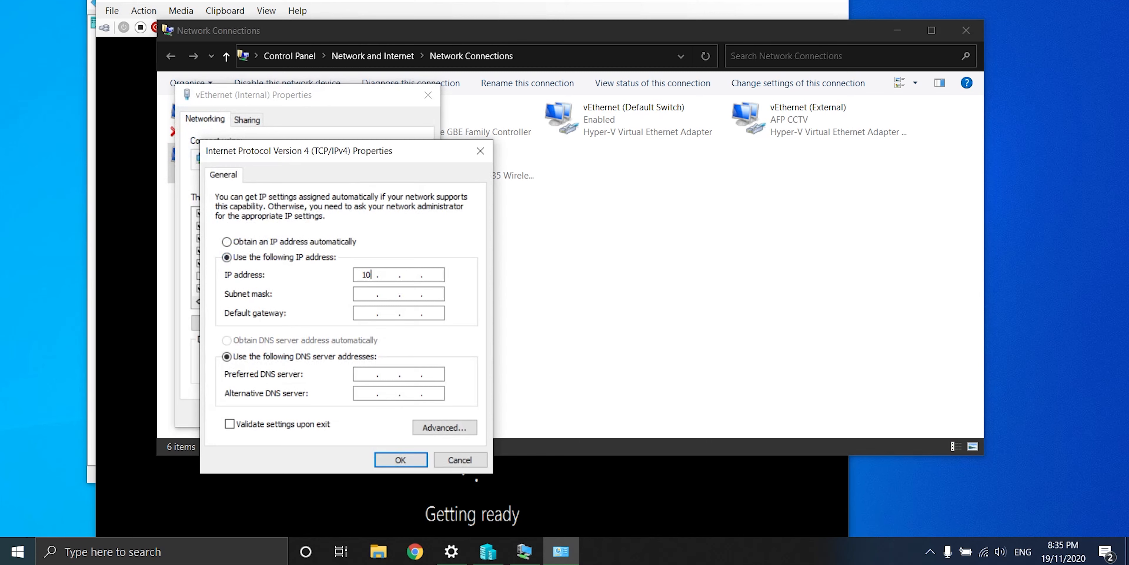
{"action": "type", "text": "10.0.11.20"}
{"action": "left_click", "coordinate": [364, 293]}
{"action": "type", "text": "255.255.255.0"}
{"action": "left_click", "coordinate": [365, 310]}
{"action": "type", "text": "10"}
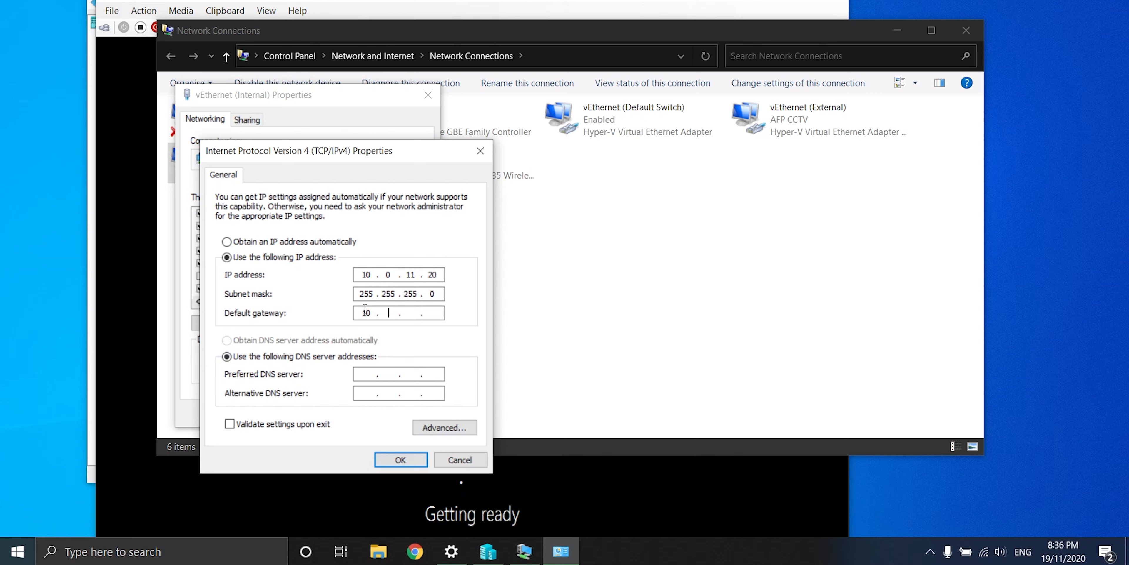
{"action": "type", "text": ".0.11.1"}
{"action": "left_click", "coordinate": [389, 461]}
{"action": "left_click", "coordinate": [634, 309]}
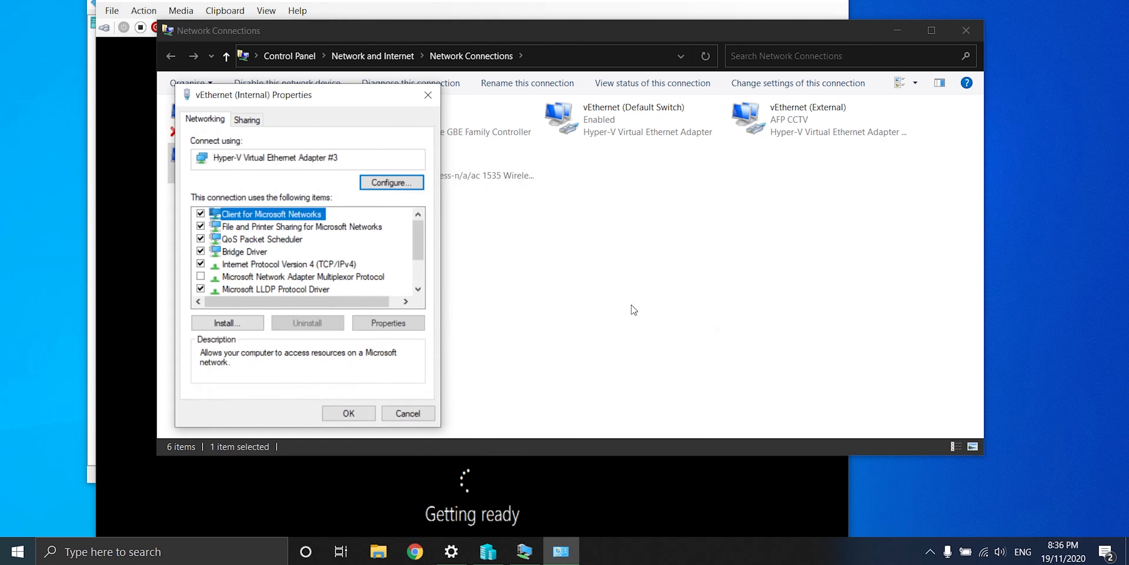
{"action": "left_click", "coordinate": [348, 413]}
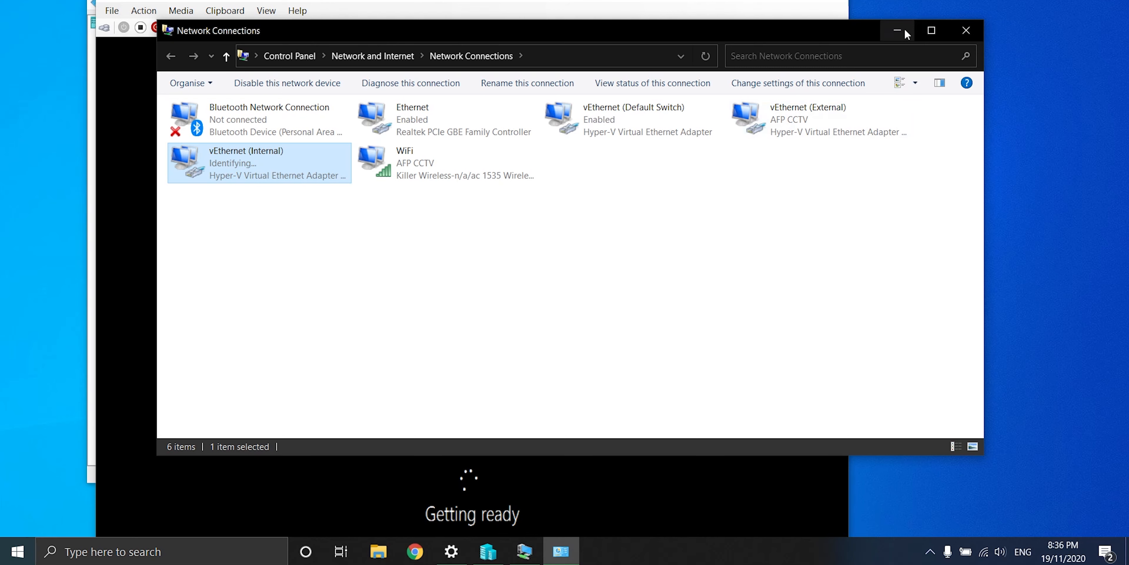
Step: Run ipconfig in the host's Command Prompt and scroll up to find 10.0.0.60 and gateway 10.0.0.1
{"action": "left_click", "coordinate": [17, 551]}
{"action": "type", "text": "cmd"}
{"action": "left_click", "coordinate": [278, 145]}
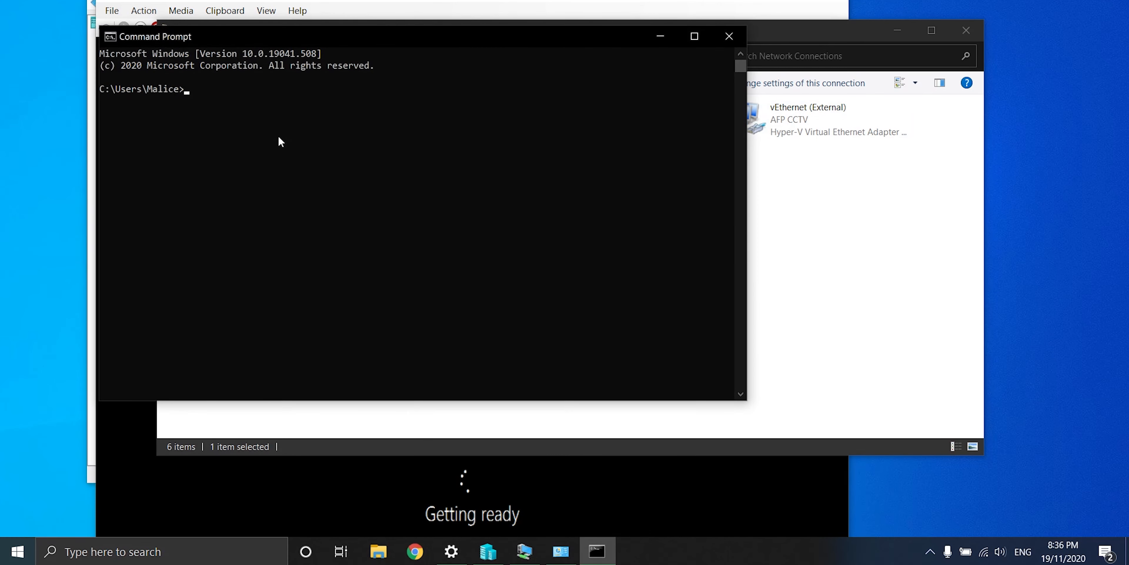
{"action": "type", "text": "ipconfig"}
{"action": "key", "text": "Return"}
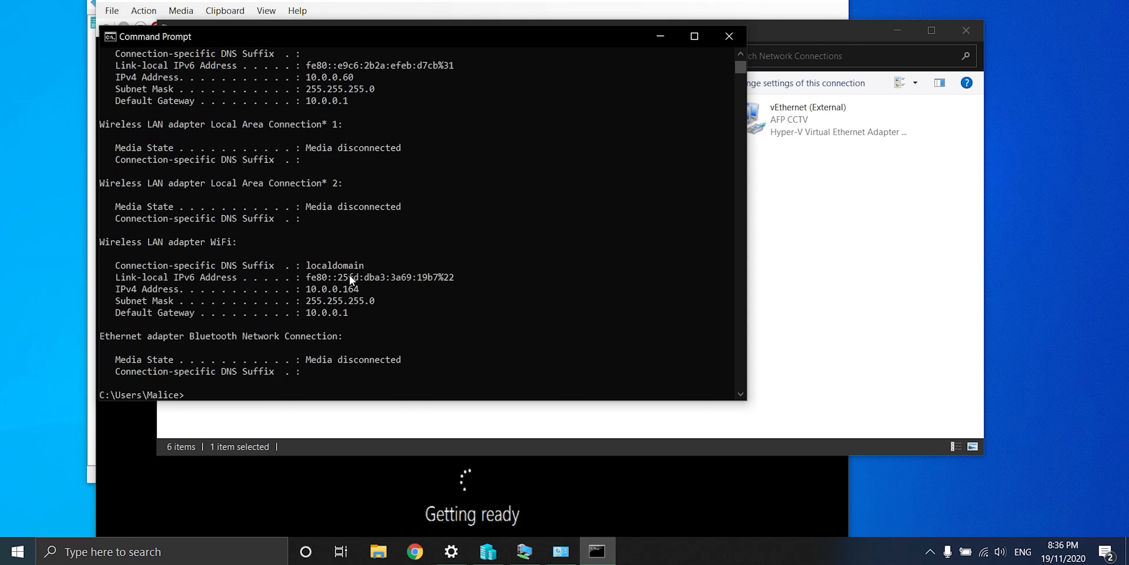
{"action": "scroll", "coordinate": [373, 292], "scroll_direction": "up", "scroll_amount": 6}
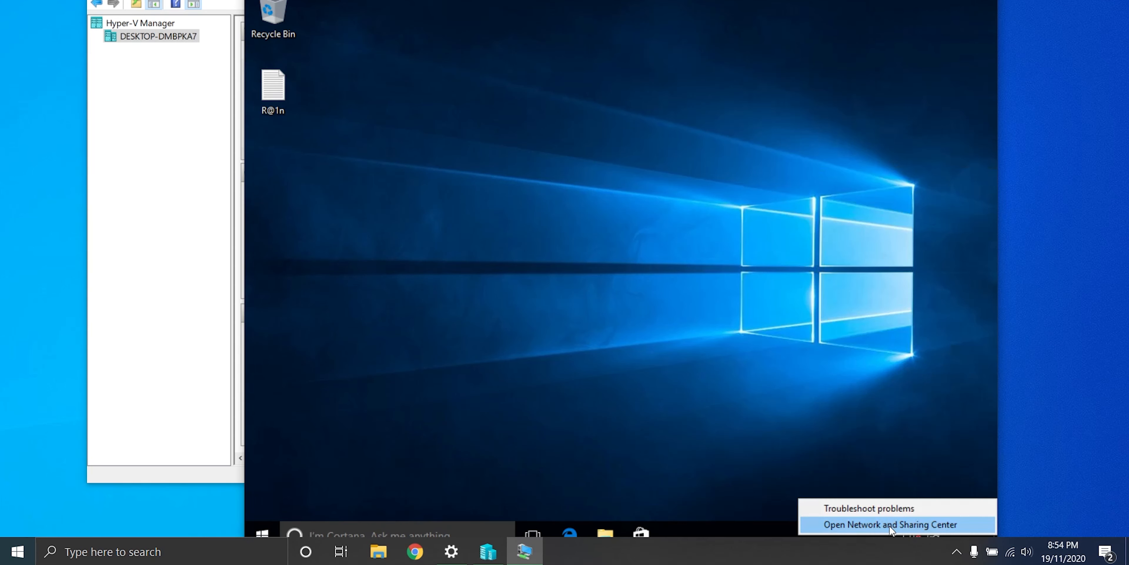
Step: In the VM, open the Ethernet adapter's IPv4 properties via Network and Sharing Center
{"action": "left_click", "coordinate": [891, 525]}
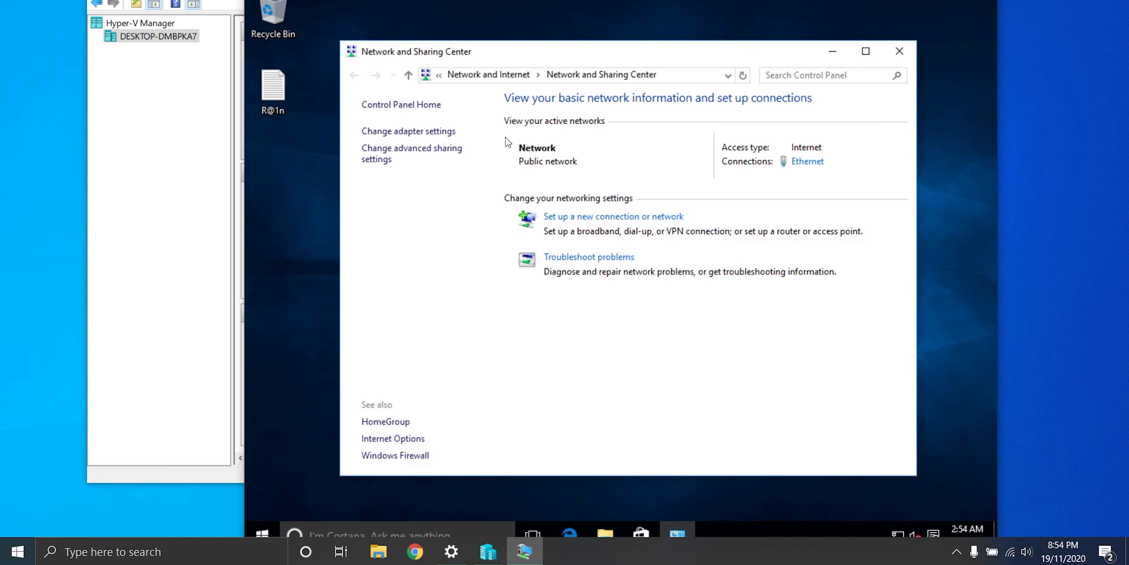
{"action": "left_click", "coordinate": [444, 131]}
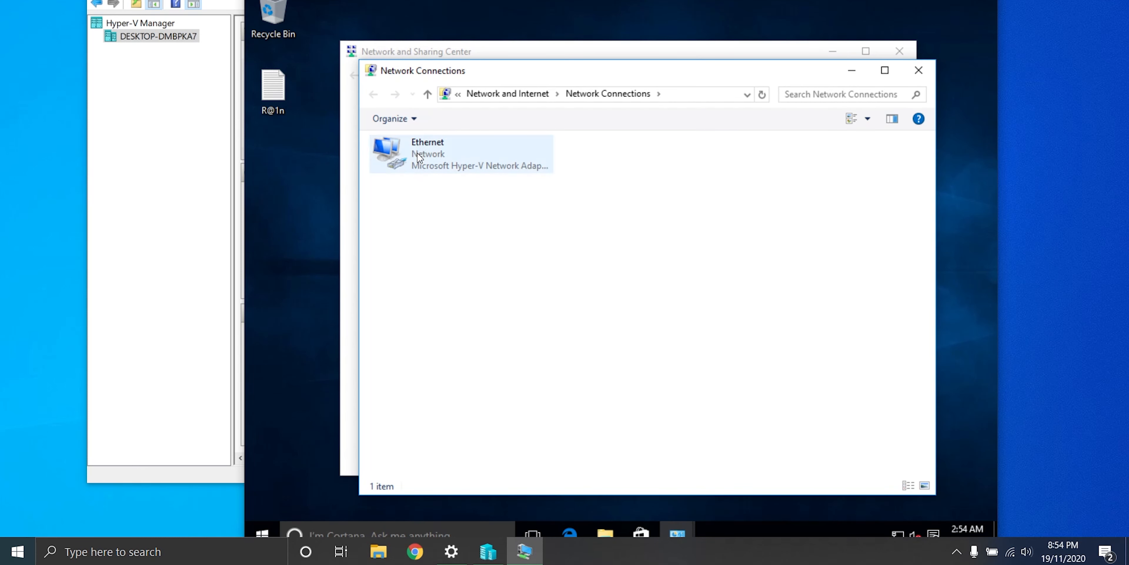
{"action": "right_click", "coordinate": [418, 157]}
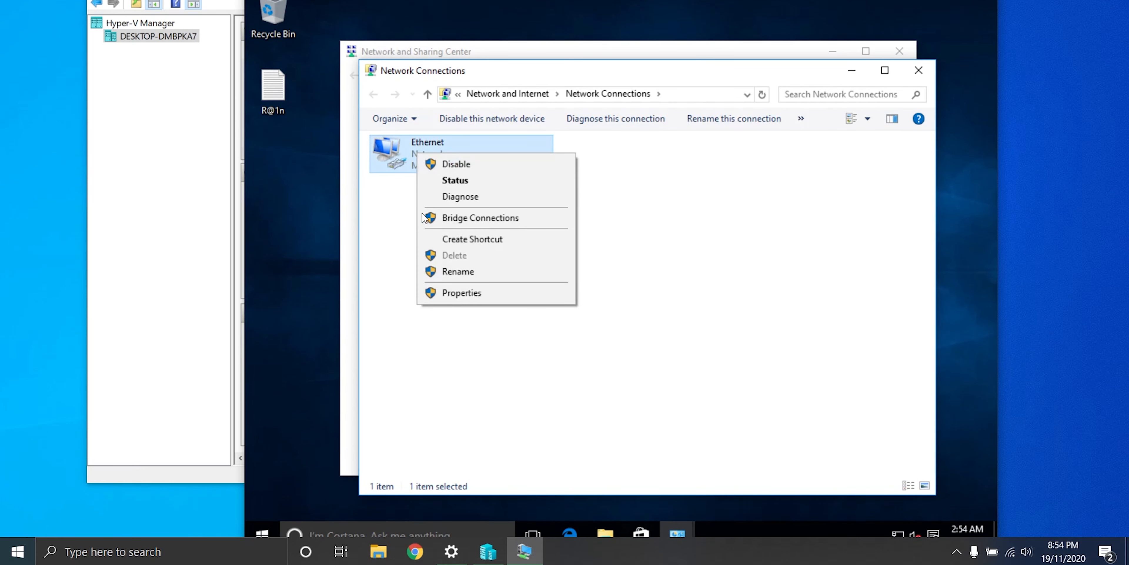
{"action": "left_click", "coordinate": [451, 294]}
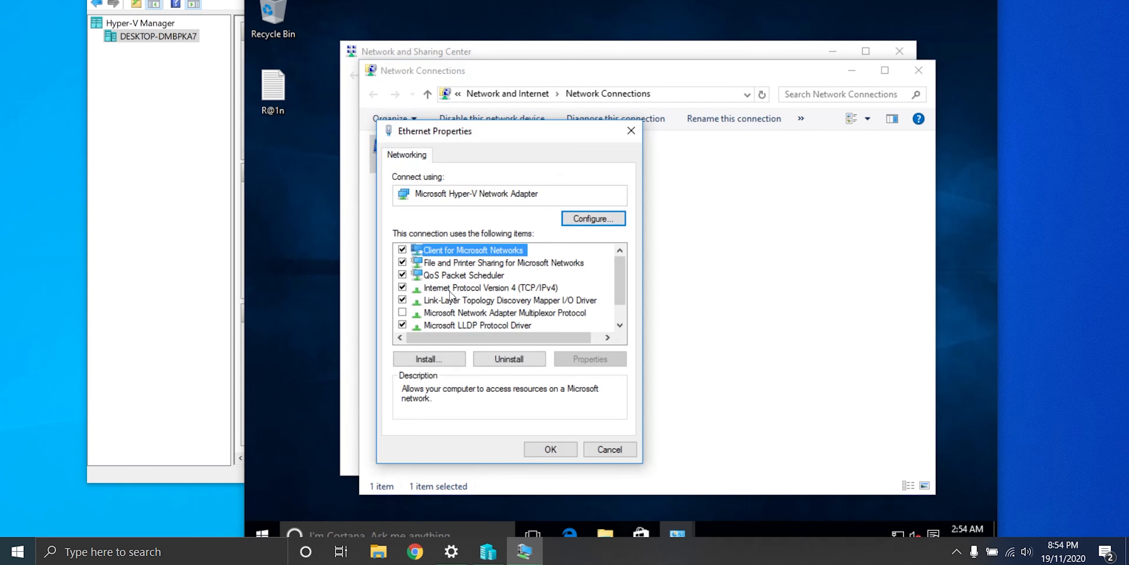
{"action": "double_click", "coordinate": [451, 288]}
Step: Enter static IP 10.0.0.61, mask 255.255.255.0, gateway 10.0.0.1, and save the adapter properties
{"action": "left_click", "coordinate": [471, 294]}
{"action": "type", "text": "10 . 0 . 0 ."}
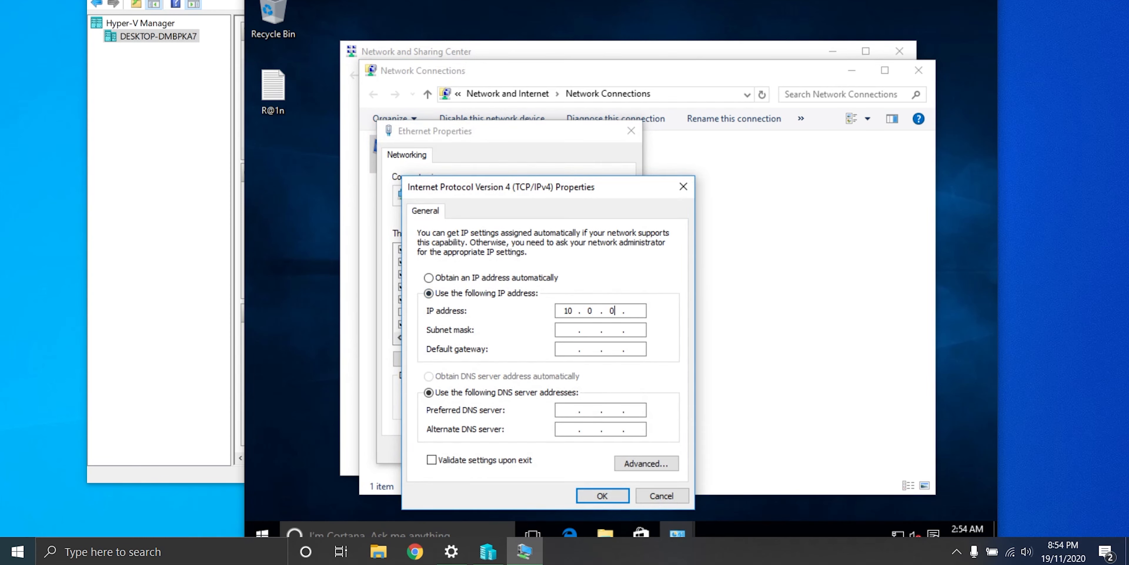
{"action": "left_click", "coordinate": [566, 329]}
{"action": "double_click", "coordinate": [588, 330]}
{"action": "key", "text": "BackSpace"}
{"action": "key", "text": "BackSpace"}
{"action": "type", "text": "5 . 255 . 255"}
{"action": "left_click", "coordinate": [571, 348]}
{"action": "left_click", "coordinate": [612, 494]}
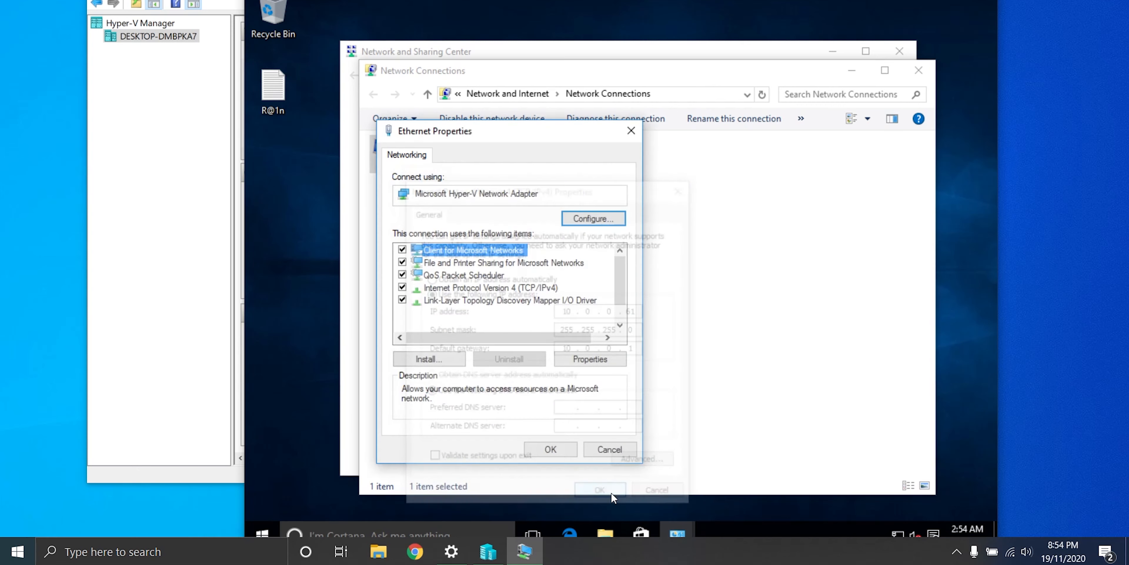
{"action": "left_click", "coordinate": [550, 448]}
Step: Run ipconfig in the guest's Command Prompt to confirm 10.0.0.61 and gateway 10.0.0.1
{"action": "left_click", "coordinate": [268, 522]}
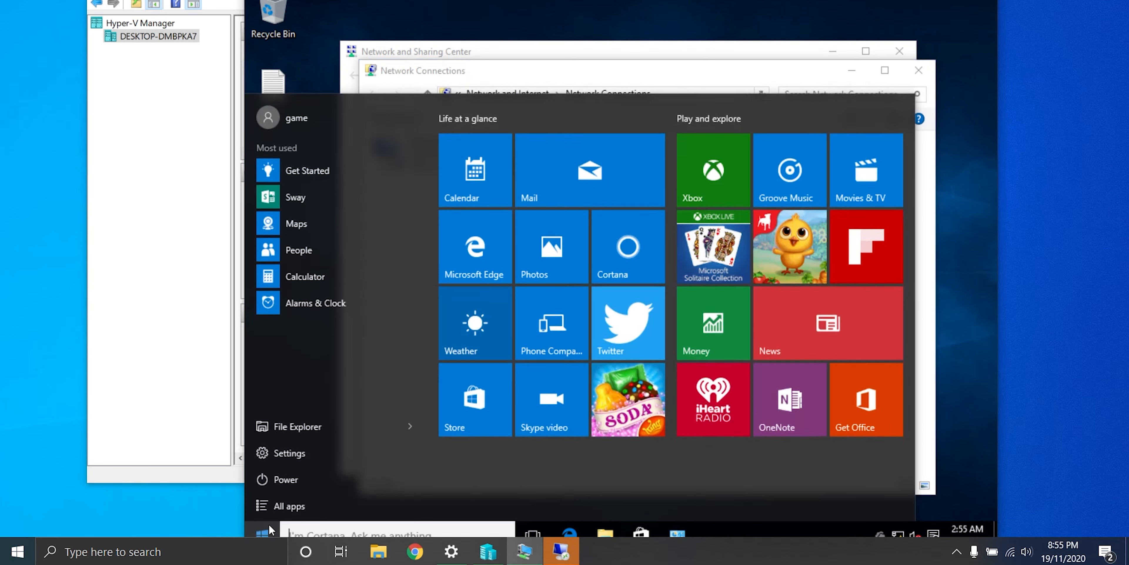
{"action": "type", "text": "cmd"}
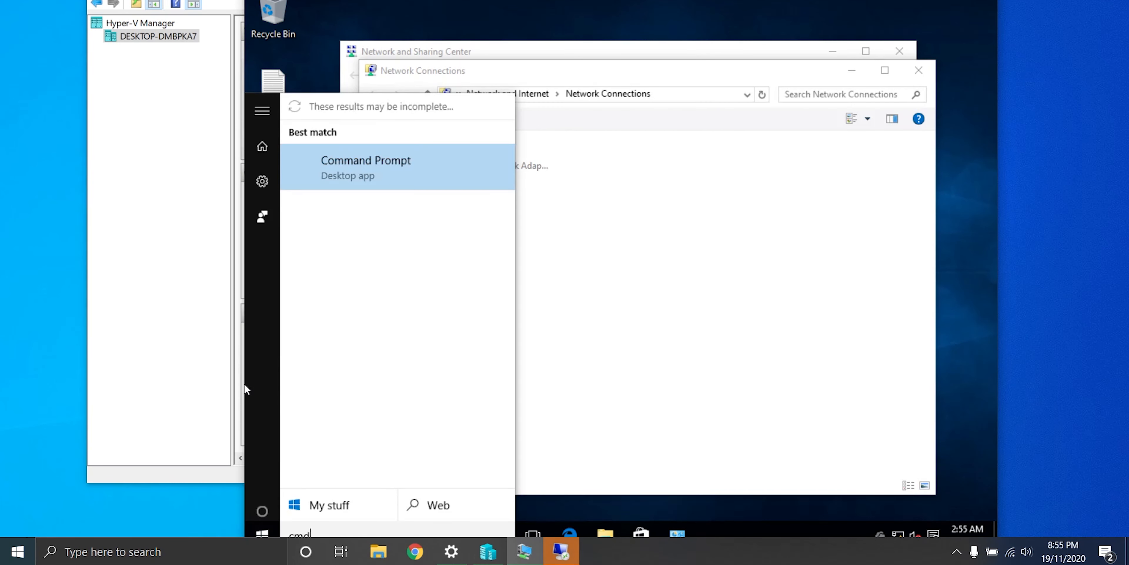
{"action": "left_click", "coordinate": [328, 163]}
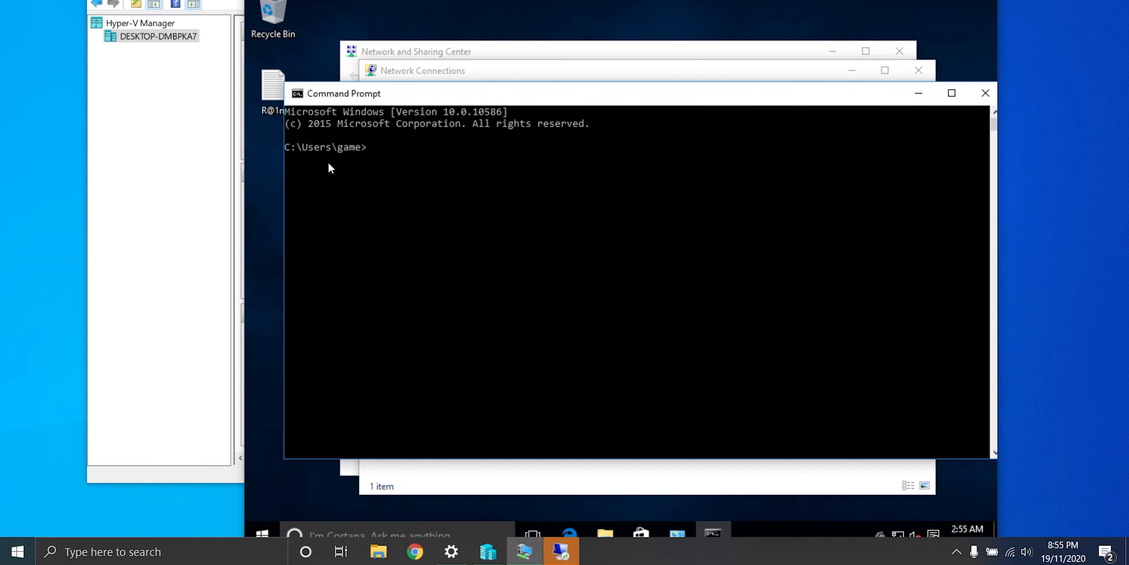
{"action": "type", "text": "ip"}
{"action": "type", "text": "config"}
{"action": "key", "text": "Return"}
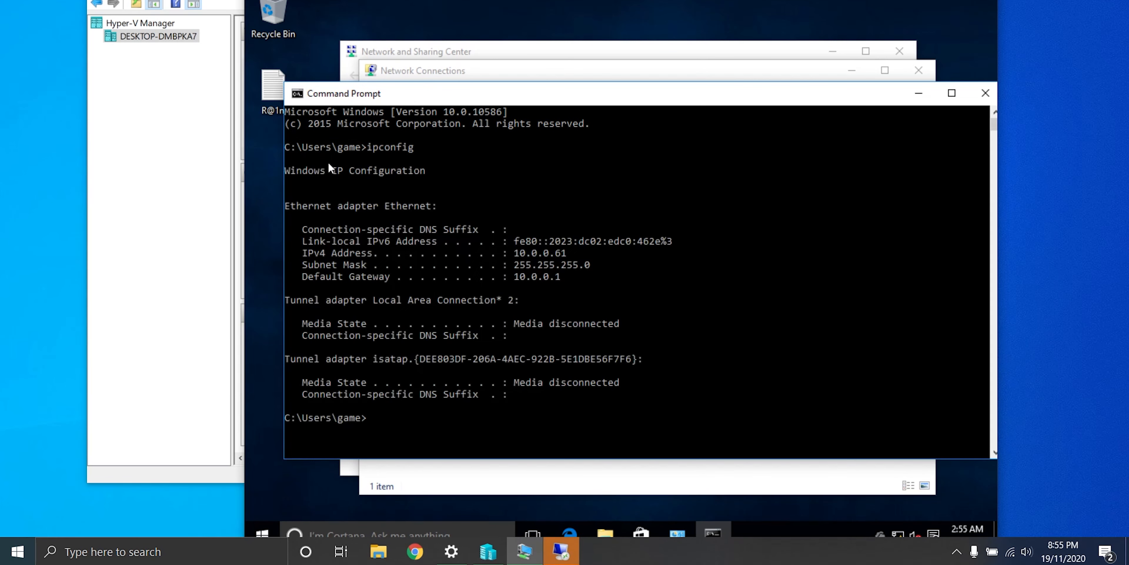
Step: Close Command Prompt, Network Connections and Network and Sharing Center in the guest
{"action": "left_click", "coordinate": [987, 92]}
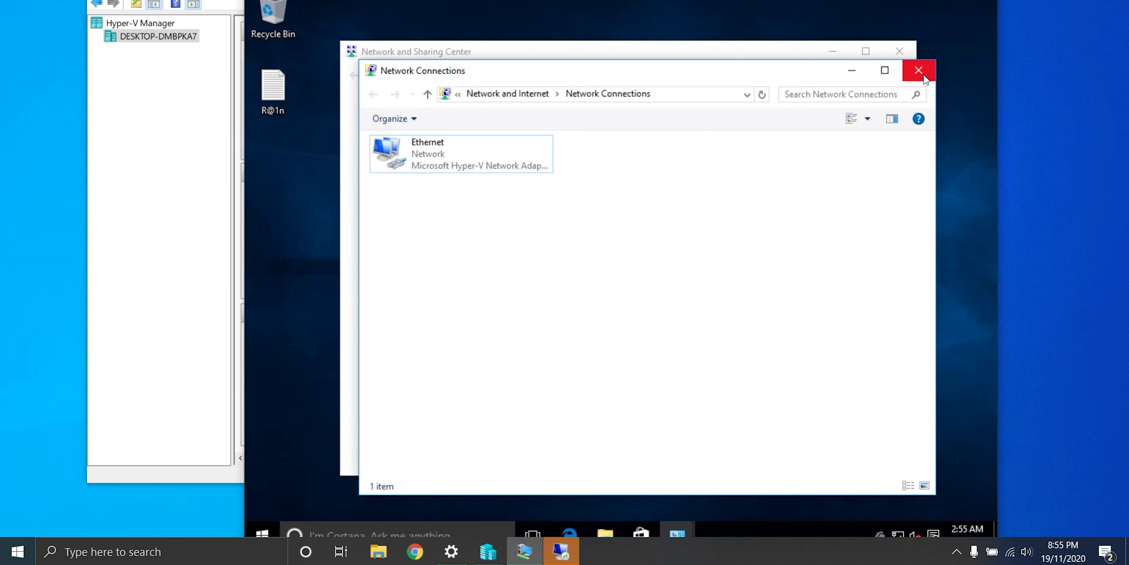
{"action": "left_click", "coordinate": [922, 75]}
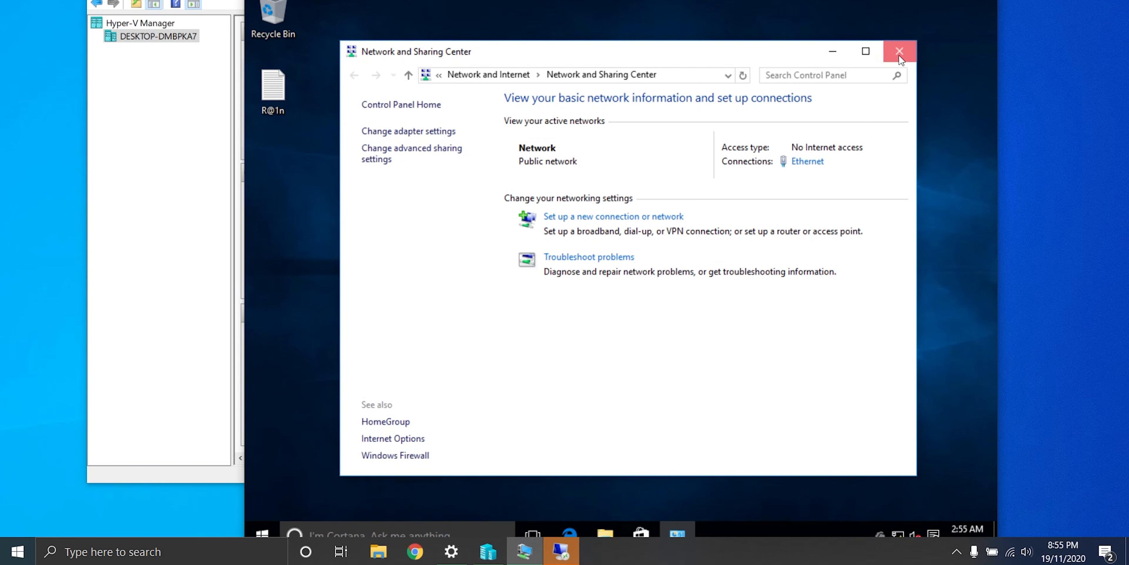
{"action": "left_click", "coordinate": [899, 51]}
{"action": "right_click", "coordinate": [262, 532]}
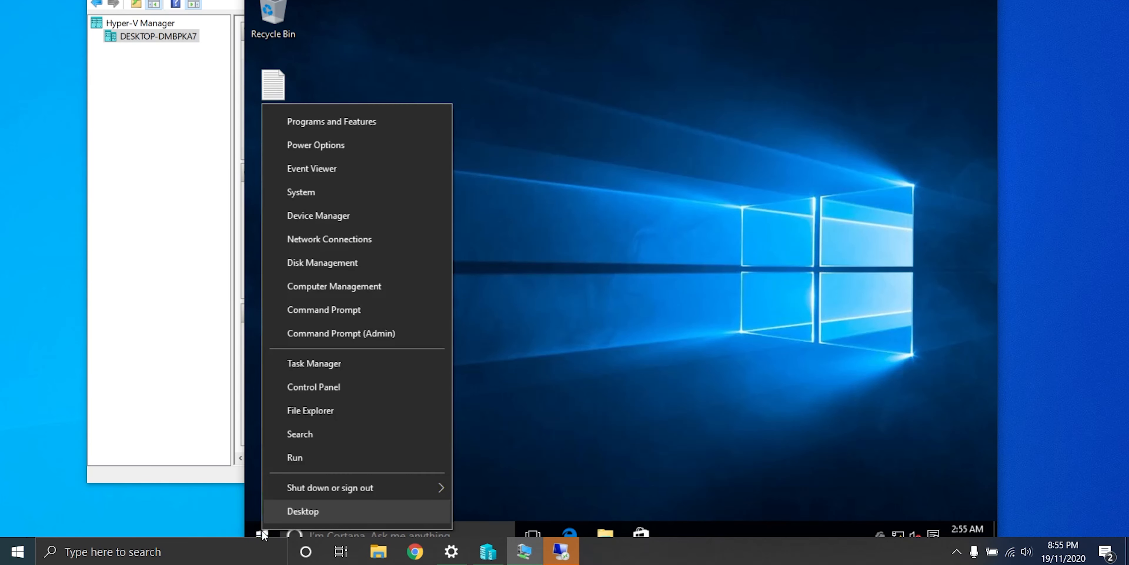
Step: Allow remote connections in the guest's Remote settings, reconnect at 1366x768, and close the System window
{"action": "left_click", "coordinate": [296, 192]}
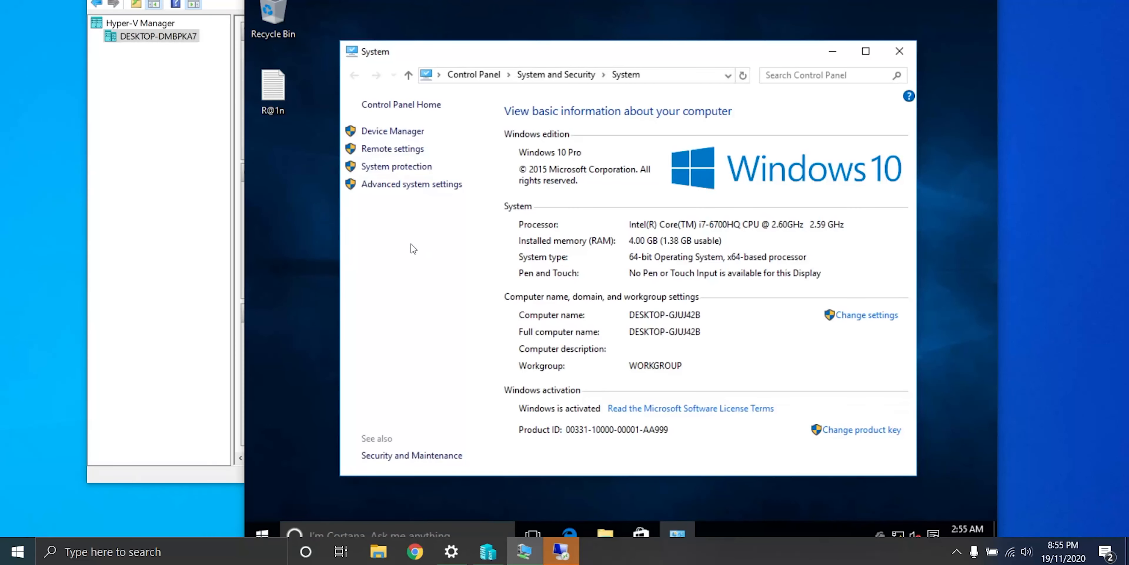
{"action": "left_click", "coordinate": [402, 149]}
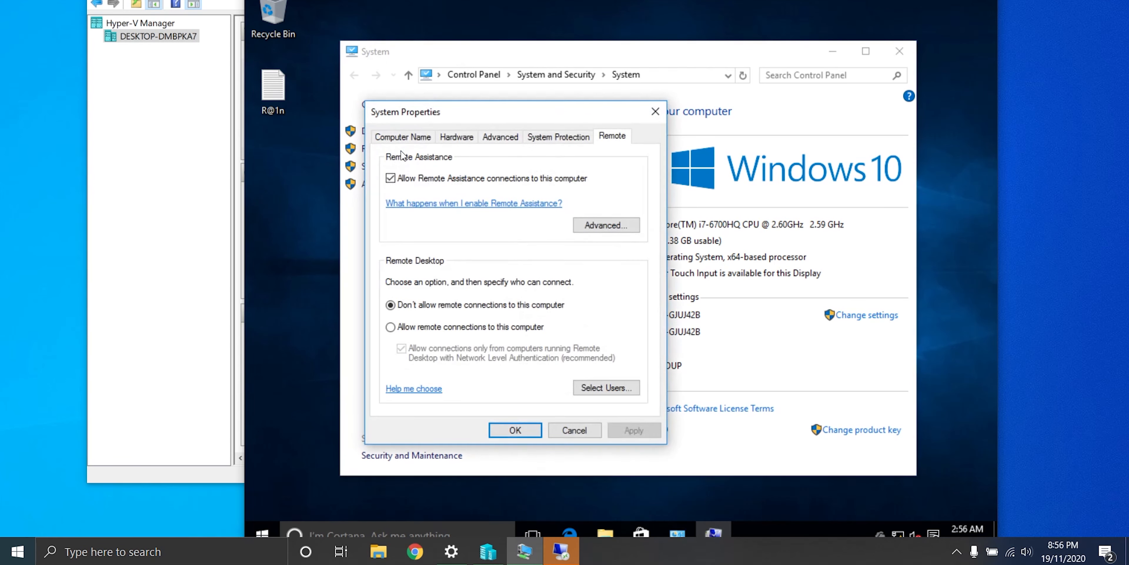
{"action": "left_click", "coordinate": [407, 329]}
{"action": "left_click", "coordinate": [632, 431]}
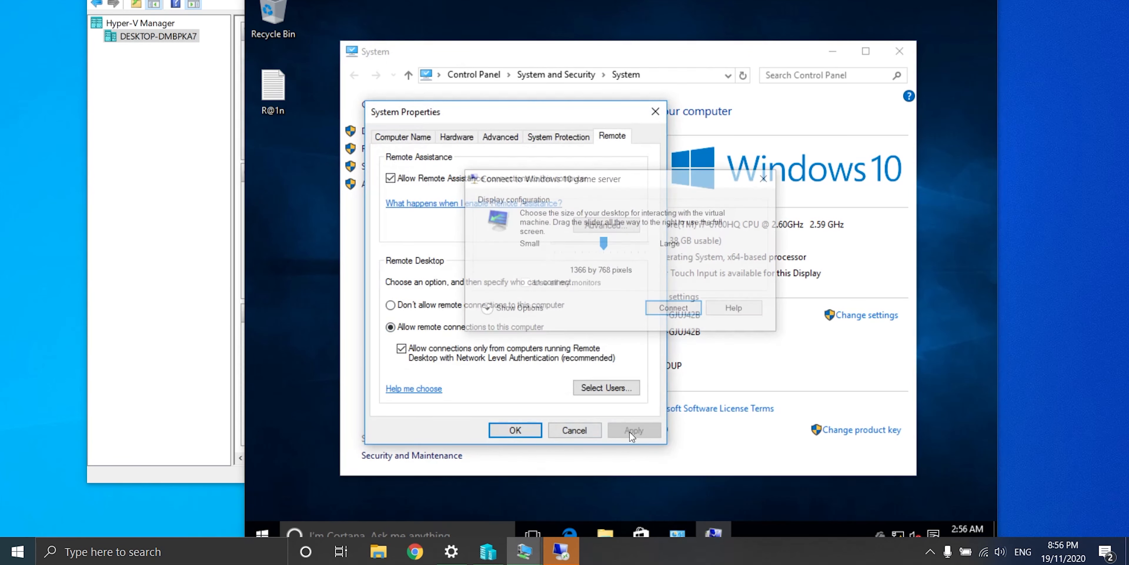
{"action": "left_click", "coordinate": [669, 310]}
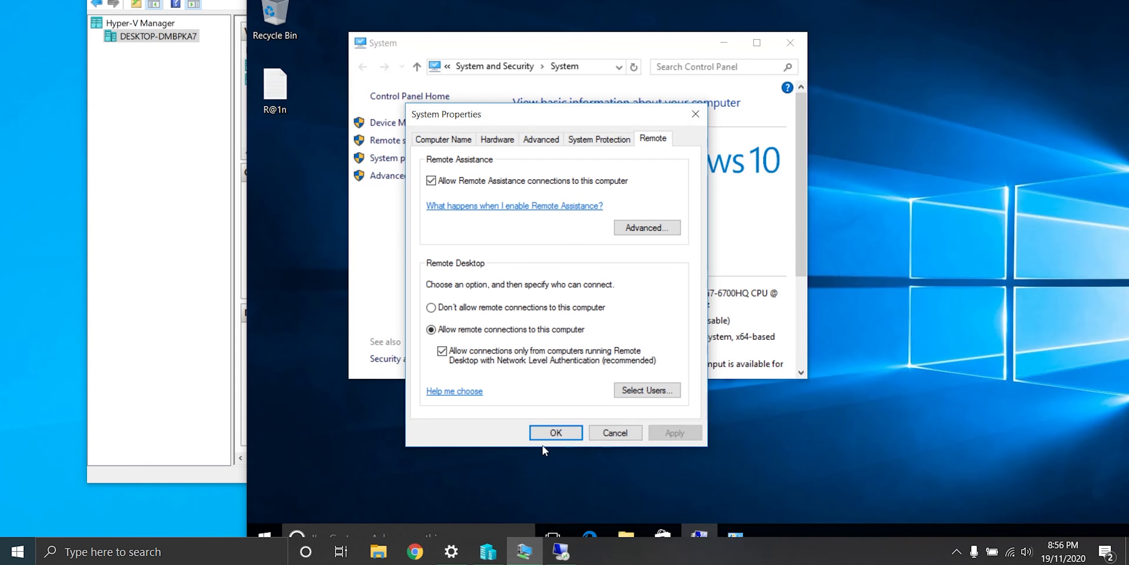
{"action": "left_click", "coordinate": [556, 433]}
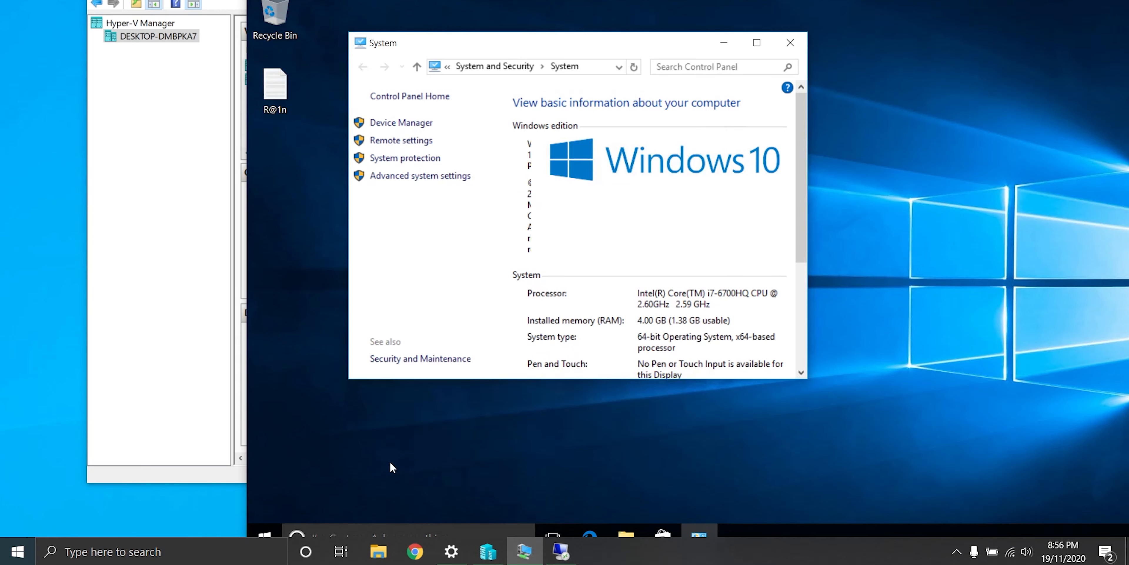
{"action": "left_click", "coordinate": [790, 43]}
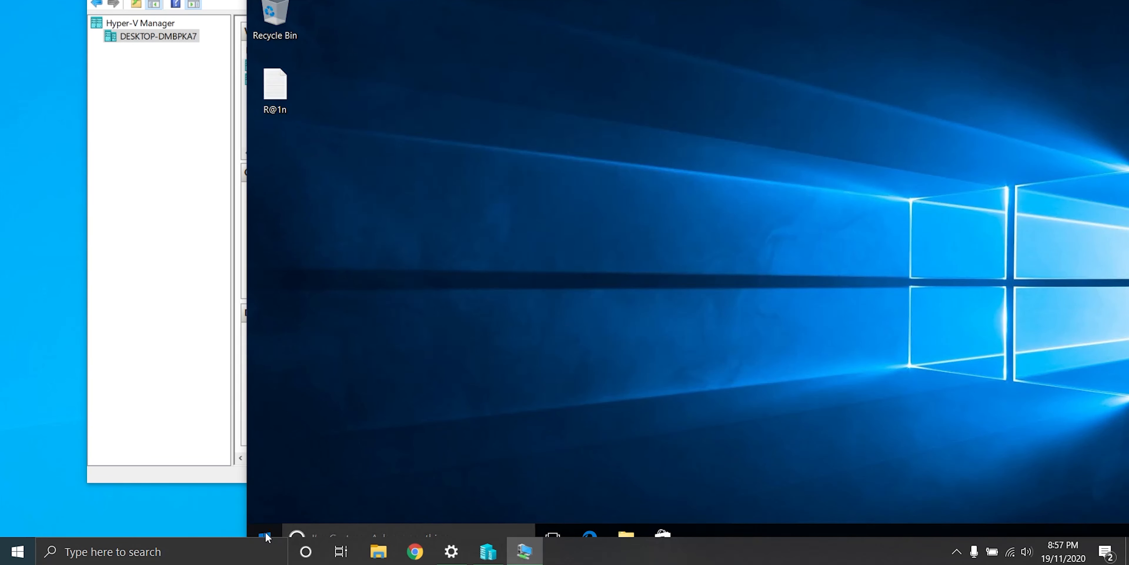
Step: From the guest's Command Prompt, ping the gateway 10.0.0.1
{"action": "left_click_drag", "start_coordinate": [657, 1], "coordinate": [517, 1]}
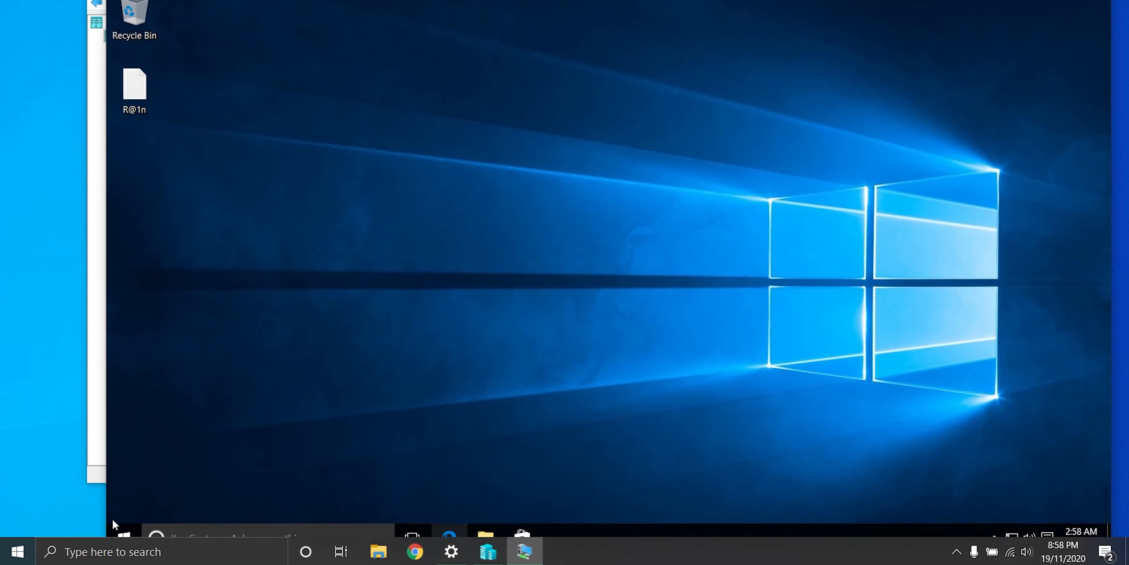
{"action": "left_click", "coordinate": [124, 533]}
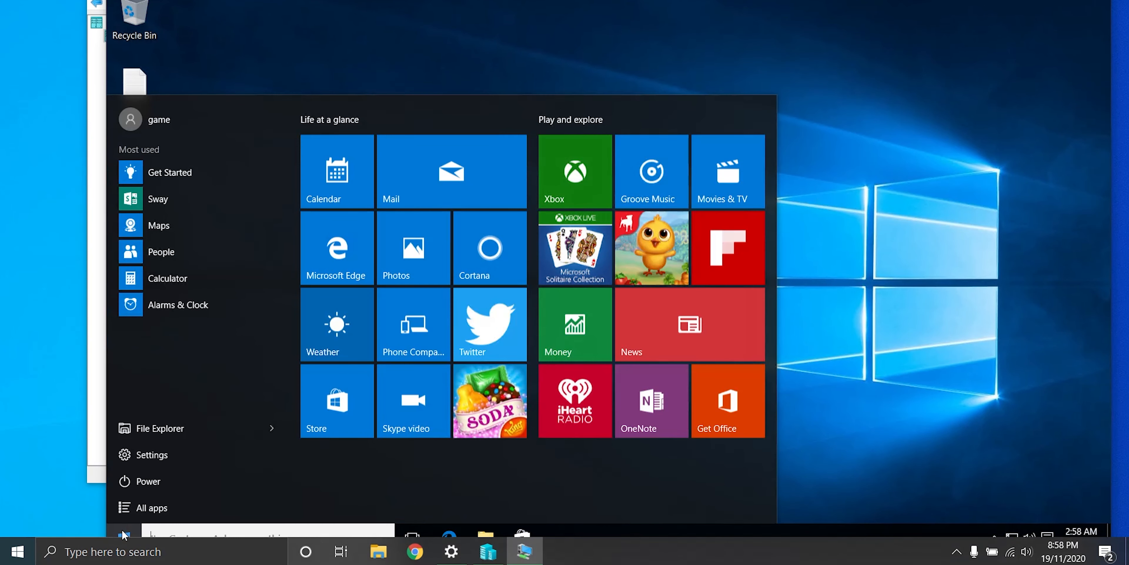
{"action": "type", "text": "cmd"}
{"action": "key", "text": "Return"}
{"action": "type", "text": "pin"}
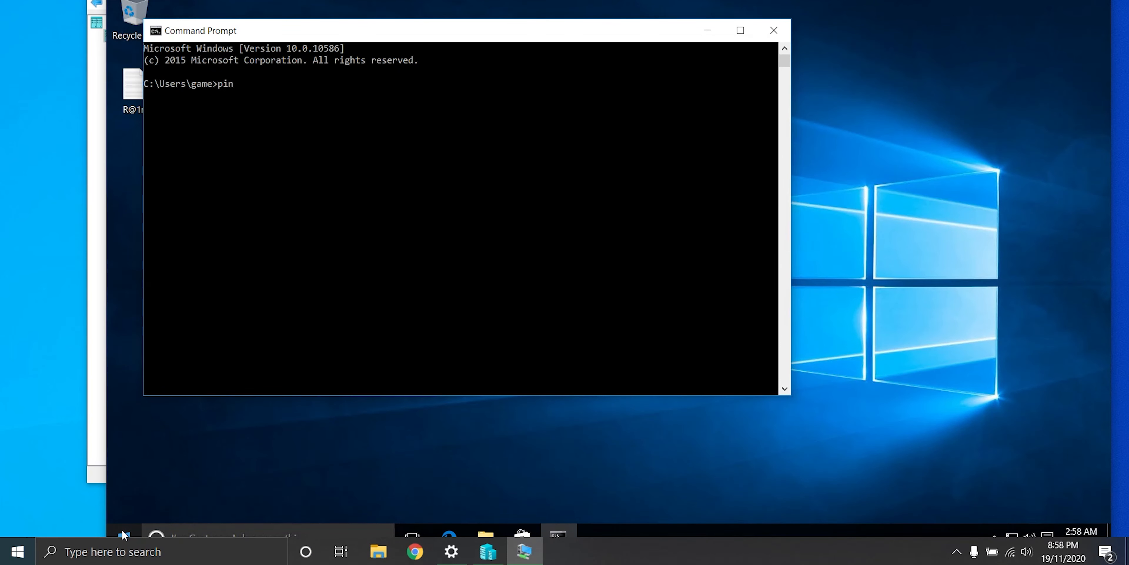
{"action": "type", "text": "g 10.0.0.1"}
{"action": "key", "text": "Return"}
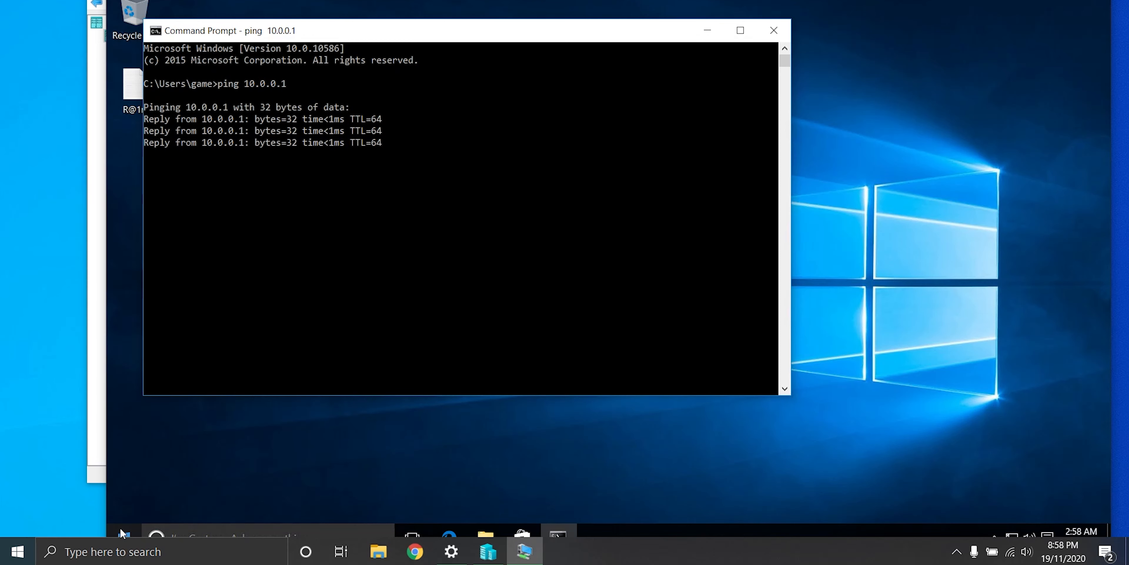
Step: Ping 8.8.8.8 to test internet access, then close Command Prompt and the VM window
{"action": "type", "text": "ping 8."}
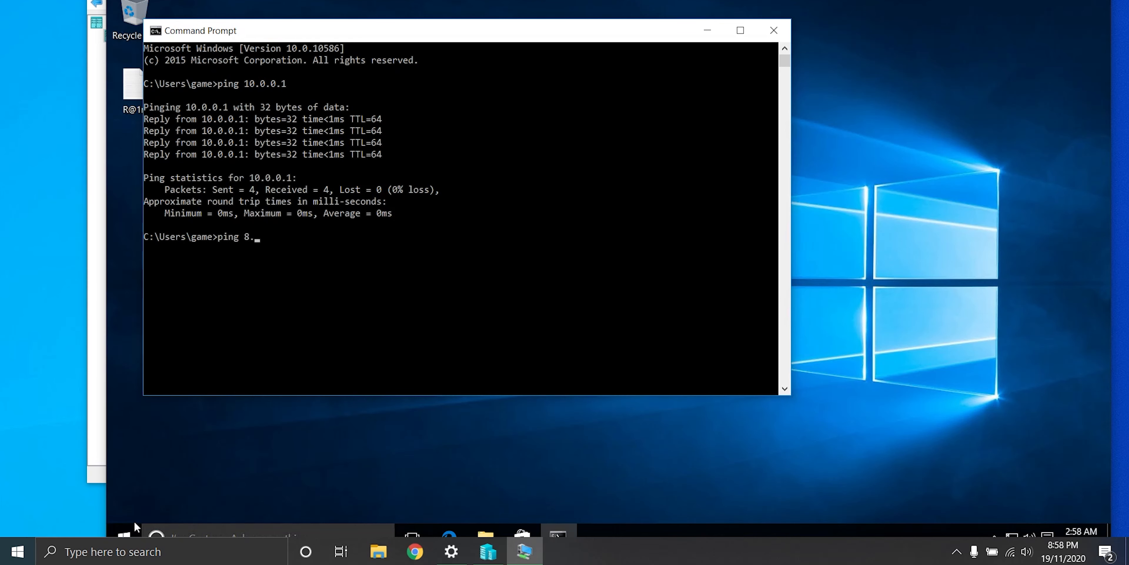
{"action": "type", "text": "8.8.8"}
{"action": "key", "text": "Return"}
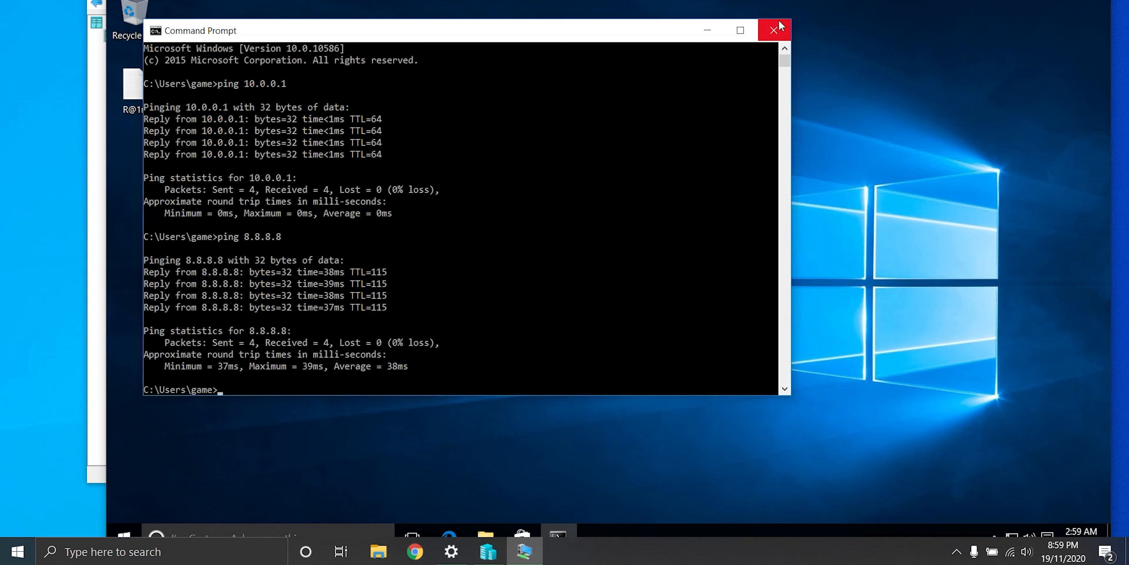
{"action": "left_click", "coordinate": [774, 30]}
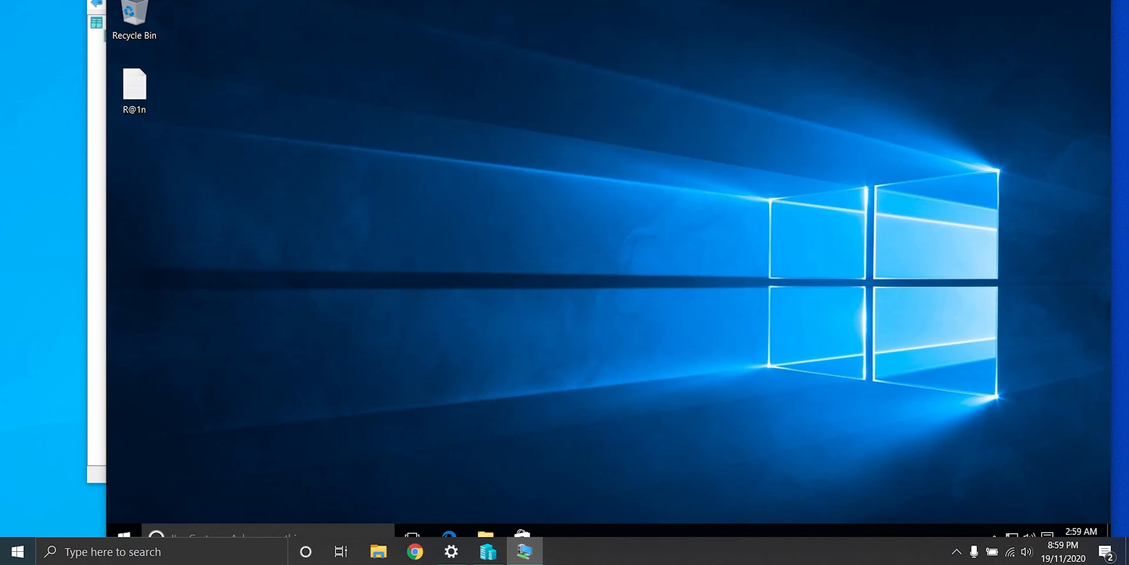
{"action": "left_click", "coordinate": [1100, 0]}
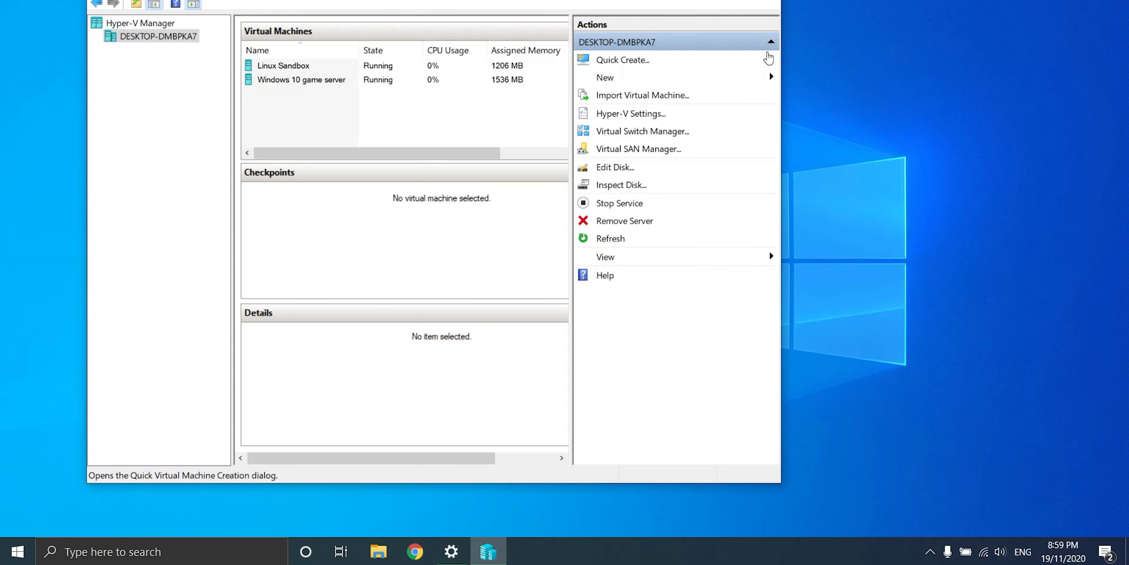